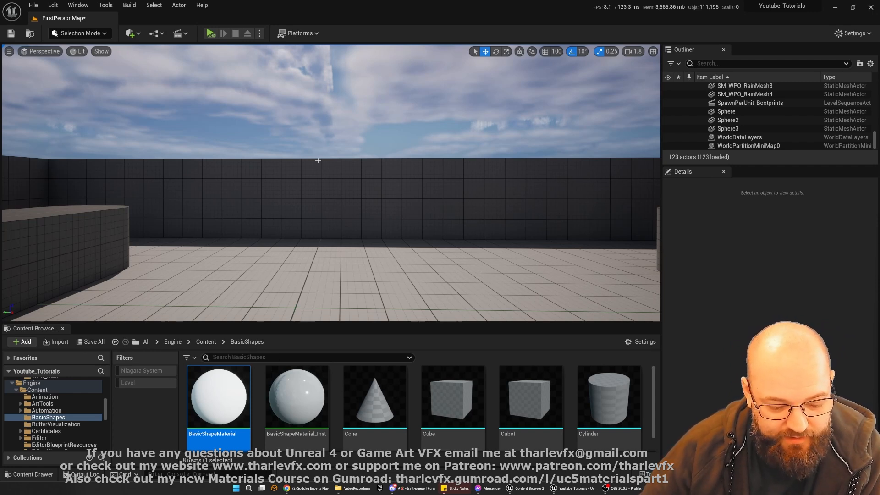
- Add a sphere shape to the level and enable Simulate Physics on it
left_click(131, 34)
mouse_move(183, 132)
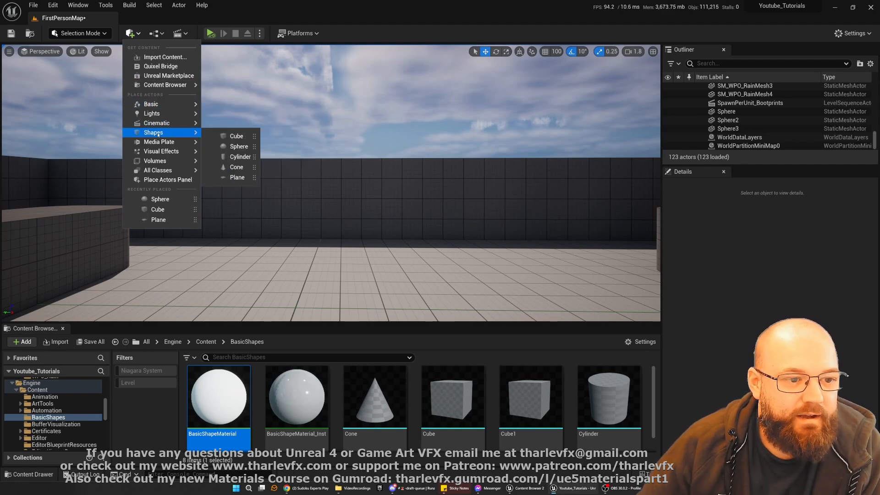
left_click(237, 146)
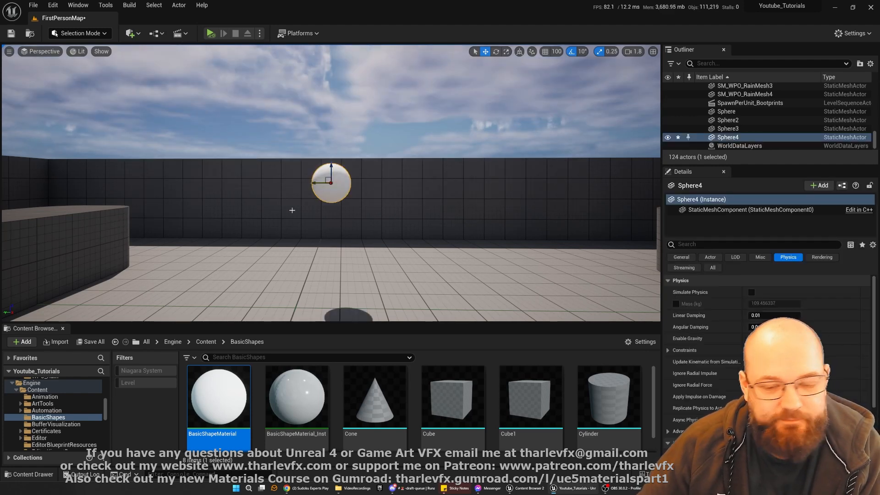
left_click(751, 292)
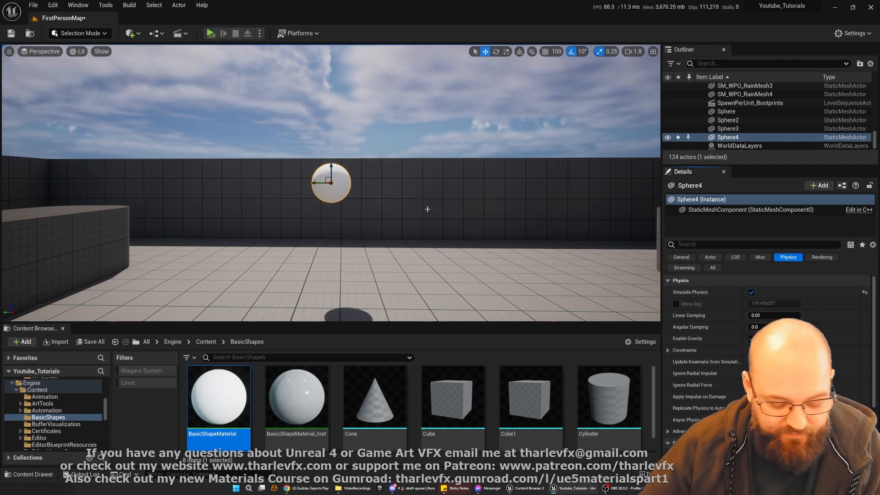
- Simulate the level so the sphere falls, keep its simulation changes, and stop the simulation
key("alt+s")
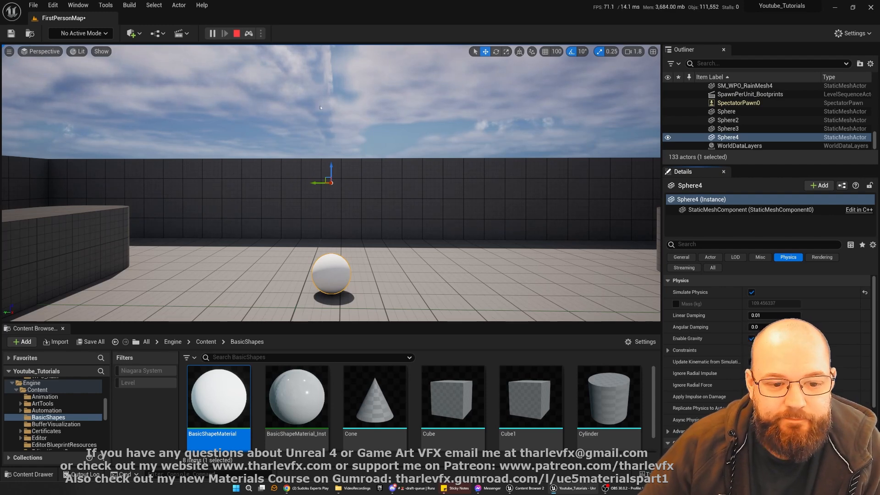
right_click(331, 277)
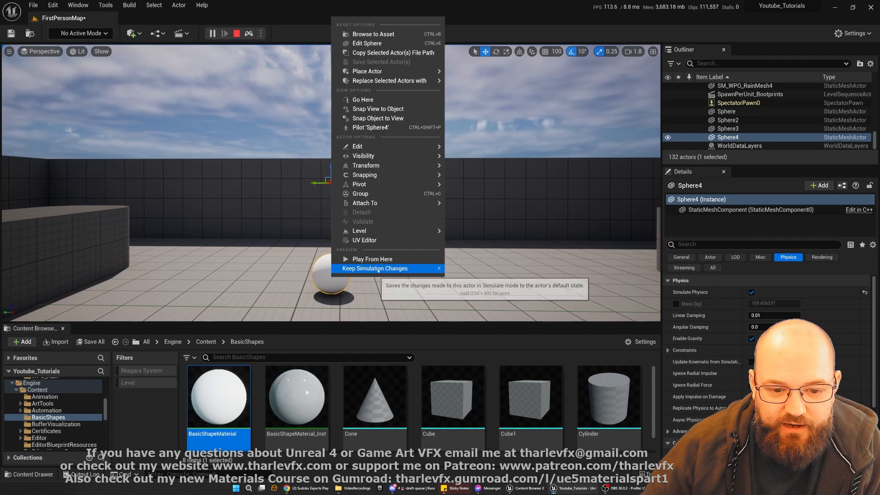
left_click(392, 269)
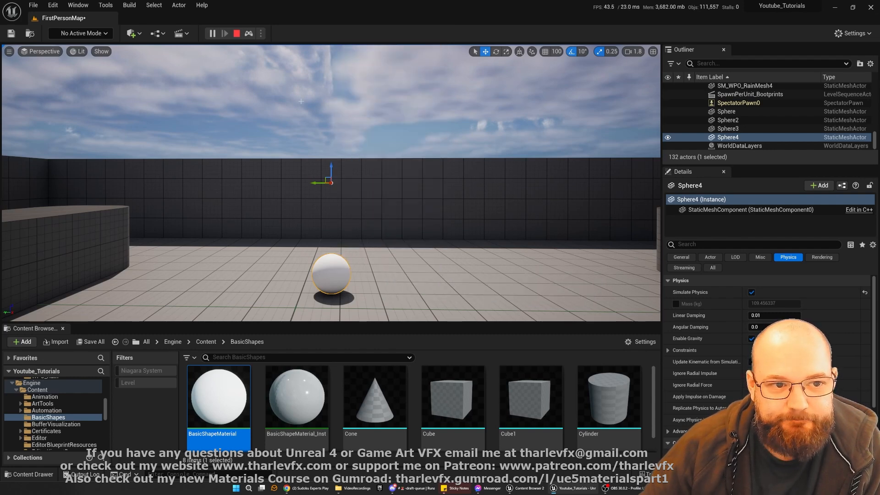
left_click(237, 34)
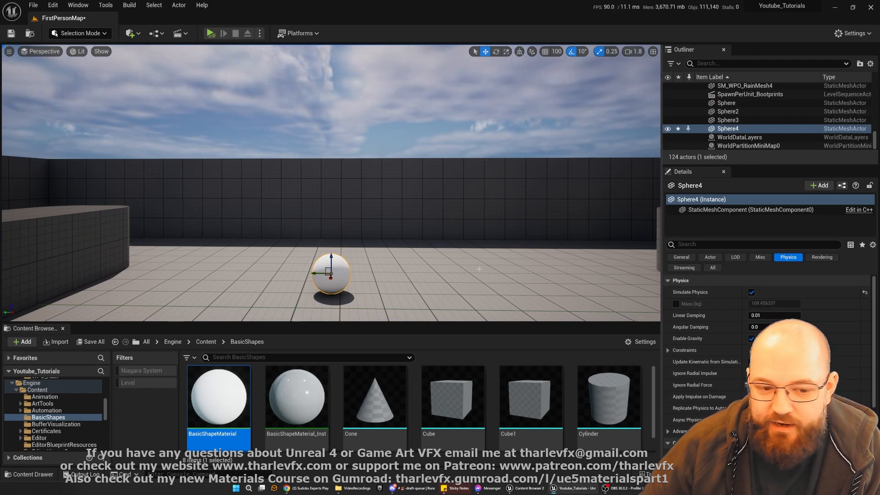
- Raise the sphere to about the height of the back wall's upper edge and test its fall with Simulate Physics enabled
left_click(751, 292)
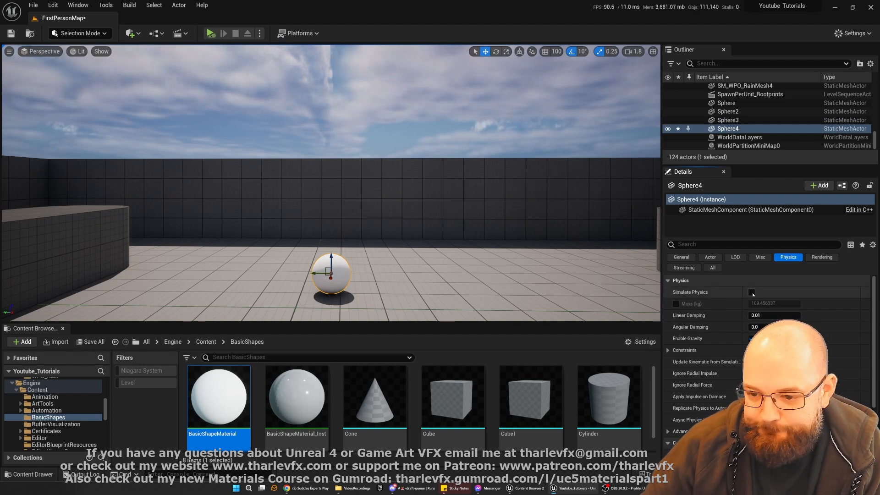
left_click(752, 293)
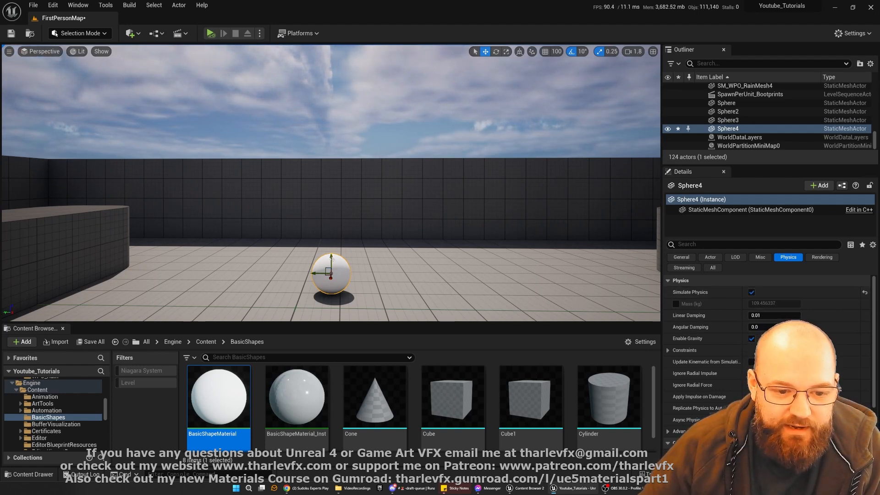
left_click_drag(332, 259, 324, 151)
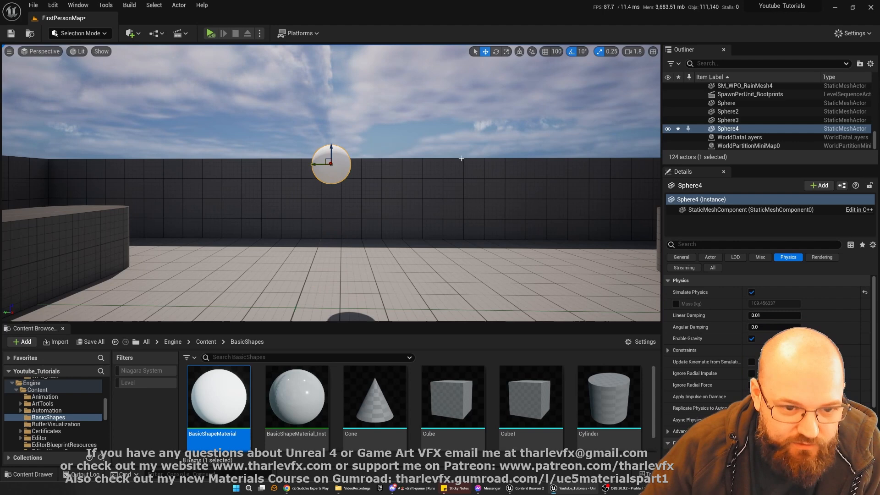
left_click(211, 33)
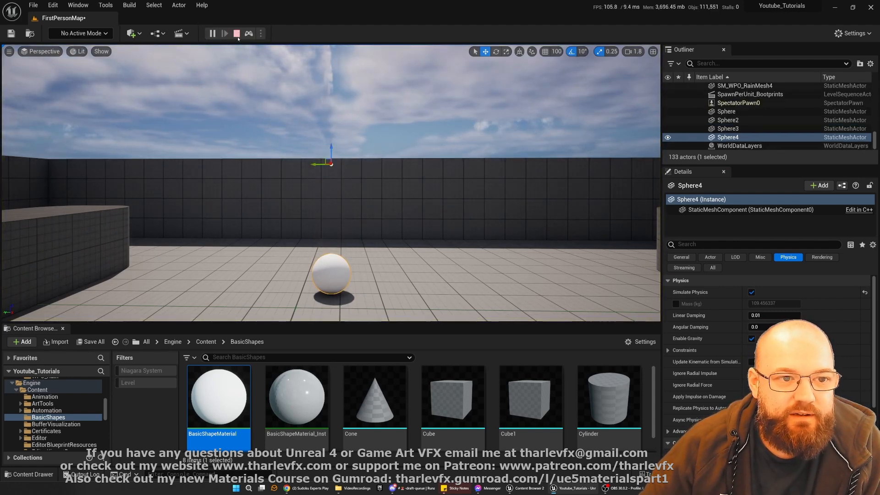
left_click(236, 33)
- Place the physics sphere high above the wall and duplicate it straight down so the copy hangs directly beneath
left_click_drag(331, 147, 336, 189)
key("ctrl+d")
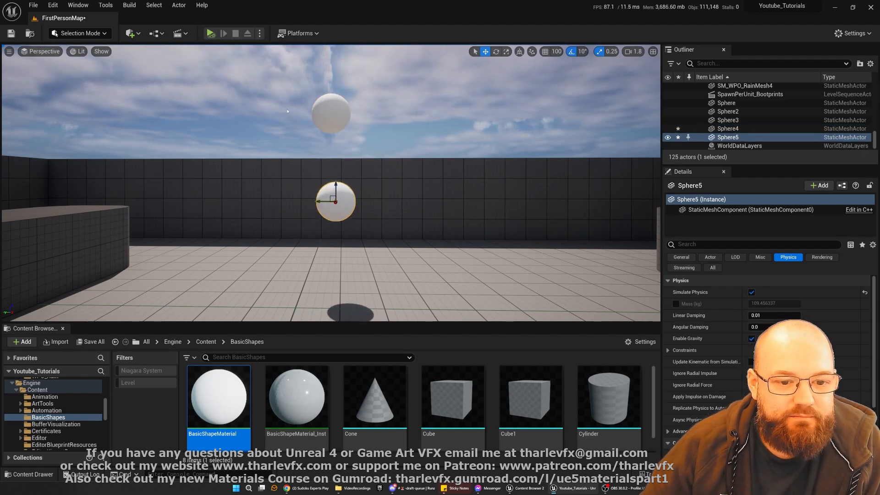
key("Delete")
left_click(332, 115)
left_click_drag(332, 97, 340, 185, "alt")
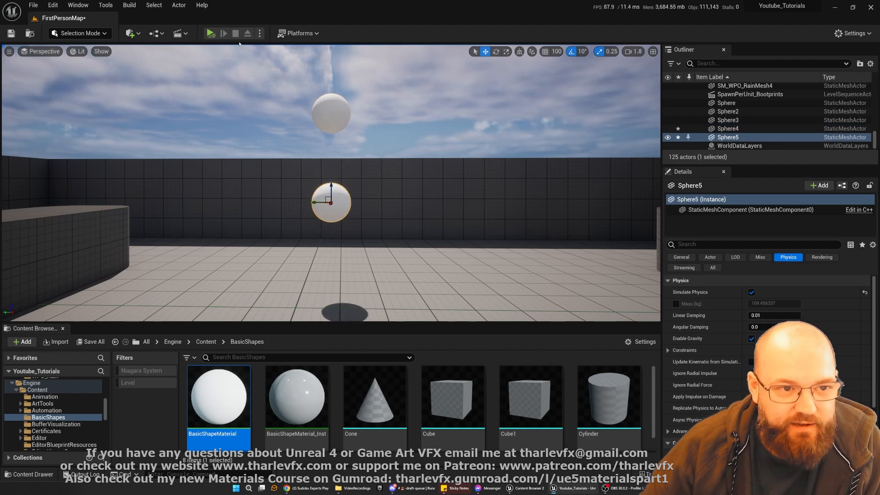
- Simulate the two stacked spheres falling, then repeat the simulation with the lower sphere shifted slightly sideways
left_click(210, 33)
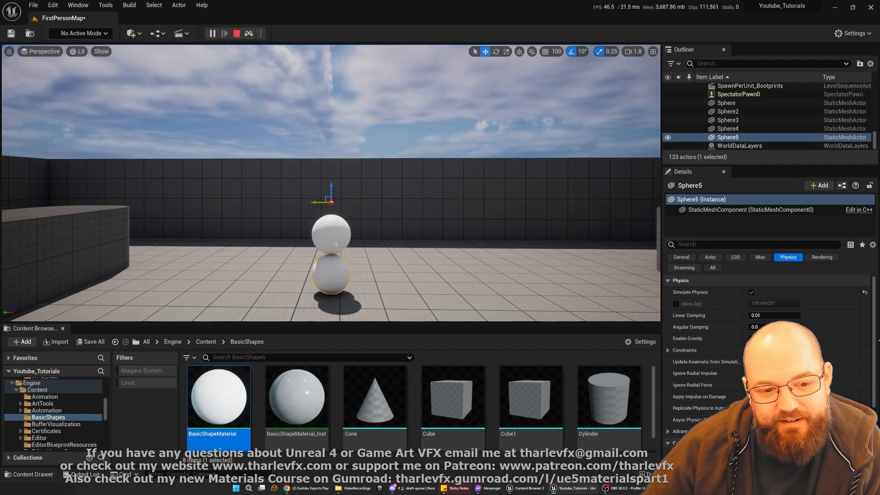
left_click(236, 34)
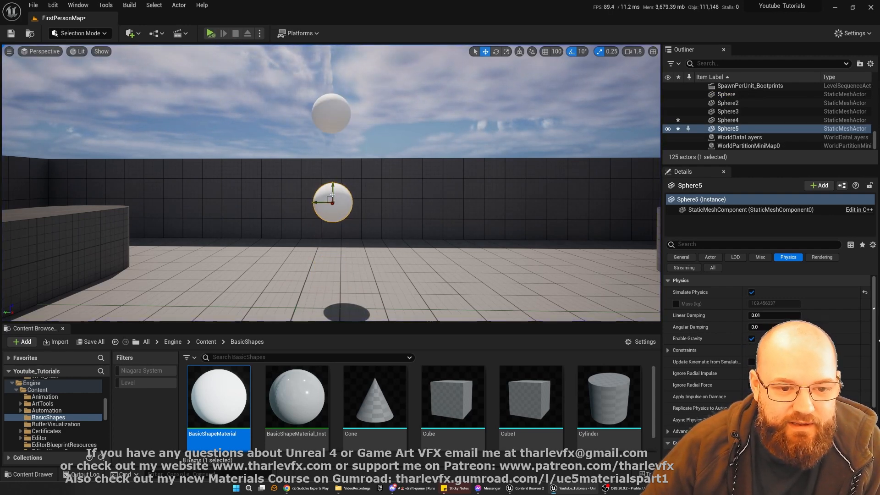
key("alt+p")
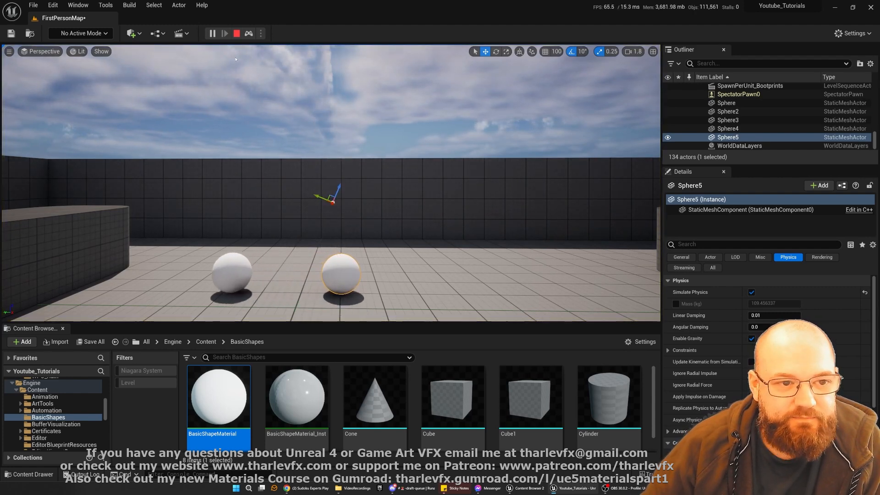
left_click(236, 34)
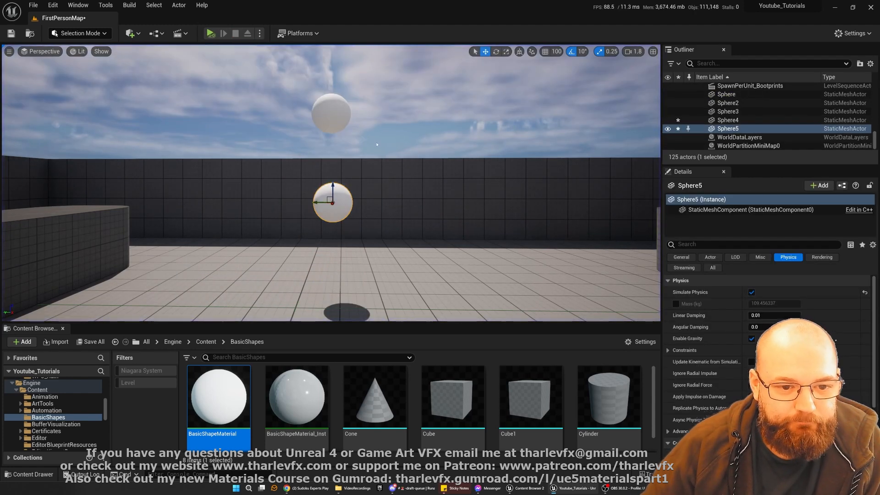
- Examine the physics and collision settings of the upper and lower spheres
left_click(387, 145)
left_click(329, 112)
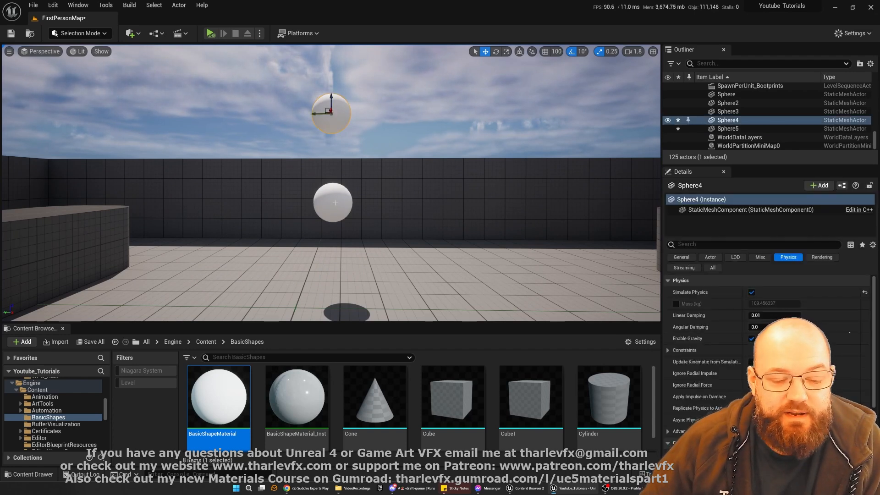
left_click(333, 202)
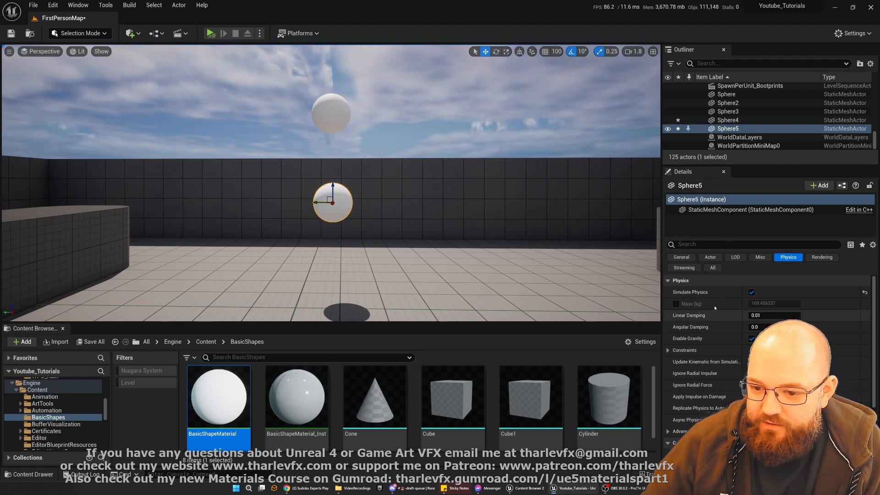
scroll(692, 376, "down", 5)
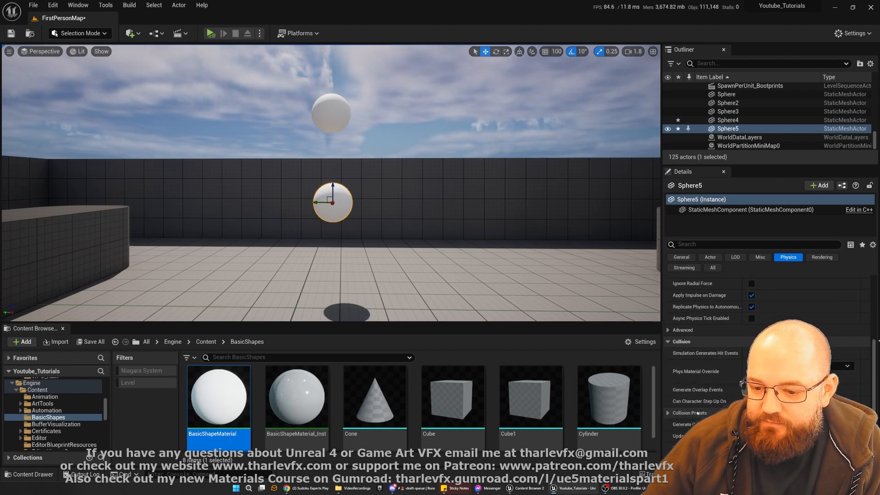
scroll(693, 403, "up", 4)
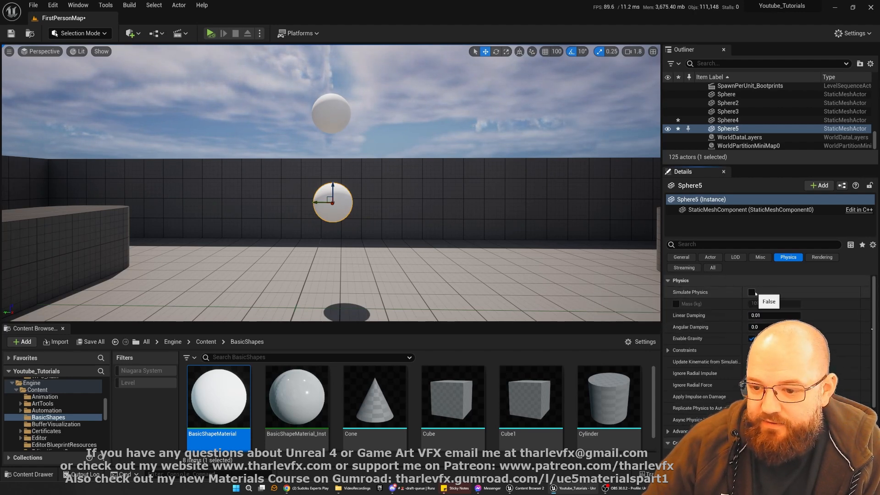
scroll(700, 381, "down", 5)
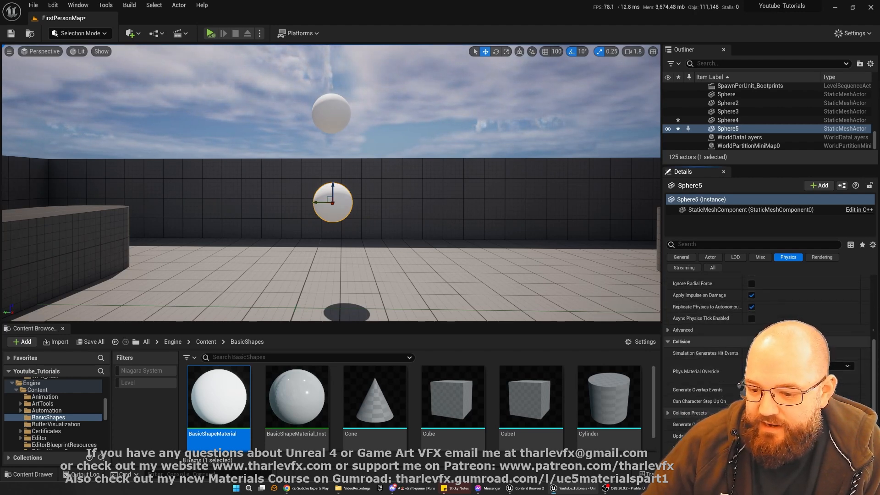
scroll(708, 334, "up", 4)
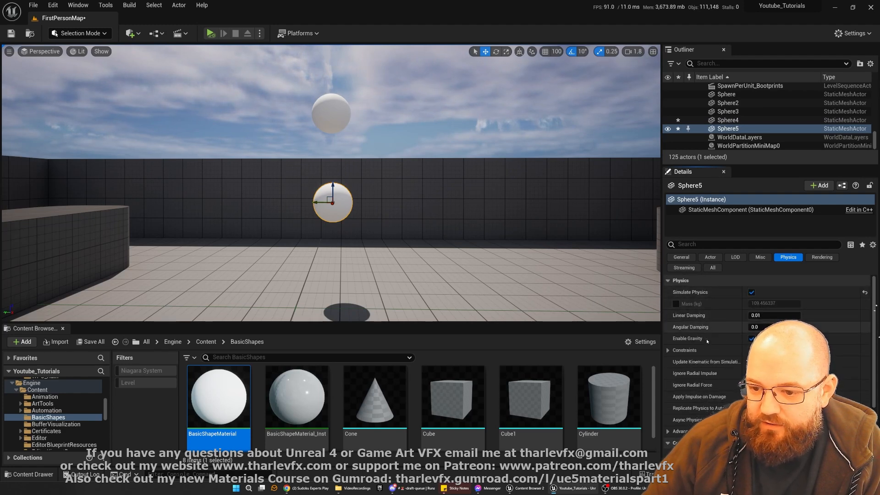
scroll(709, 334, "down", 4)
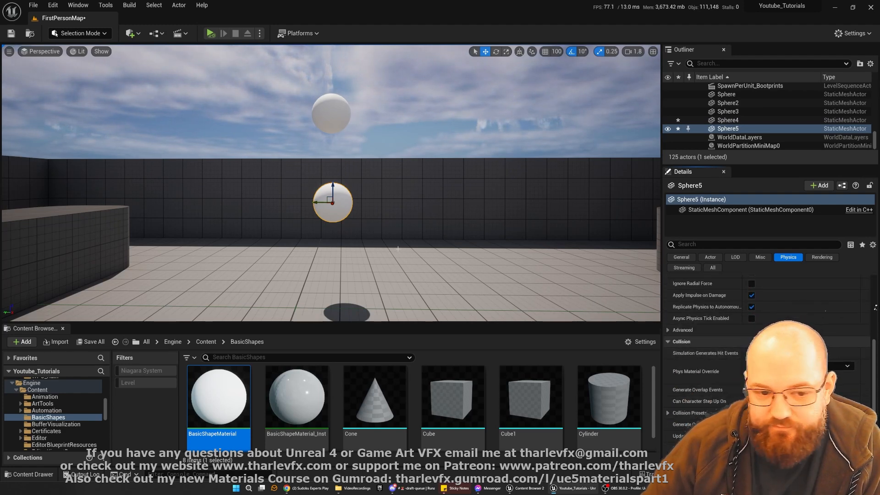
left_click(131, 33)
mouse_move(153, 132)
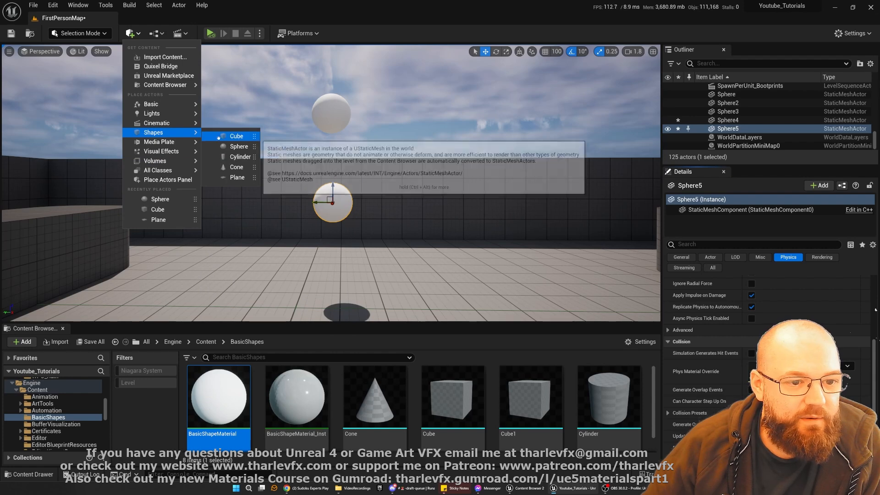
left_click(237, 146)
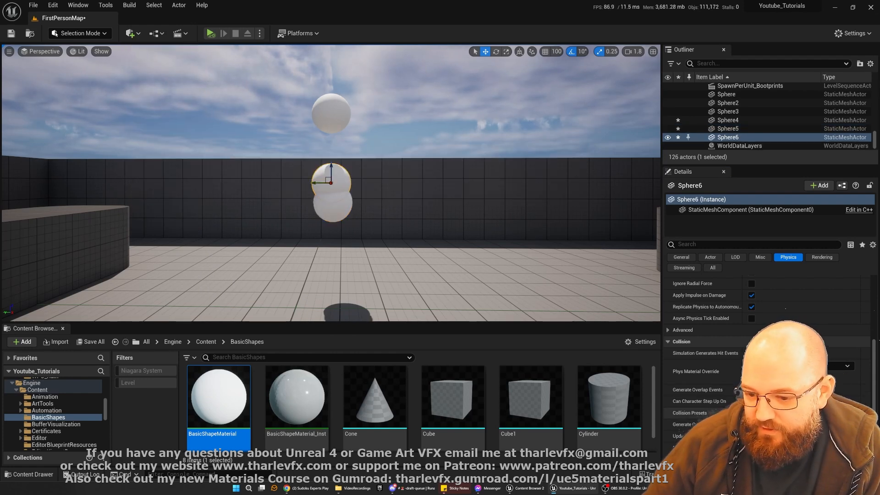
key("Delete")
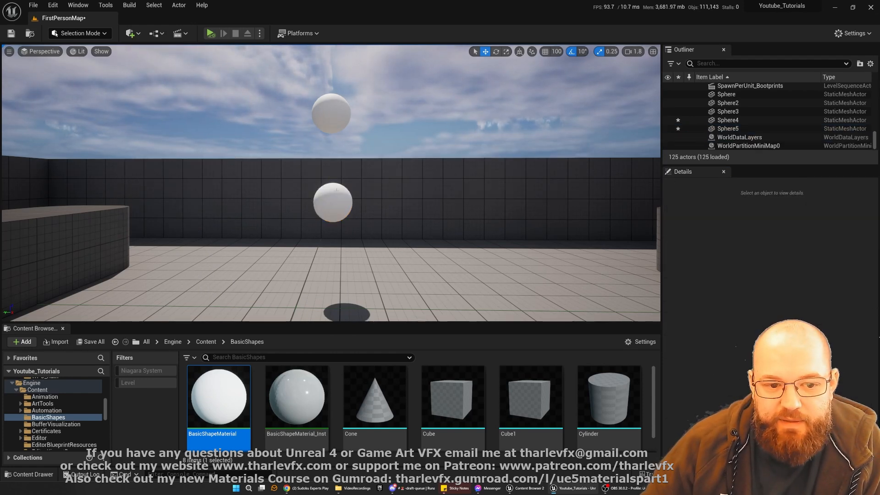
- Set the lower sphere's collision preset to Custom and compare its collision settings with those of the upper sphere
left_click(337, 217)
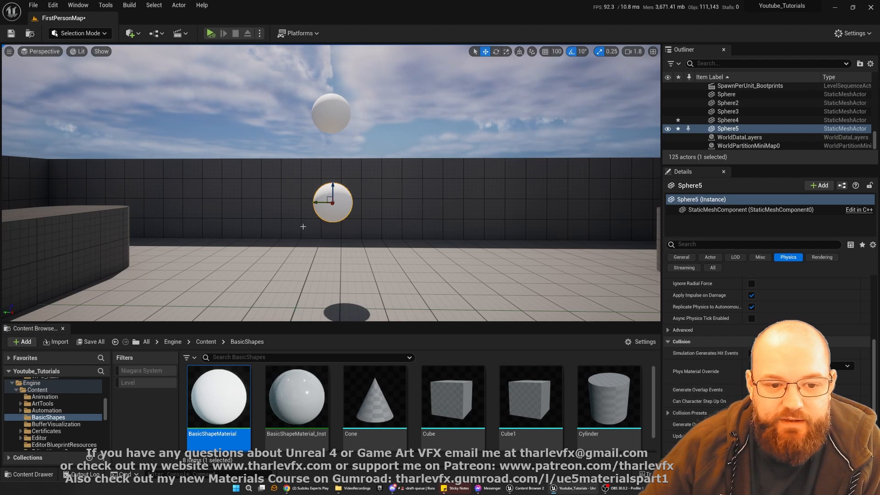
left_click(338, 116)
left_click(328, 197)
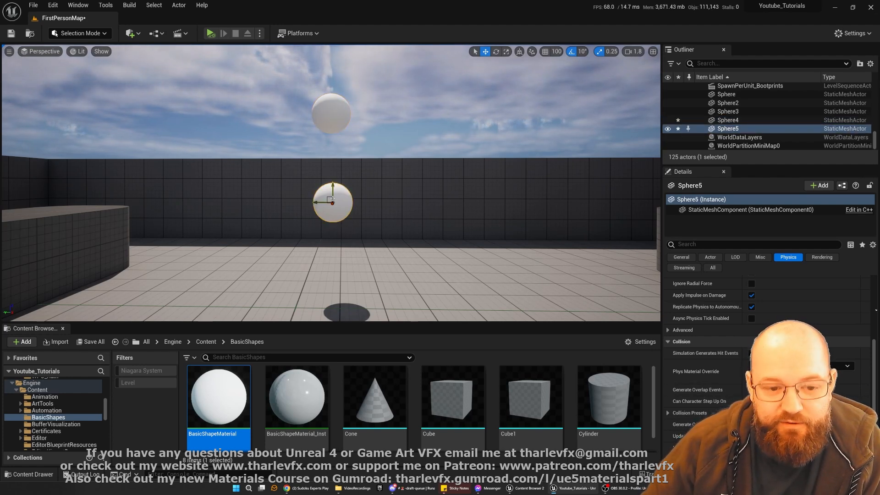
left_click(667, 413)
scroll(678, 376, "down", 4)
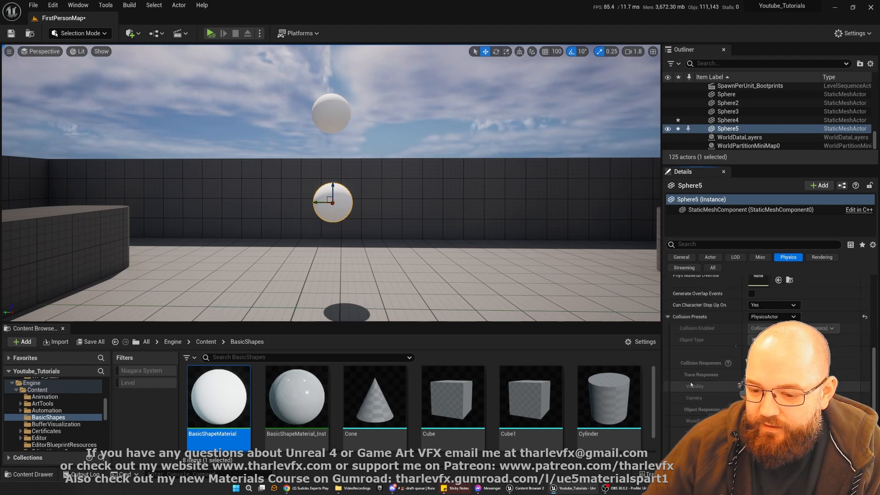
left_click(766, 320)
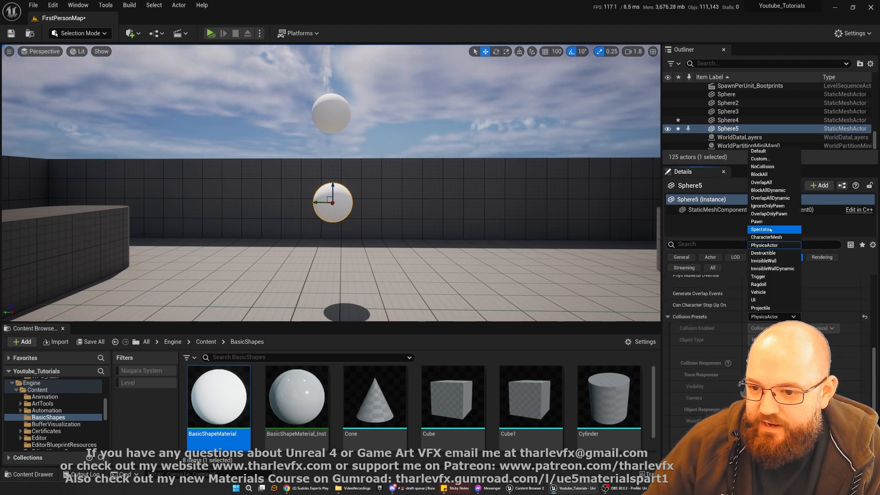
left_click(761, 159)
scroll(703, 353, "down", 2)
scroll(737, 301, "up", 1)
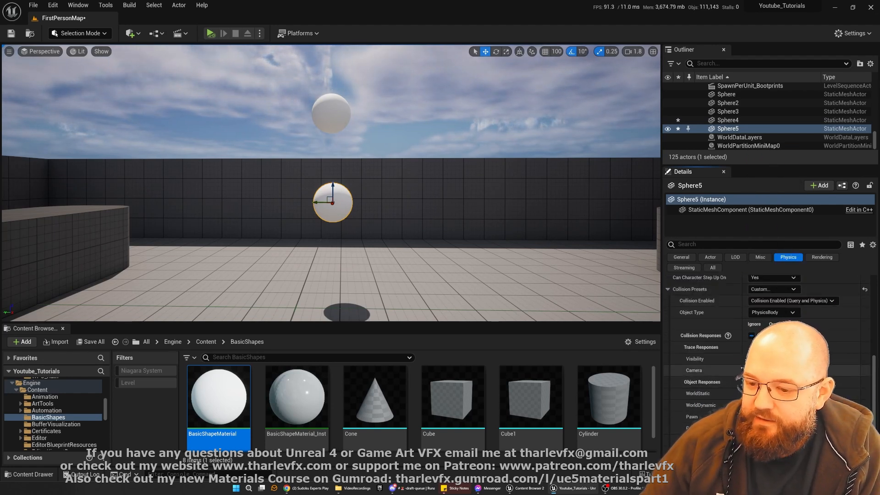
scroll(716, 322, "up", 1)
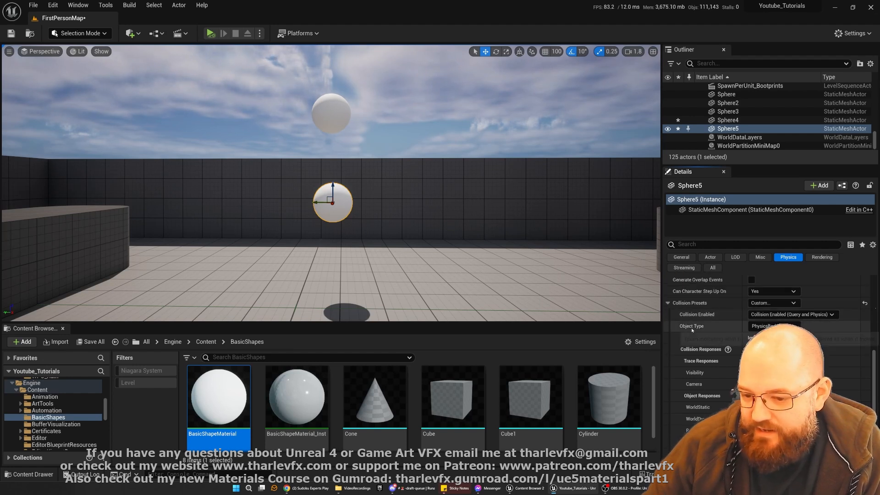
left_click(335, 111)
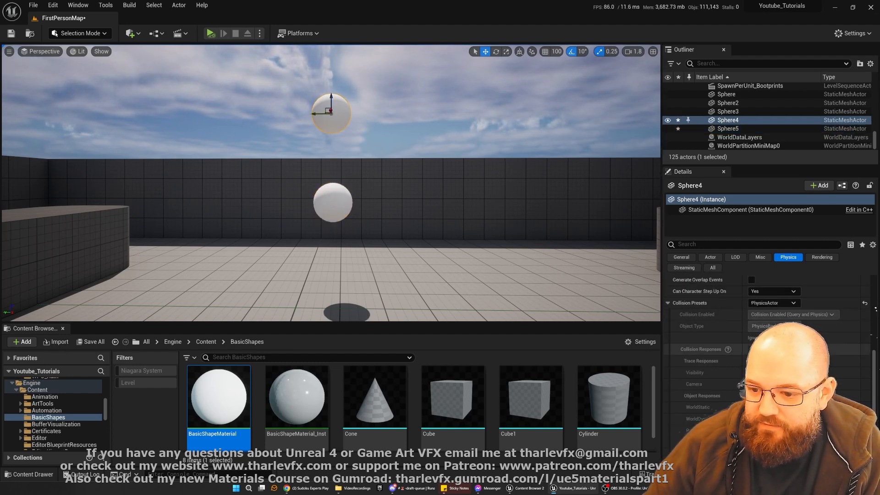
left_click(333, 204)
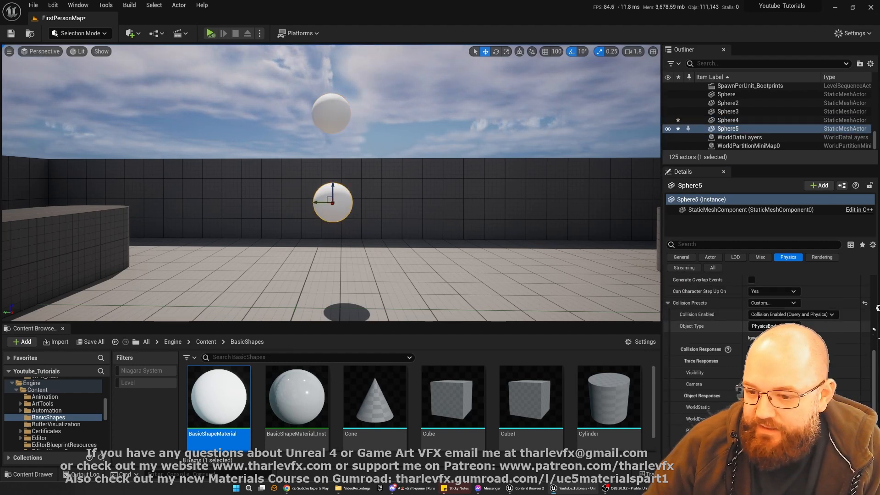
- Examine the lower sphere's trace and object collision responses, compare with the upper sphere, and simulate both spheres falling
scroll(763, 312, "down", 1)
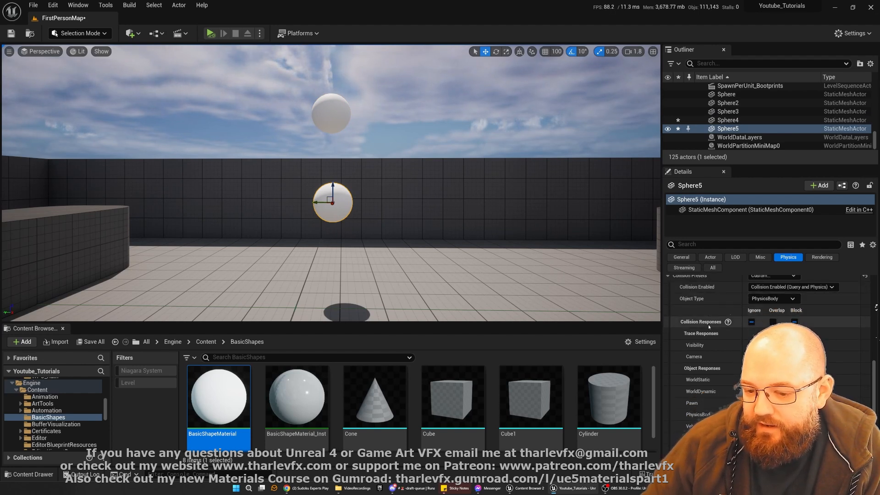
scroll(770, 296, "down", 1)
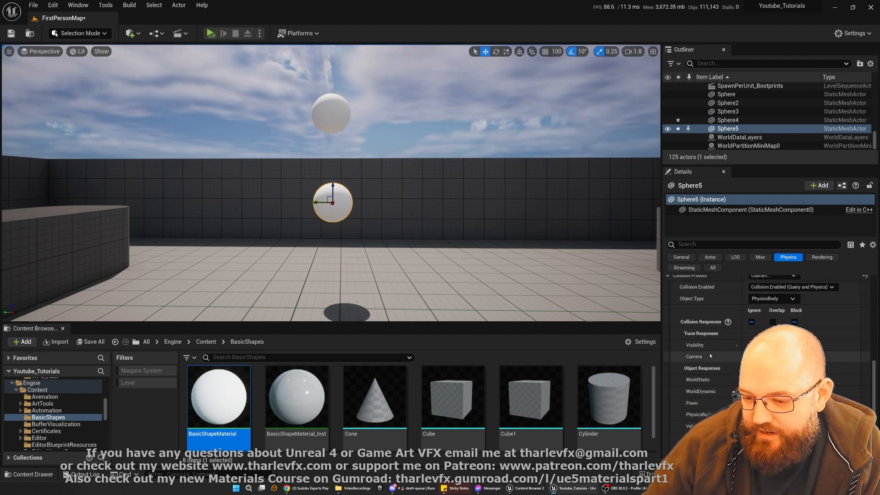
scroll(722, 362, "down", 1)
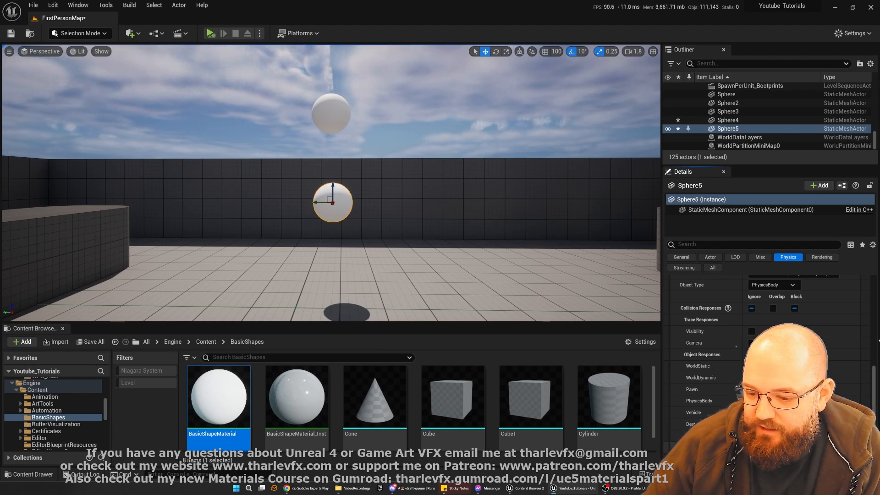
scroll(770, 358, "down", 1)
scroll(771, 358, "up", 1)
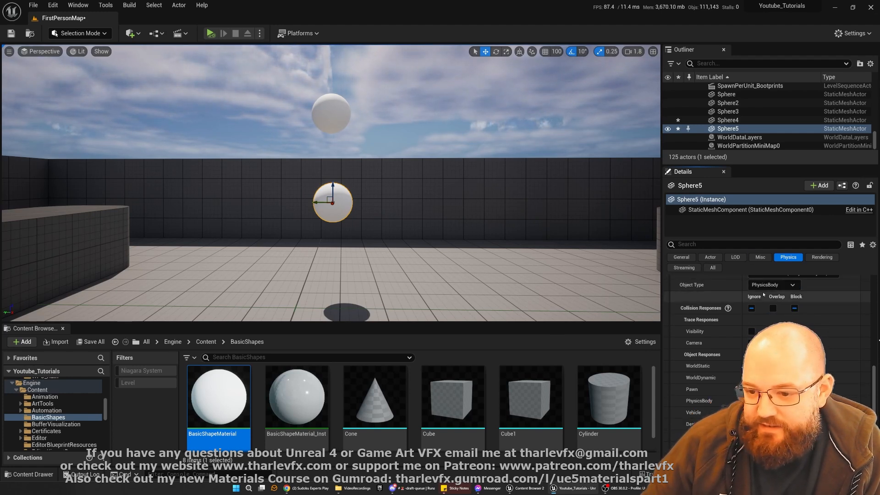
left_click(331, 121)
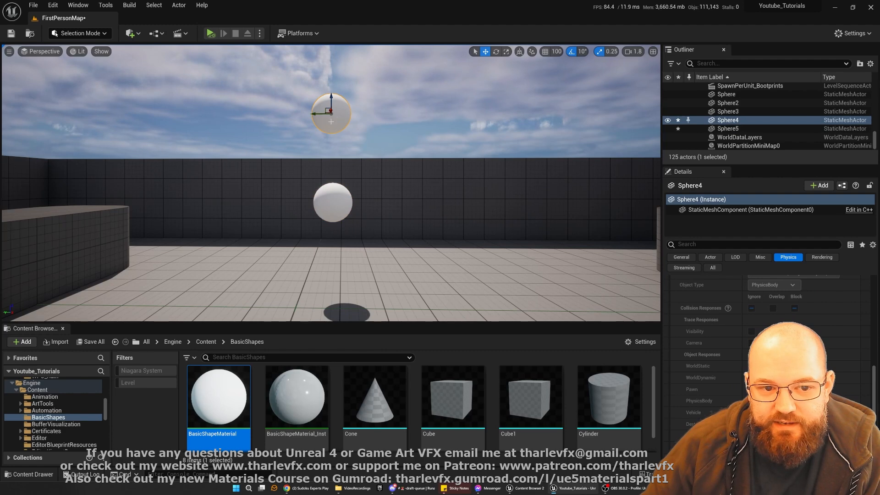
left_click(338, 206)
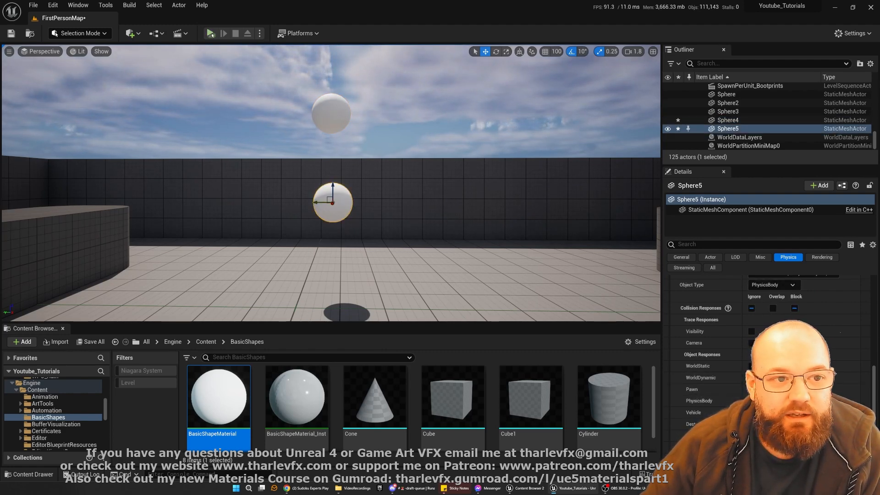
key("alt+s")
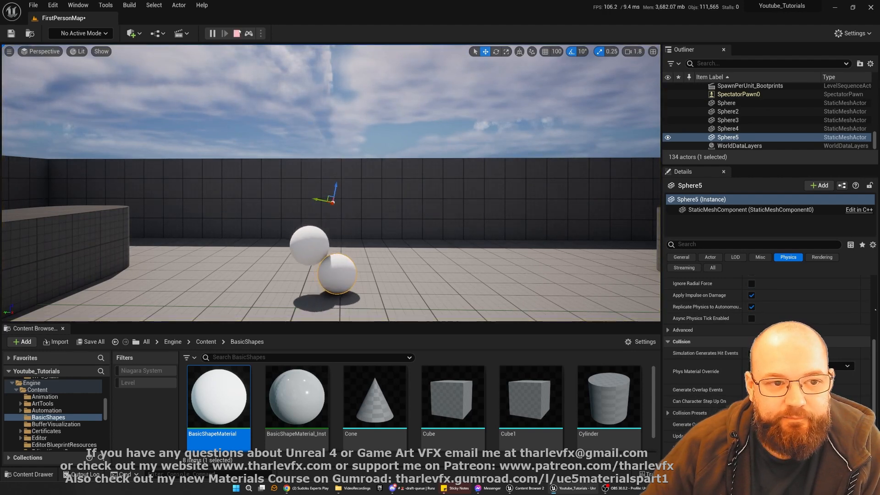
key("Escape")
- Set the lower sphere's PhysicsBody collision response to Ignore and simulate both spheres falling
left_click(692, 412)
scroll(728, 400, "down", 5)
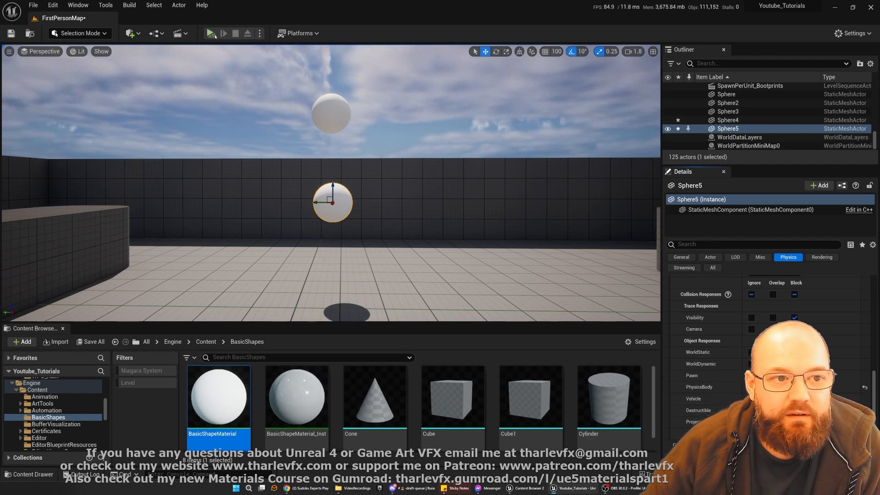
key("alt+s")
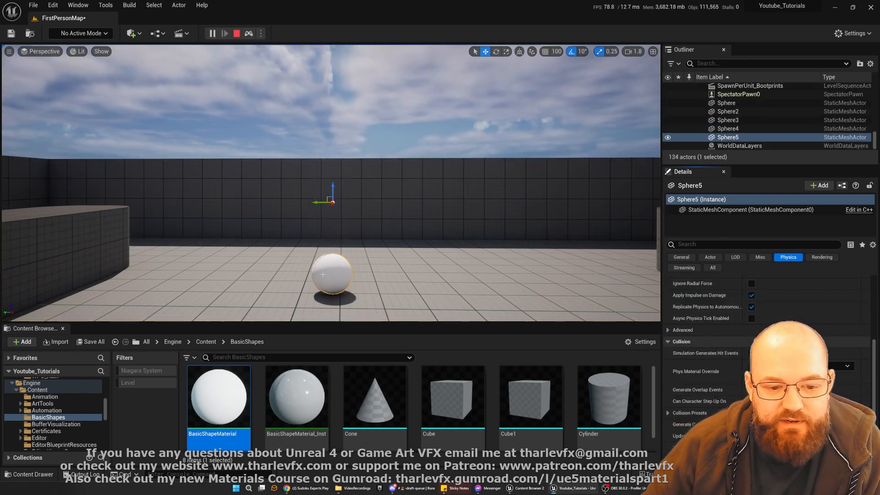
left_click(237, 33)
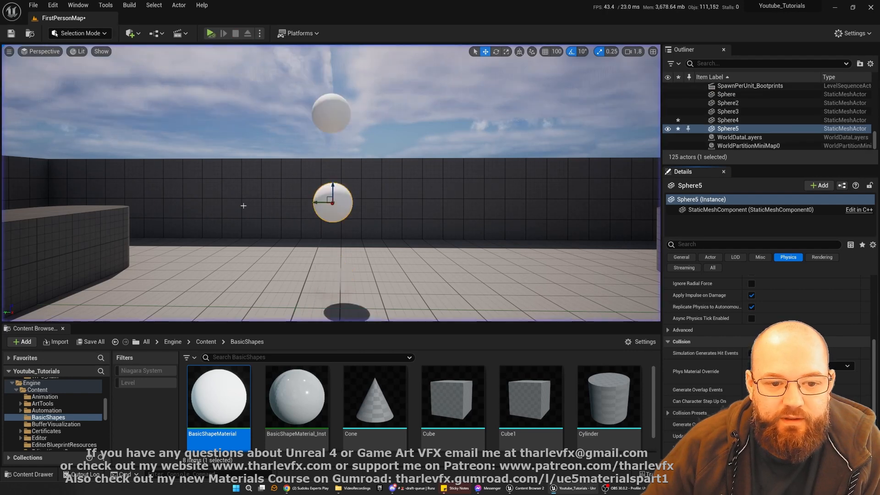
- Turn off Simulate Physics on the lower sphere, check its collision responses, and run the simulation to test the change
scroll(704, 344, "up", 2)
scroll(724, 321, "up", 2)
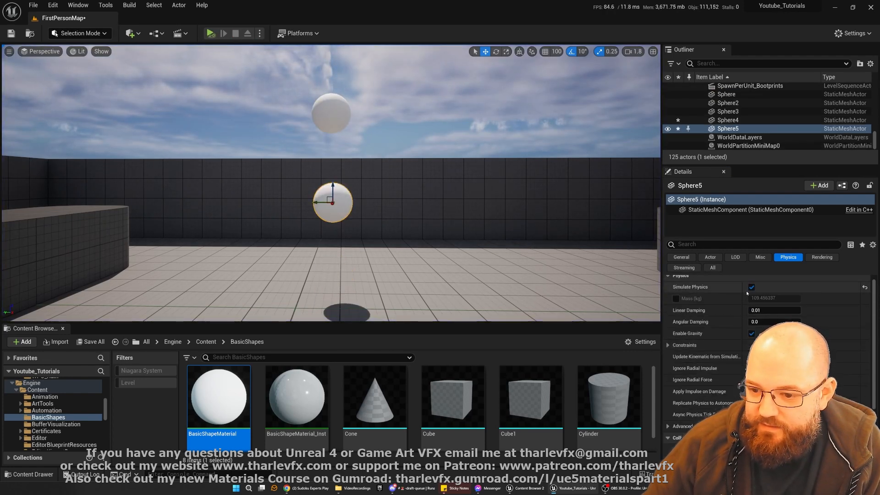
scroll(754, 294, "down", 4)
left_click(668, 413)
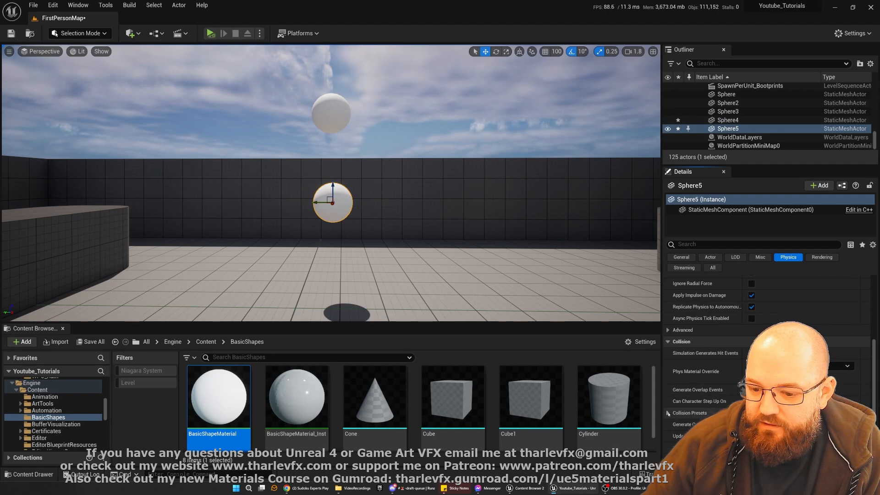
scroll(668, 417, "down", 4)
scroll(706, 348, "down", 3)
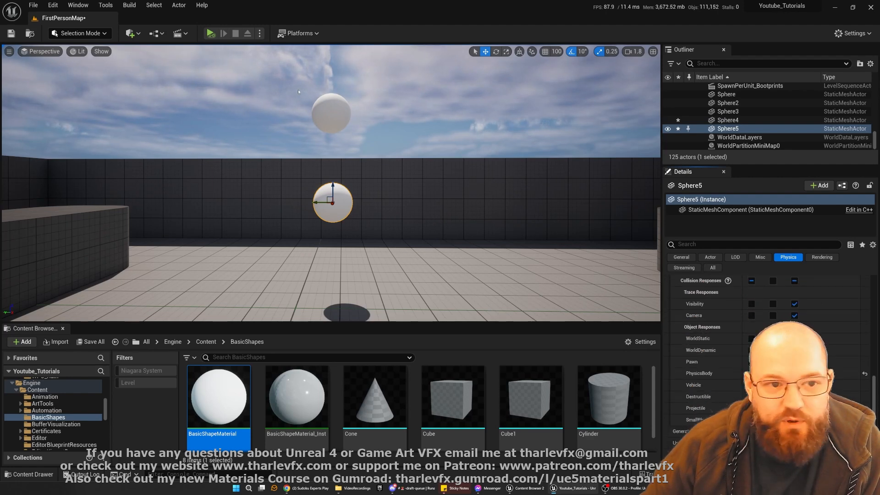
left_click(211, 33)
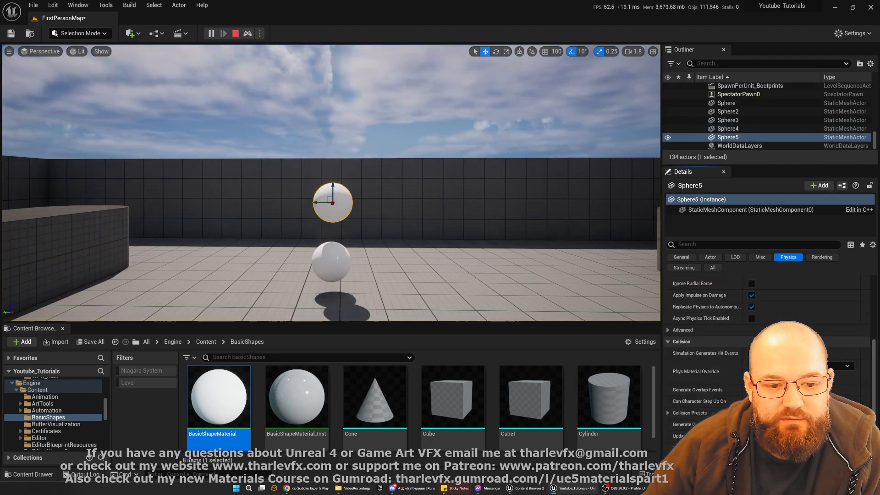
left_click(416, 294)
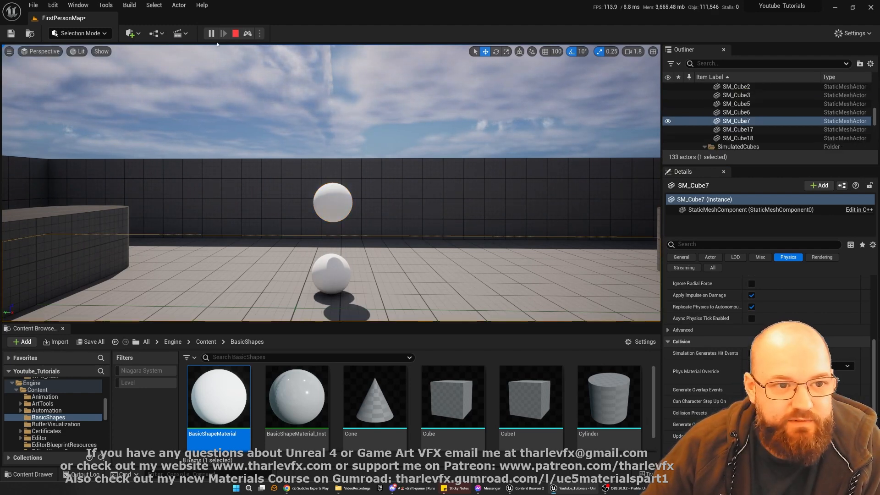
left_click(235, 34)
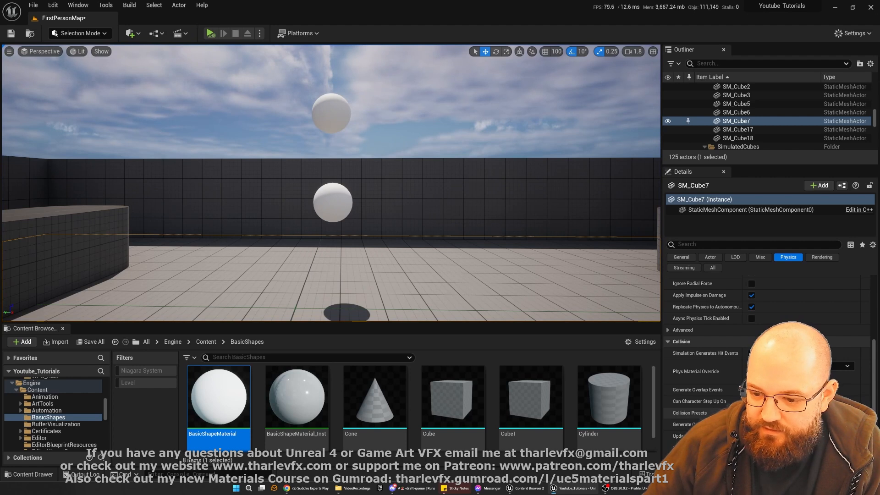
left_click(780, 413)
left_click(766, 256)
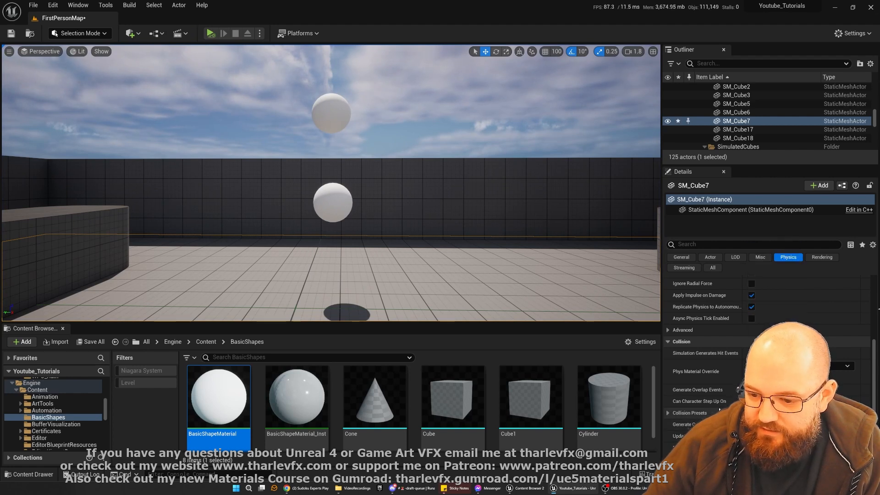
left_click(668, 413)
scroll(729, 391, "down", 4)
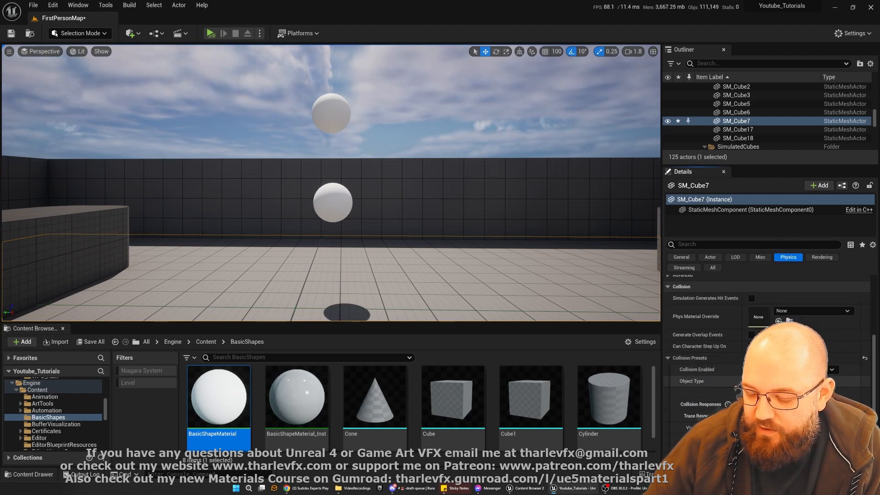
left_click(775, 358)
left_click(764, 194)
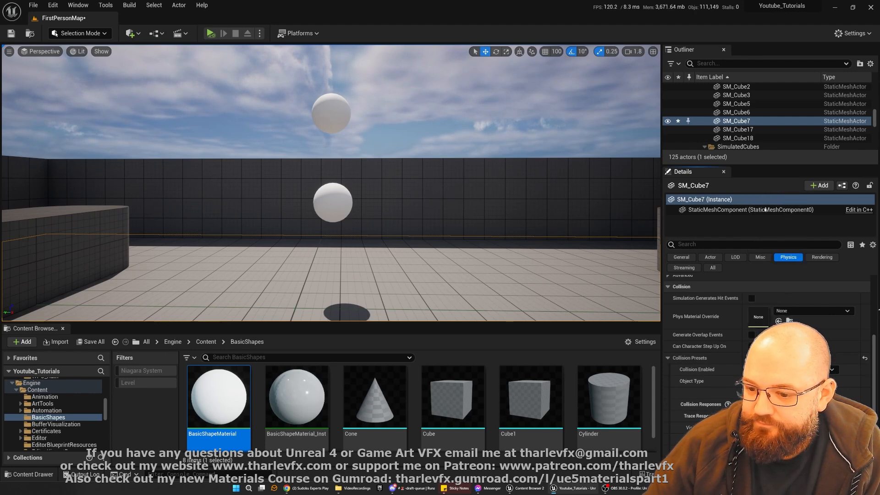
- Compare the collision settings of the upper sphere with those of the lower sphere
scroll(732, 391, "up", 4)
left_click(336, 117)
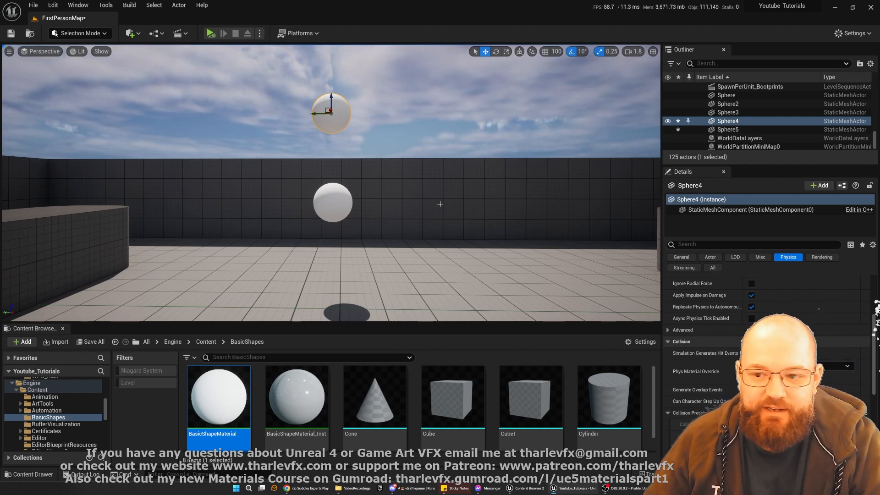
scroll(770, 348, "down", 3)
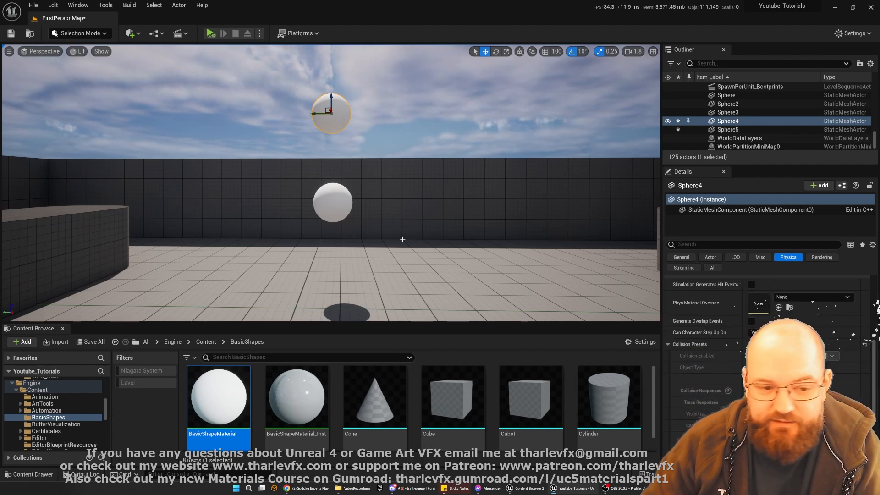
left_click(332, 200)
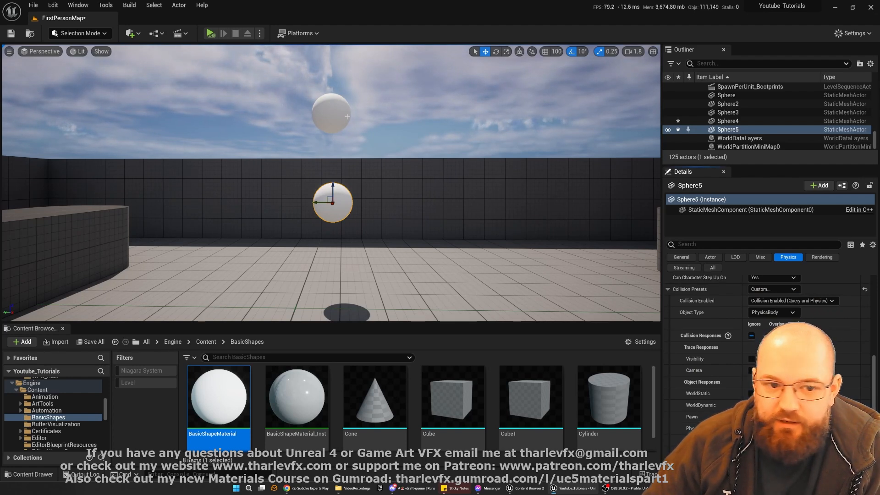
- Set the upper sphere's collision preset to Custom, check its object responses, and simulate its fall onto the lower sphere
left_click(331, 113)
scroll(750, 298, "up", 3)
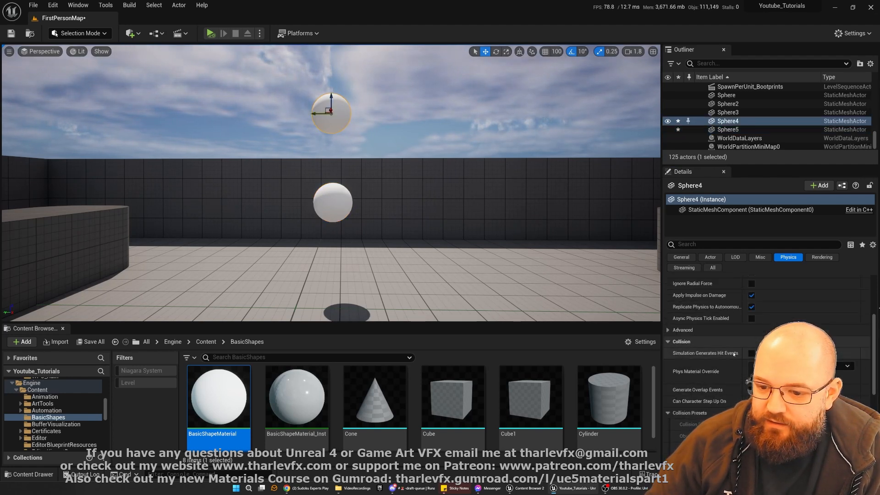
scroll(728, 330, "up", 1)
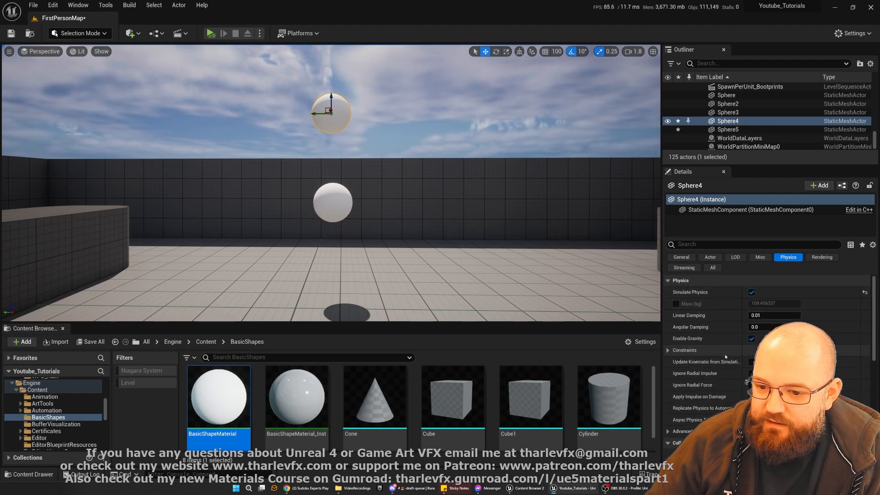
scroll(720, 378, "down", 3)
left_click(774, 363)
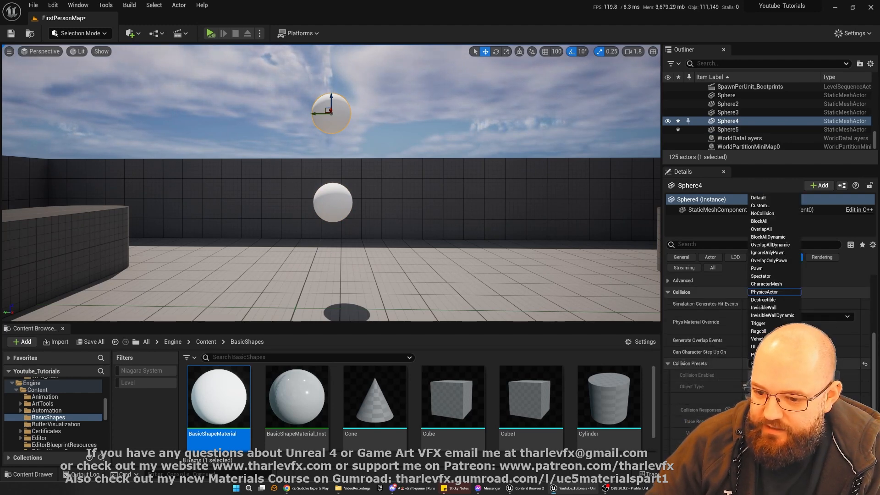
left_click(760, 205)
scroll(712, 386, "down", 2)
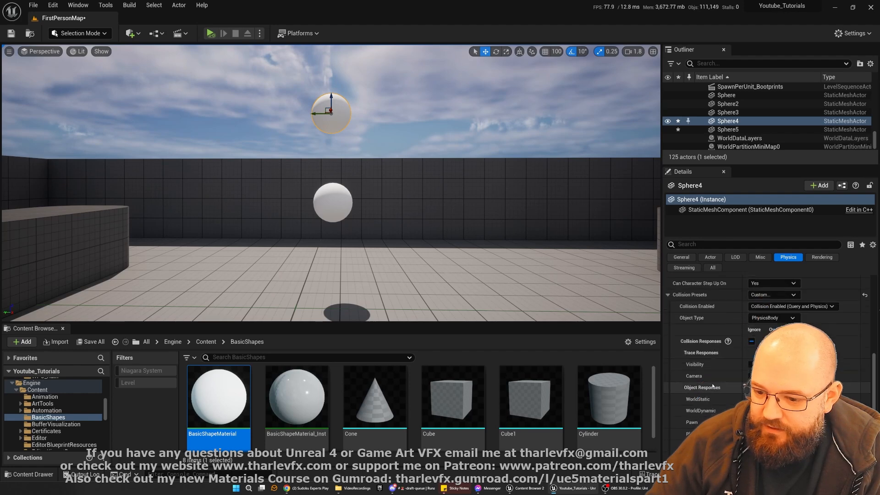
scroll(712, 386, "down", 2)
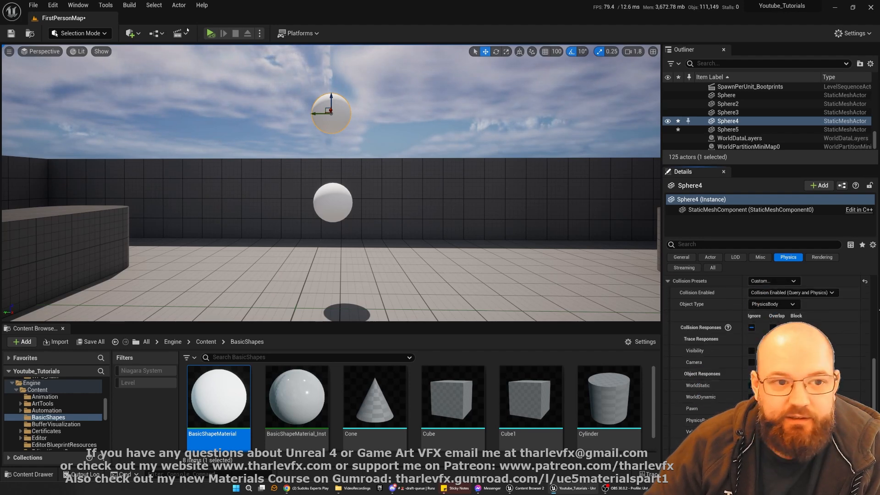
left_click(210, 33)
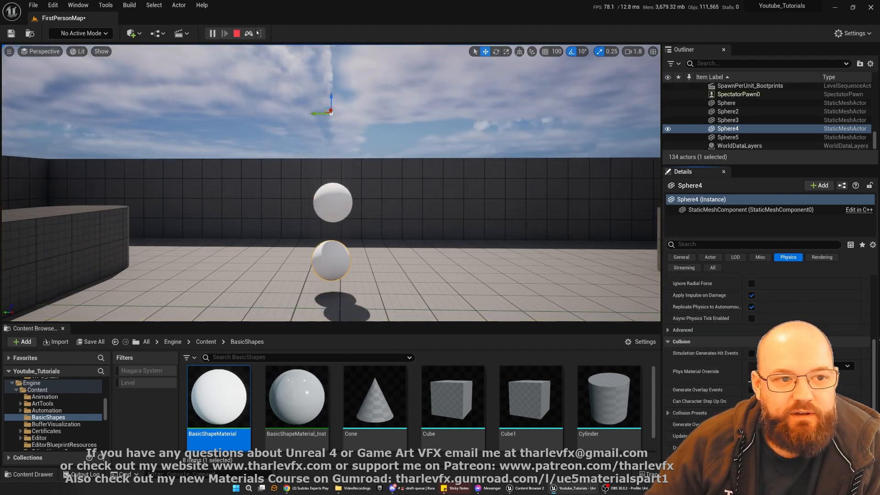
left_click(237, 33)
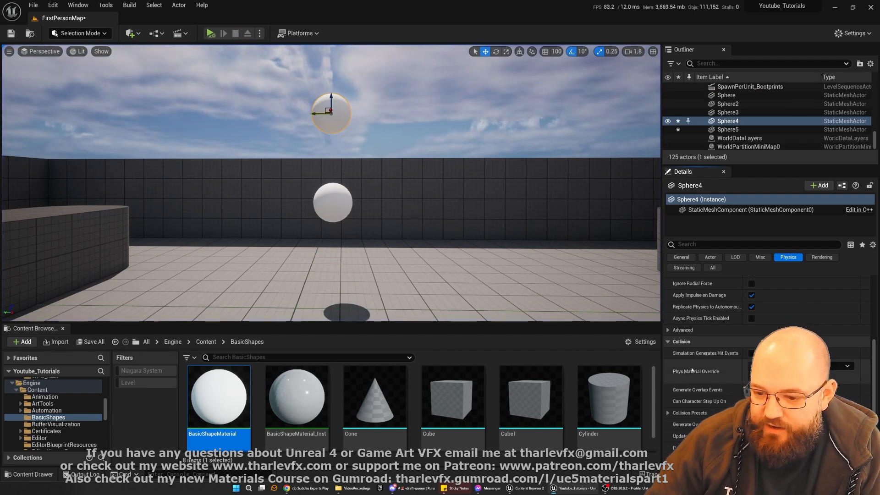
- Set the upper sphere's PhysicsBody collision response to Overlap and simulate its fall again
left_click(332, 203)
left_click(331, 115)
left_click(688, 413)
scroll(706, 372, "down", 3)
scroll(757, 321, "down", 2)
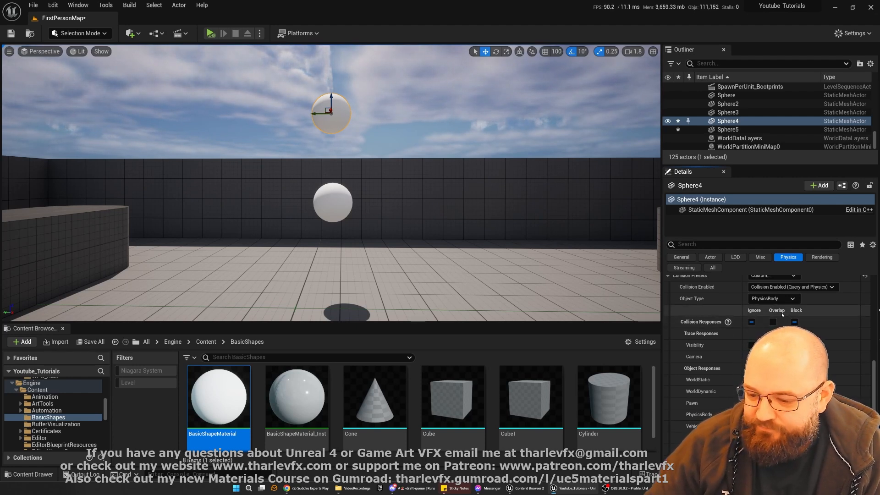
left_click(773, 415)
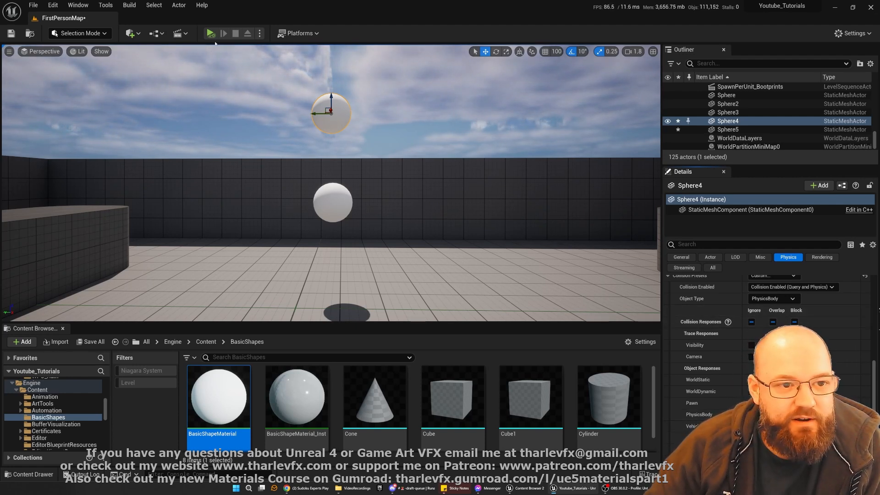
left_click(795, 415)
left_click(773, 415)
left_click(210, 33)
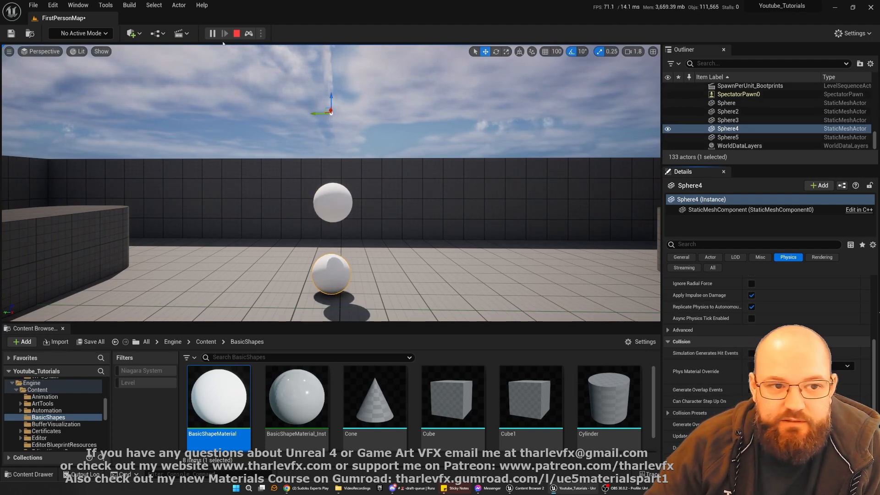
key("Escape")
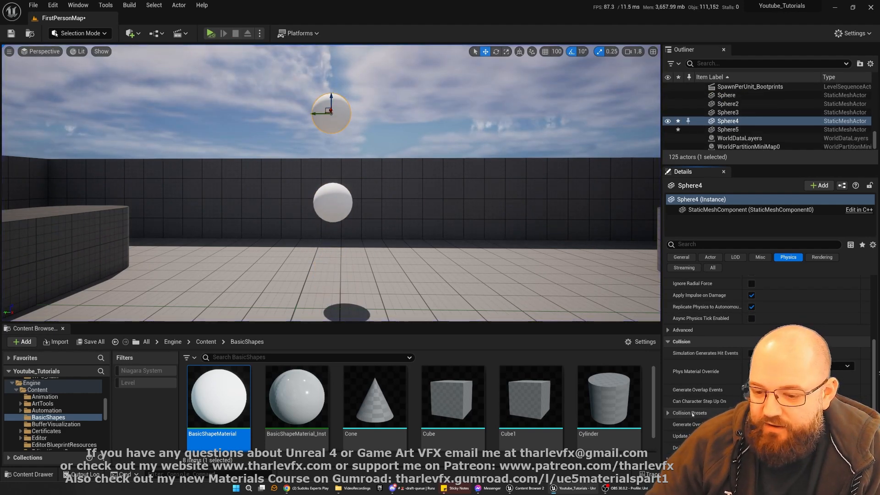
- Compare the PhysicsBody collision responses of the upper and lower spheres
scroll(715, 394, "down", 5)
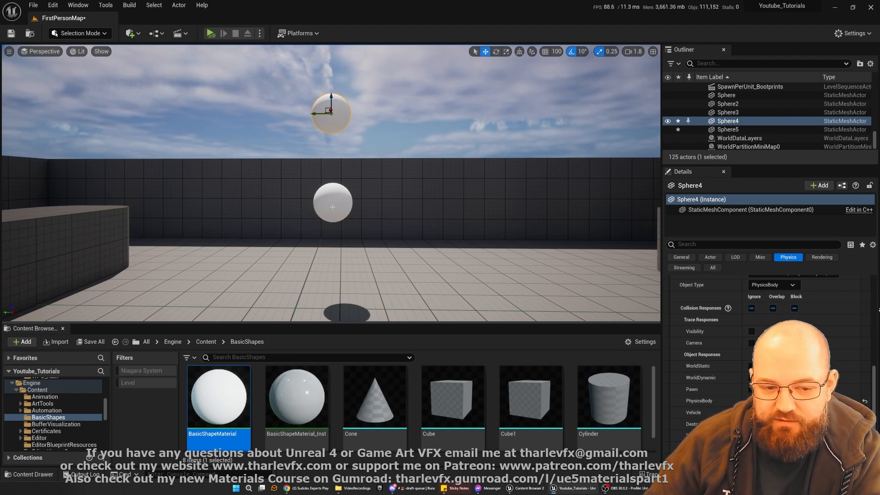
left_click(335, 221)
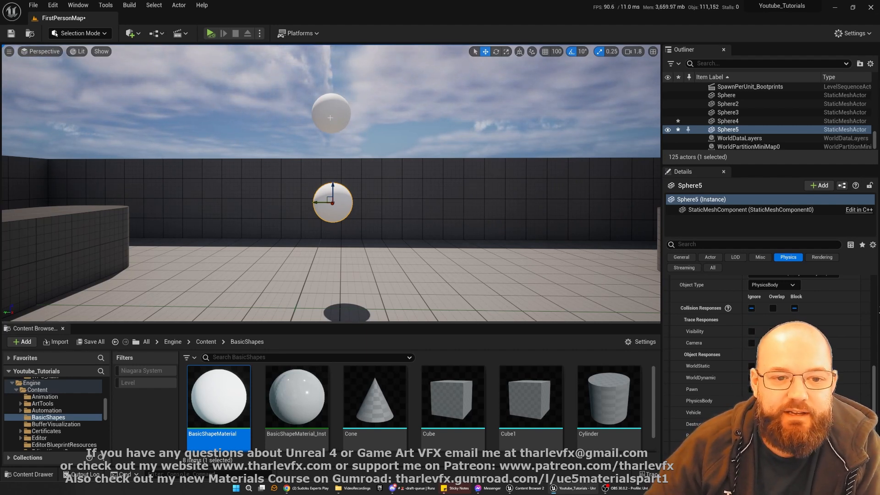
- Set the lower sphere's PhysicsBody collision response to Overlap and compare it with the upper sphere's response
left_click(320, 105)
left_click(336, 206)
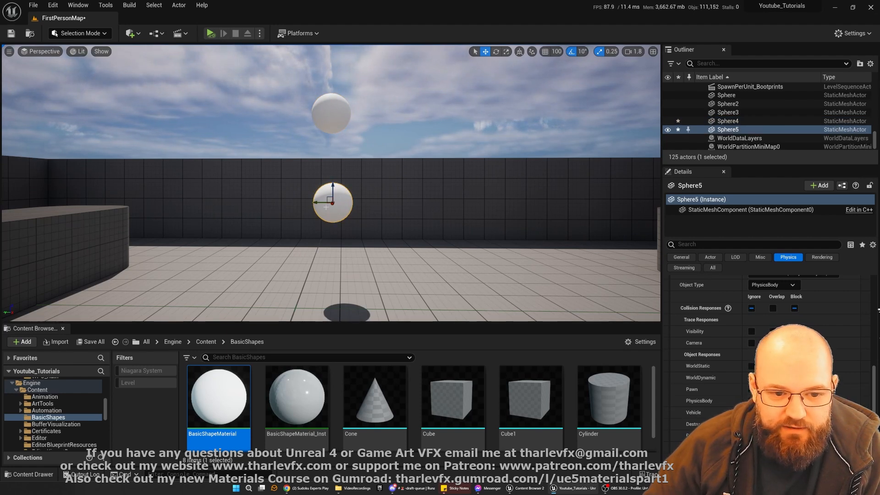
left_click(772, 401)
left_click(333, 117)
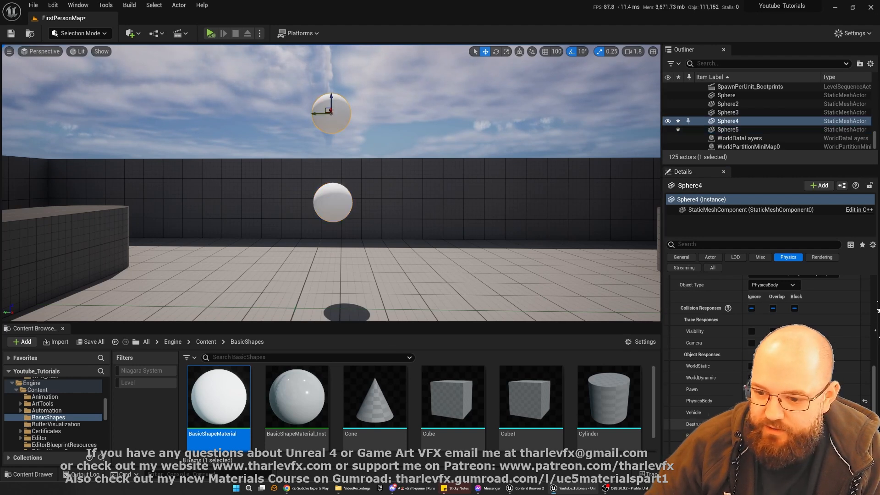
left_click(323, 203)
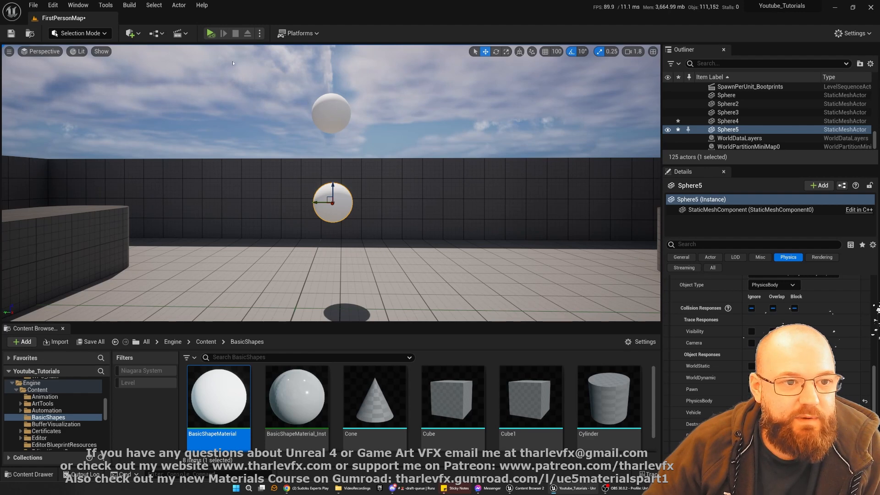
- Add an On Actor Begin Overlap event for the lower sphere (Sphere5) to the Level Blueprint's event graph
left_click(156, 33)
left_click(211, 95)
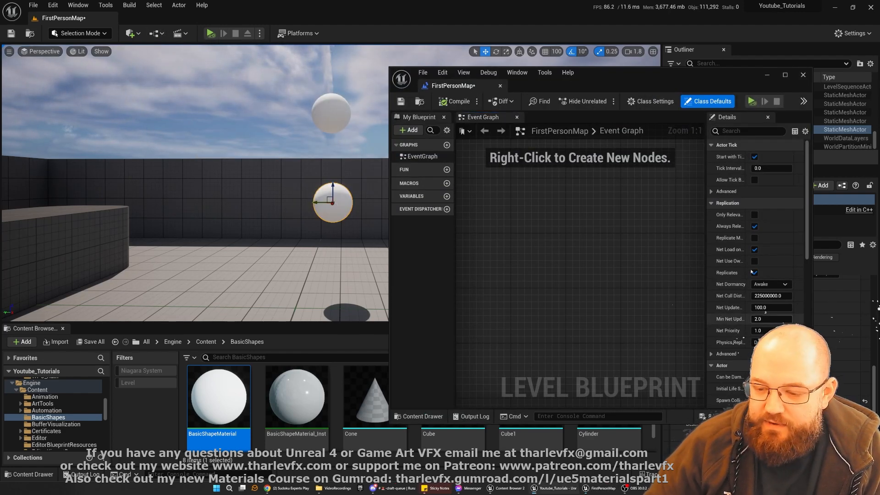
left_click_drag(665, 73, 598, 69)
right_click(505, 195)
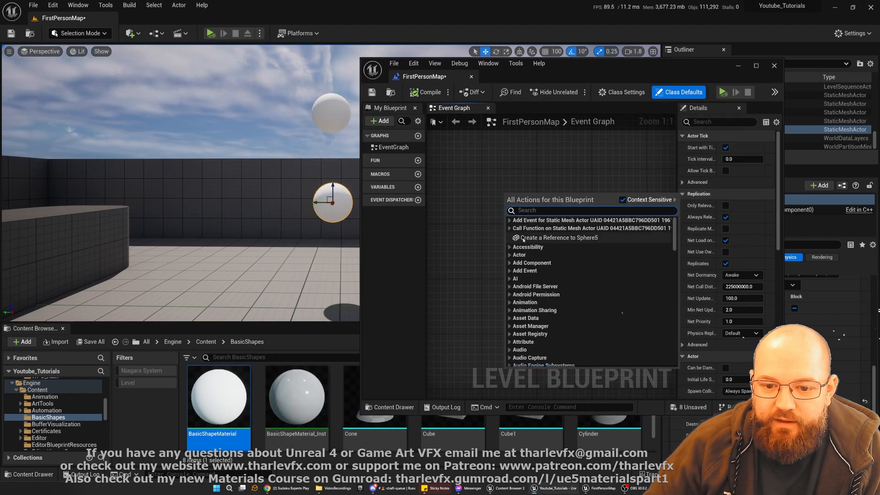
left_click(510, 220)
left_click(514, 228)
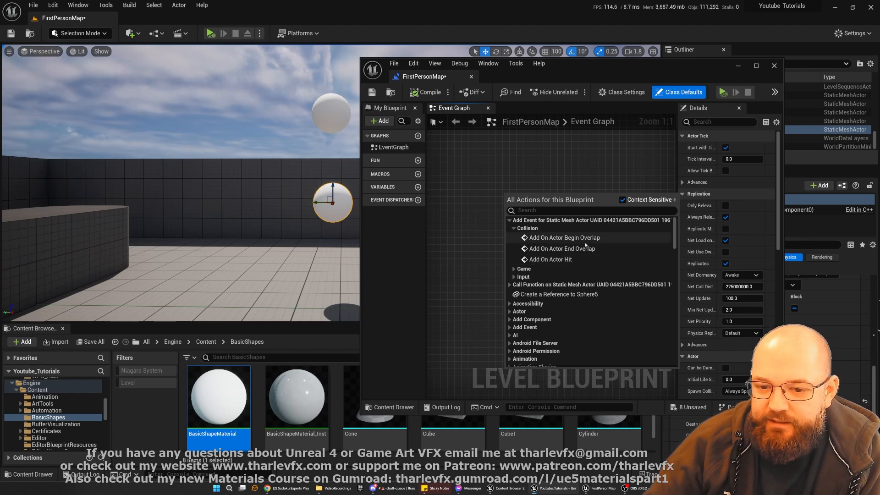
left_click(559, 238)
left_click_drag(543, 198, 488, 185)
- Connect a Print String node to the execution output of the lower sphere's overlap event
left_click_drag(552, 195, 599, 189)
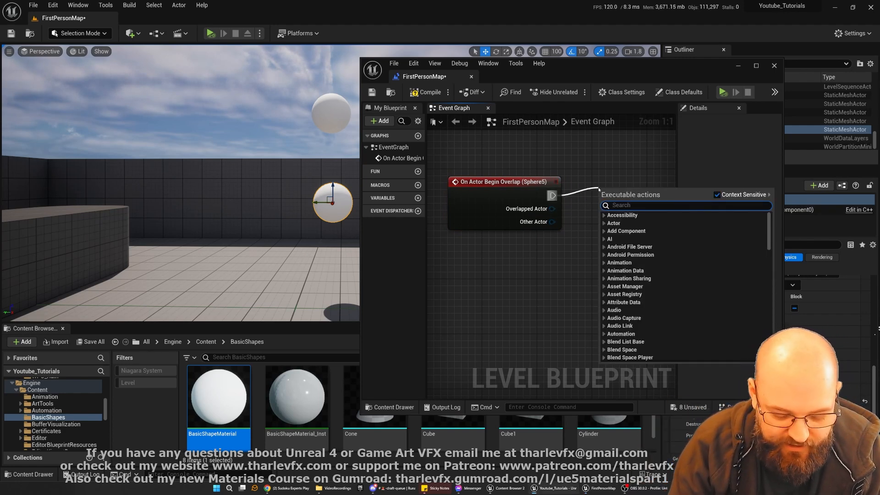
type("print string")
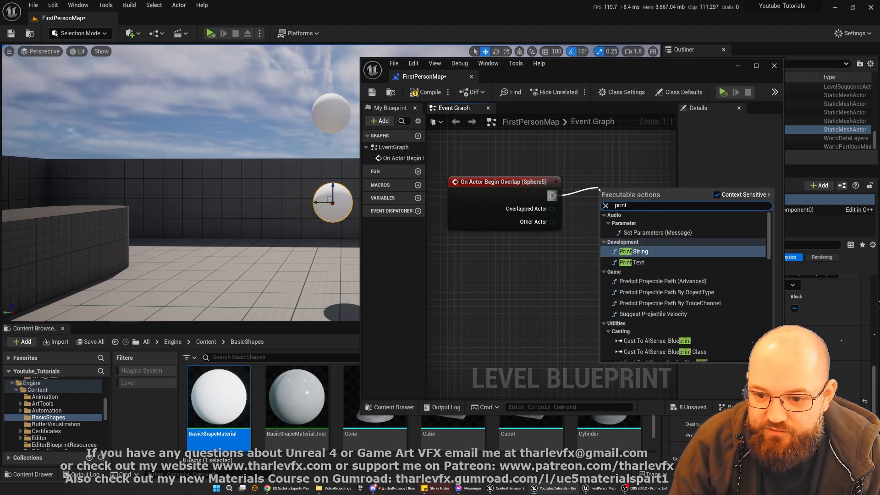
key("Return")
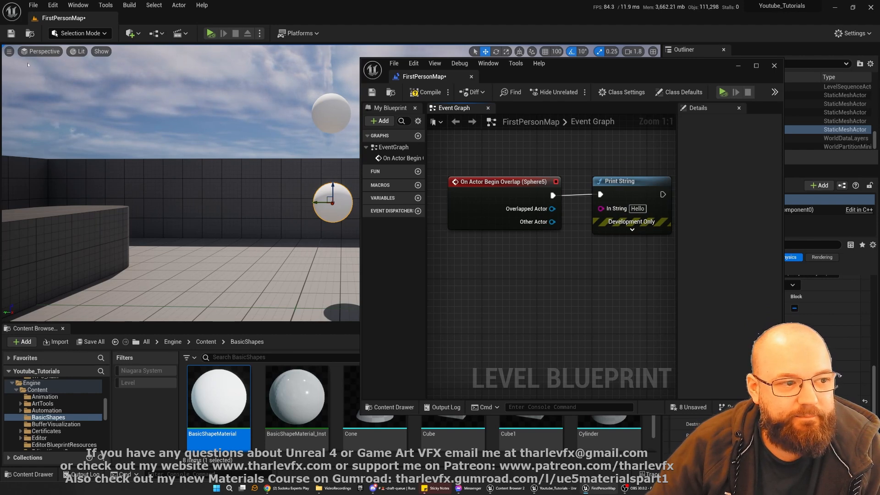
- Compile and save the Level Blueprint, close it, and simulate the upper sphere's fall to test the overlap event
left_click(426, 92)
left_click(372, 92)
left_click(774, 65)
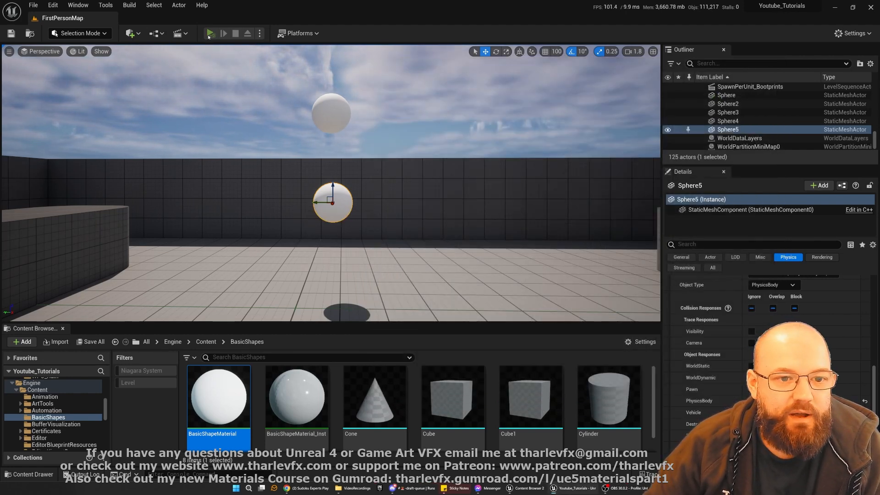
left_click(210, 33)
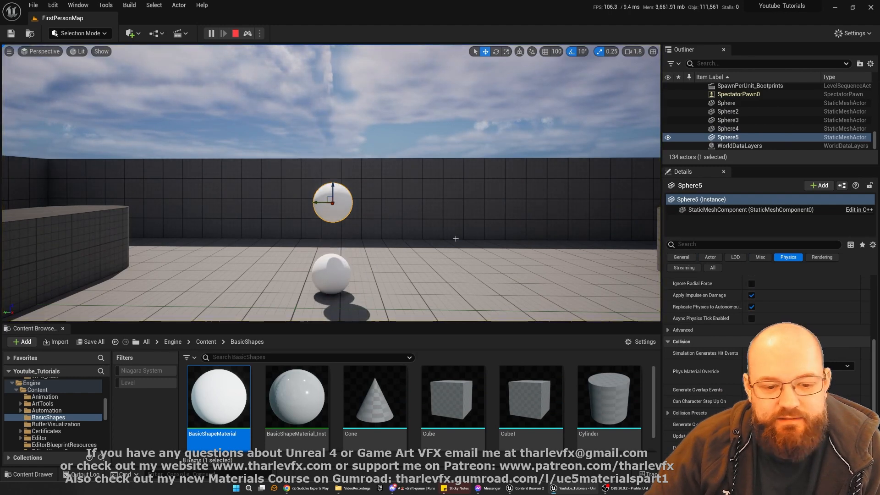
left_click(235, 33)
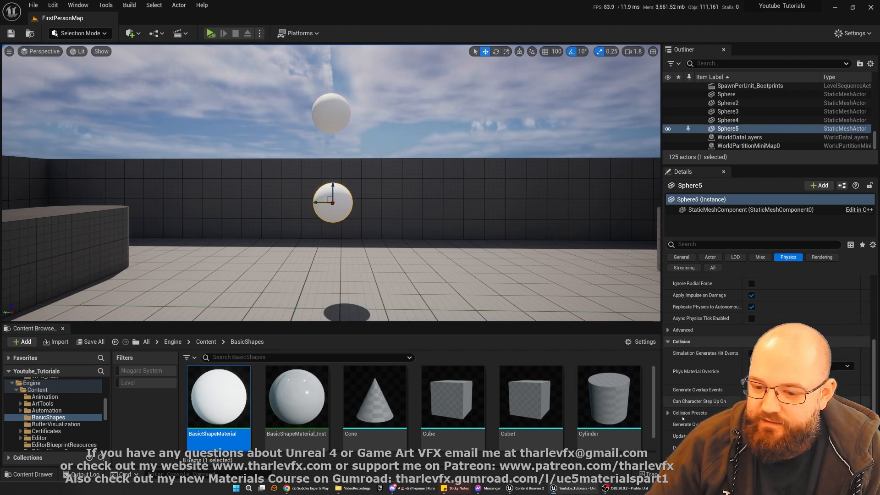
- Enable Generate Overlap Events in the lower sphere's collision settings
scroll(710, 404, "down", 1)
left_click(710, 398)
scroll(710, 397, "down", 5)
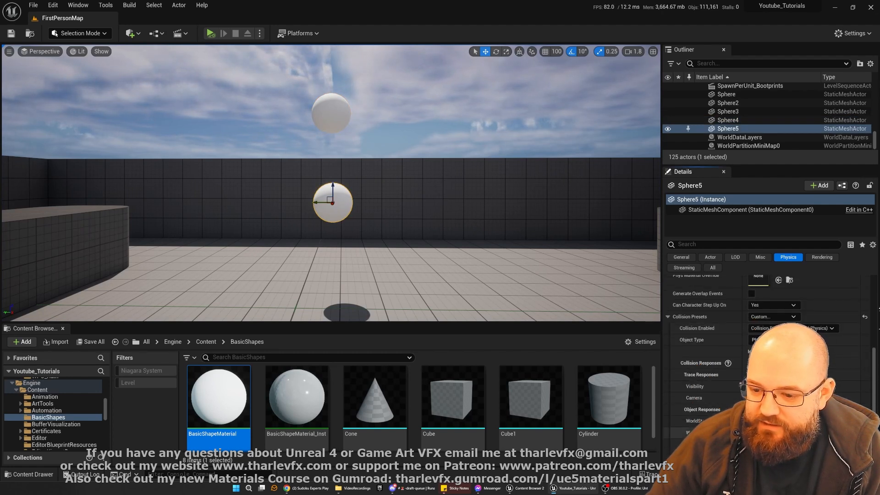
scroll(715, 325, "up", 2)
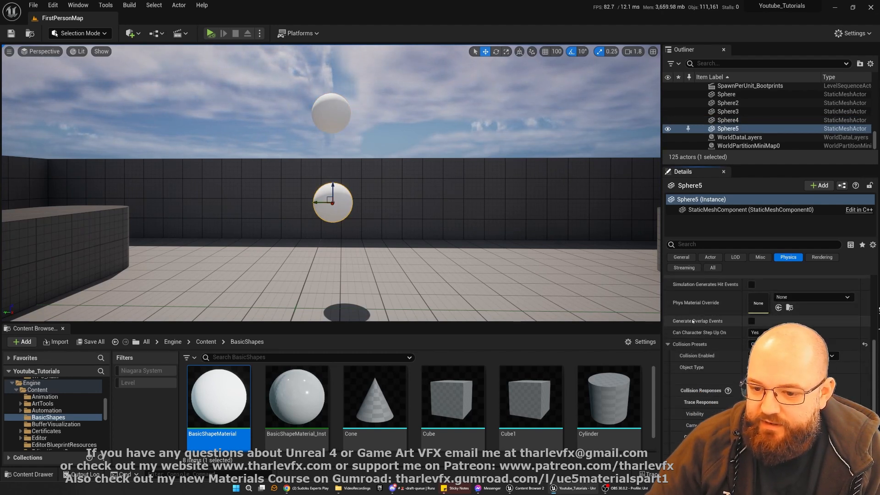
left_click(752, 321)
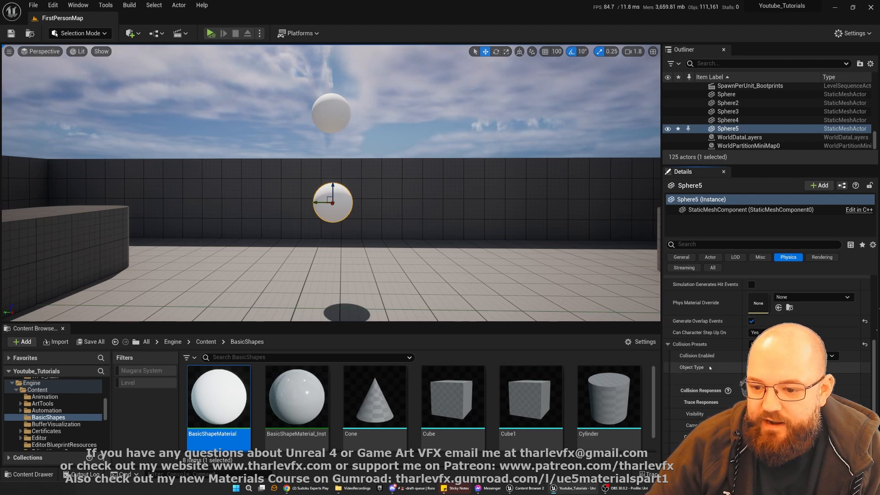
- Simulate the upper sphere's fall through the lower sphere twice with overlap events enabled
left_click(211, 33)
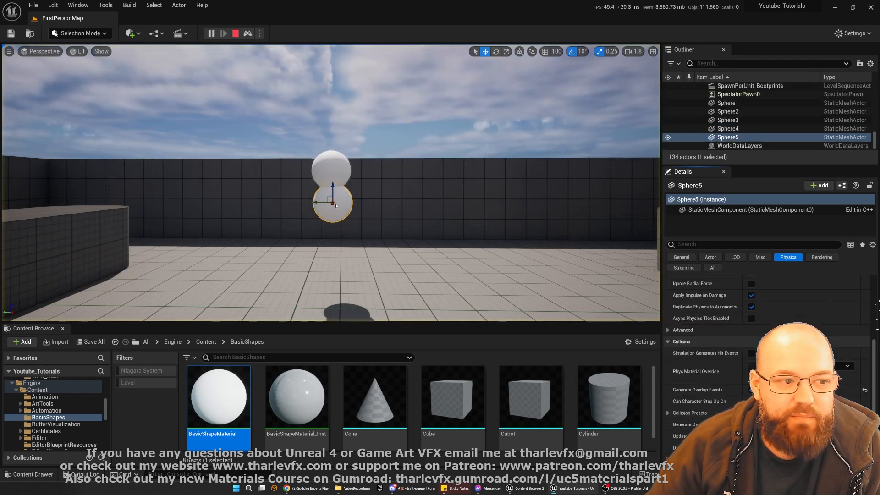
key("Escape")
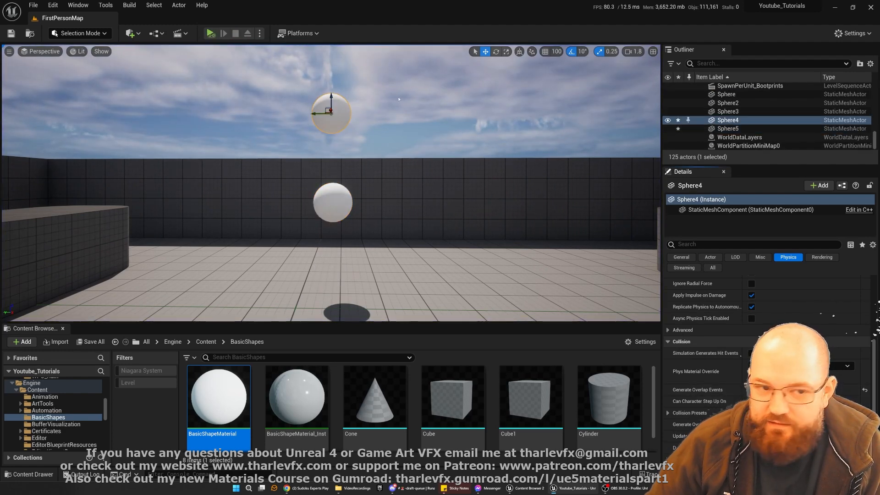
left_click(210, 33)
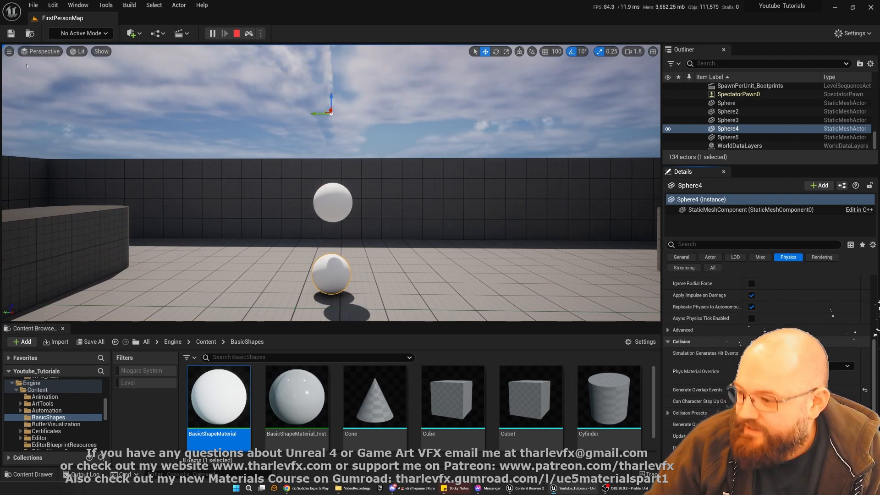
left_click(237, 33)
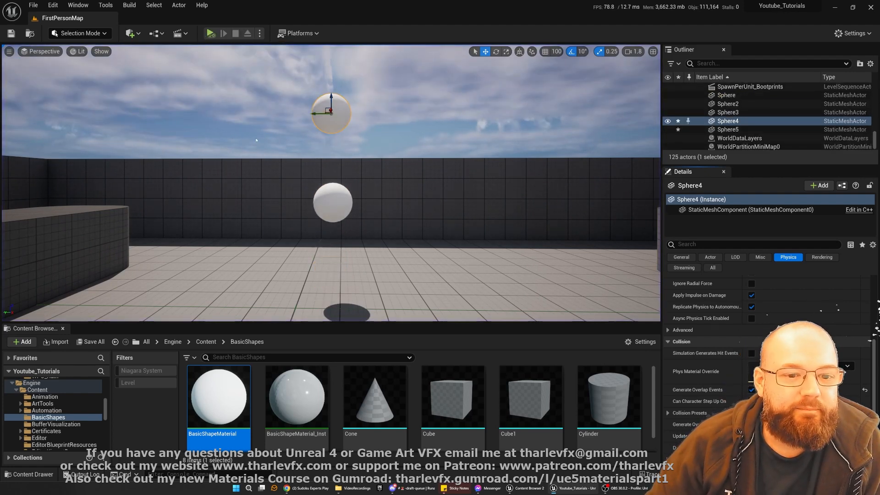
- Reopen the Level Blueprint and check the Print String node's advanced output options
left_click(180, 33)
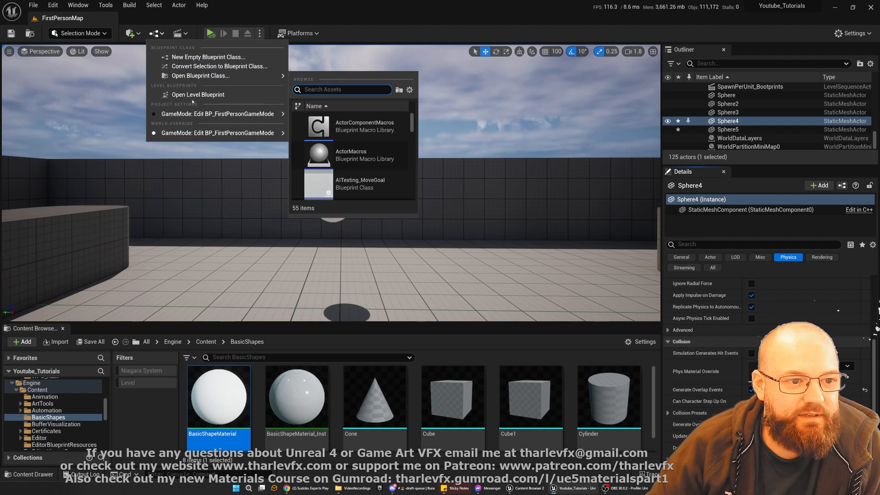
left_click(195, 95)
left_click(632, 229)
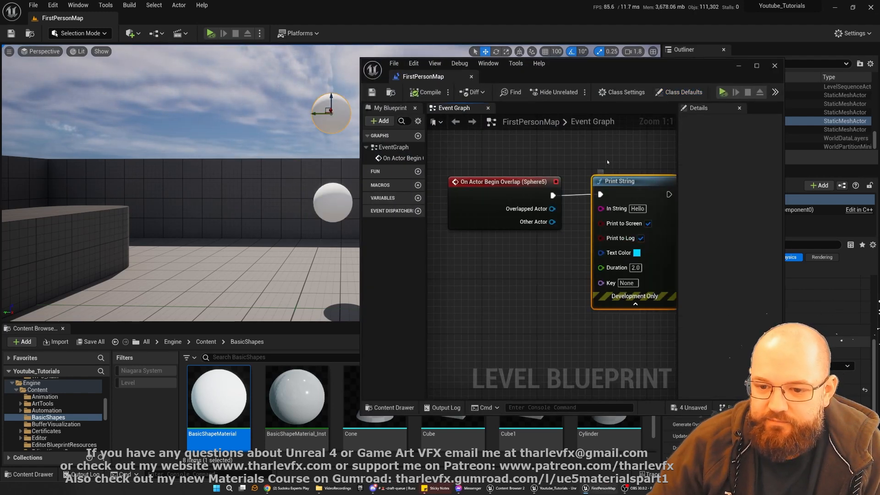
left_click(589, 153)
middle_click(436, 78)
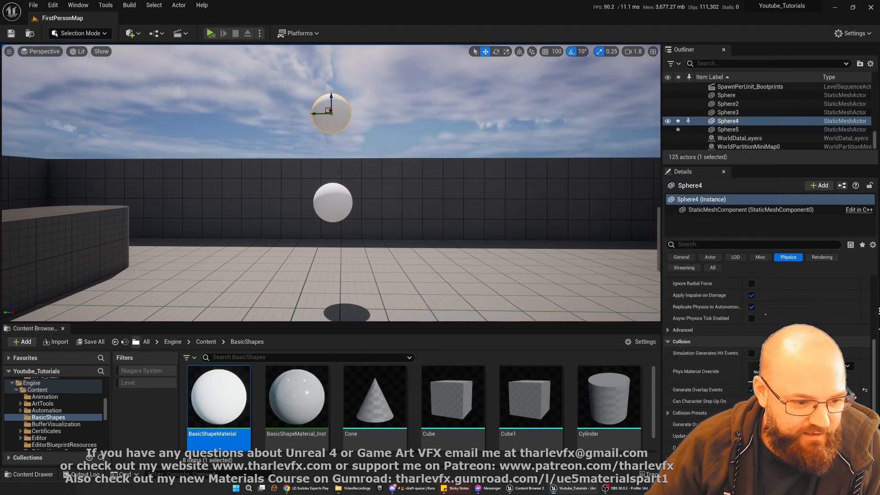
left_click(109, 5)
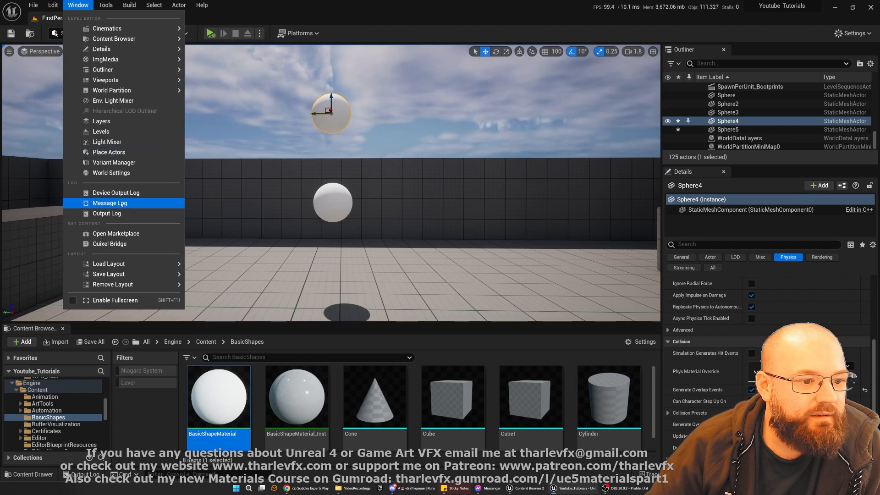
left_click(122, 205)
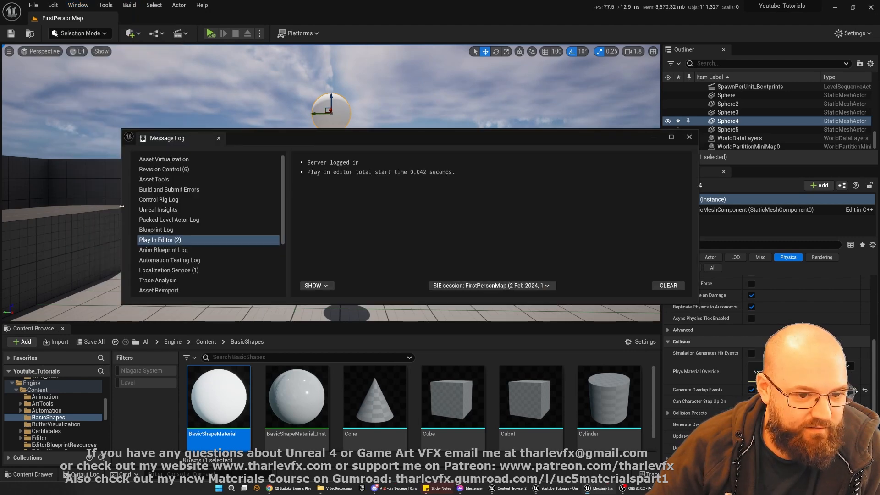
left_click(689, 136)
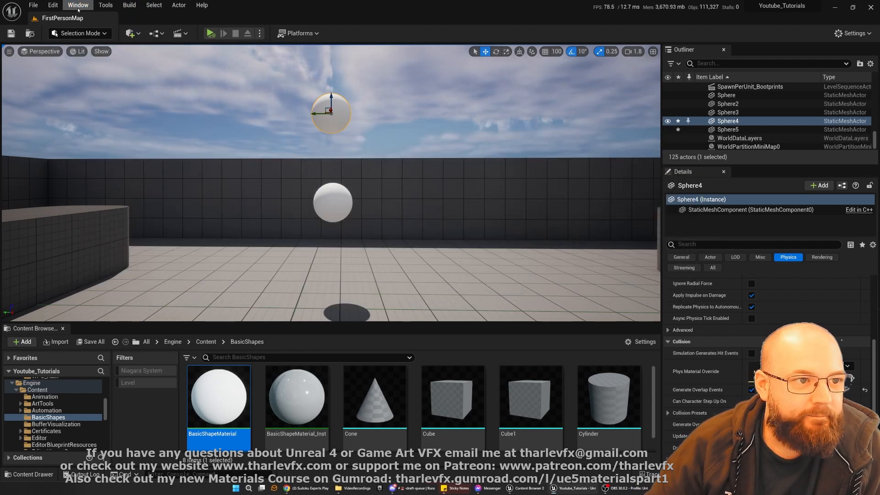
- Show the Output Log, simulate the fall, examine the overlap event's printed message, and close the log
left_click(78, 5)
left_click(110, 214)
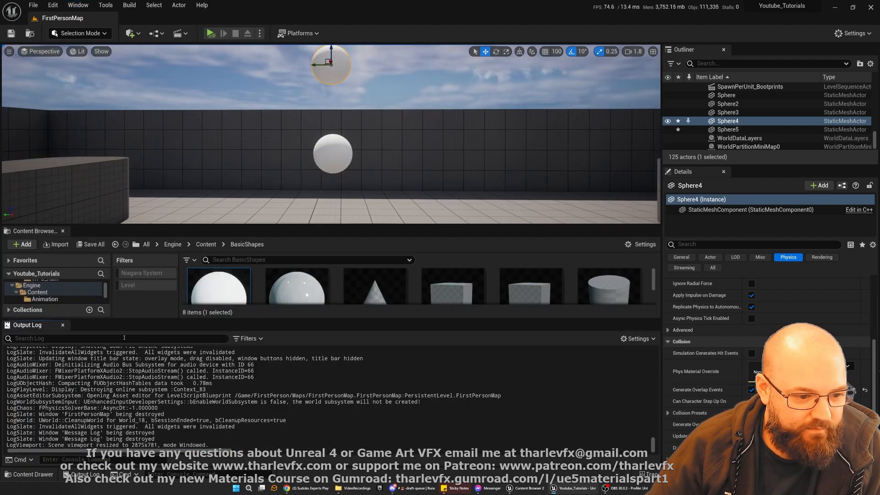
scroll(90, 415, "up", 5)
scroll(183, 418, "down", 5)
key("alt+p")
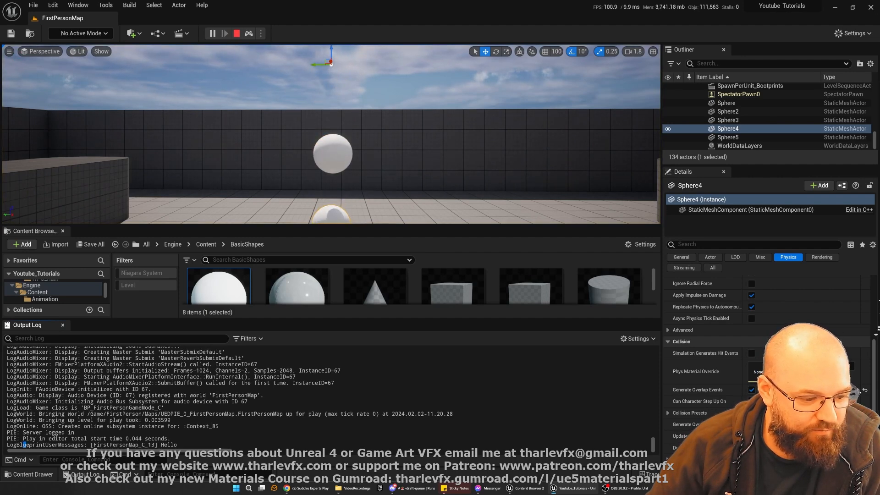
left_click(157, 445)
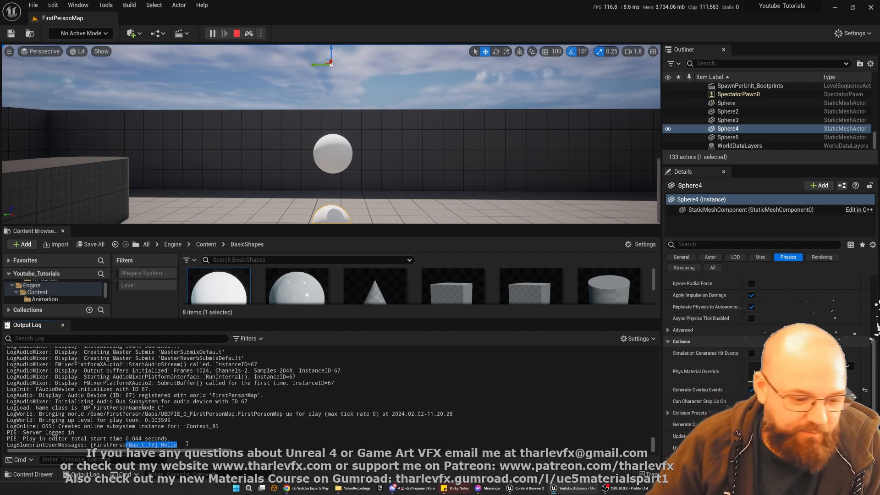
left_click(184, 442)
left_click(237, 33)
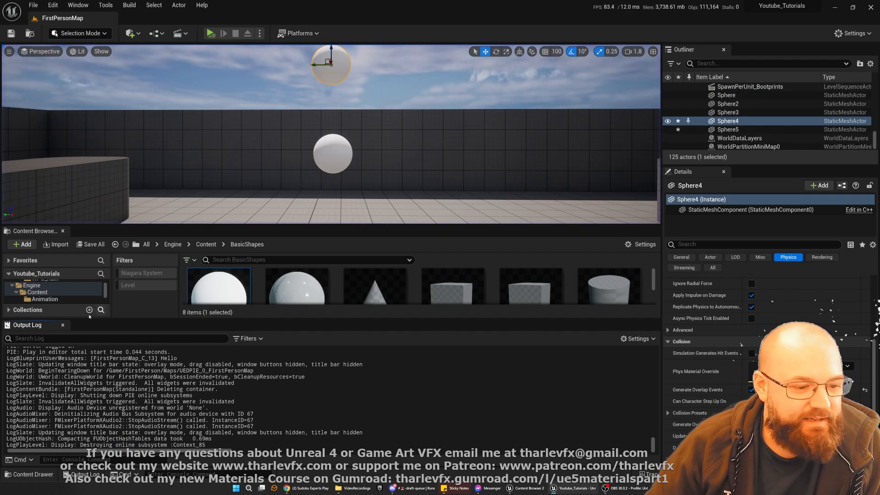
left_click(62, 325)
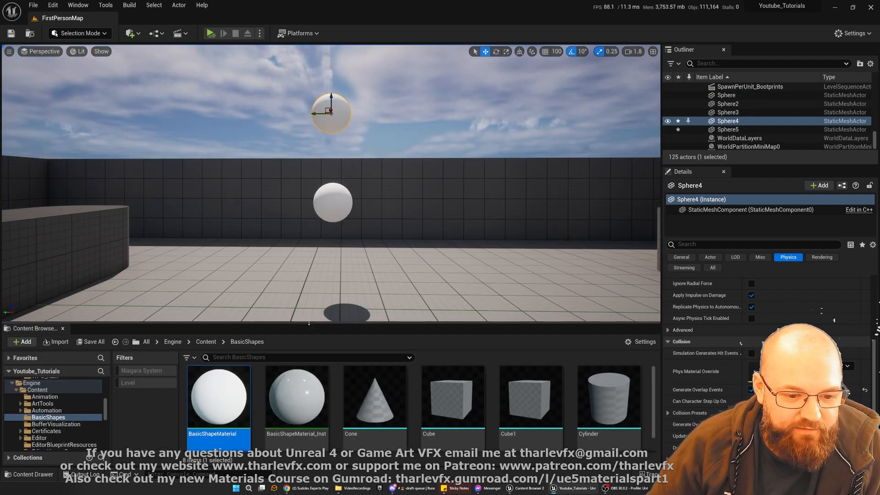
- Review the lower sphere's overlap setting, collision preset and object responses
left_click(319, 199)
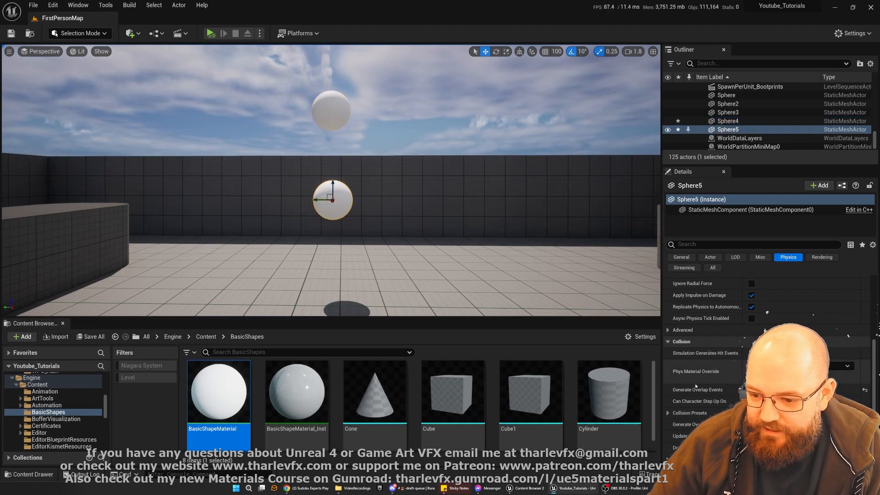
scroll(675, 415, "down", 4)
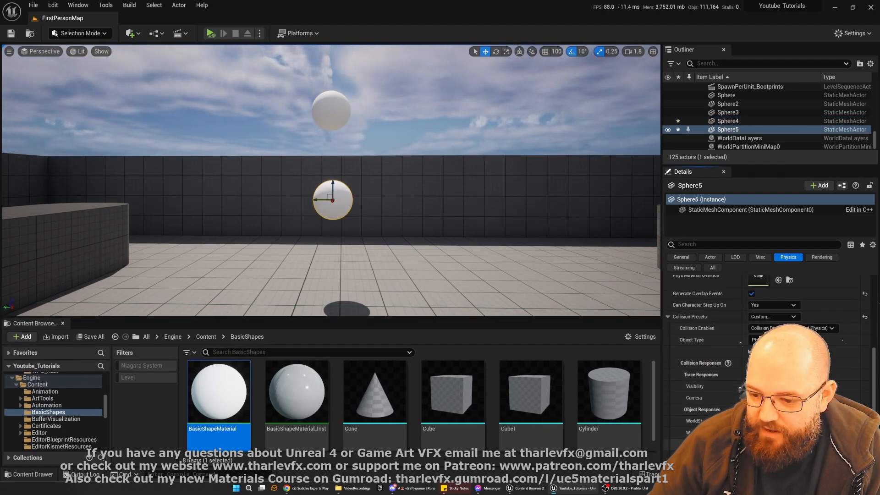
scroll(706, 367, "down", 1)
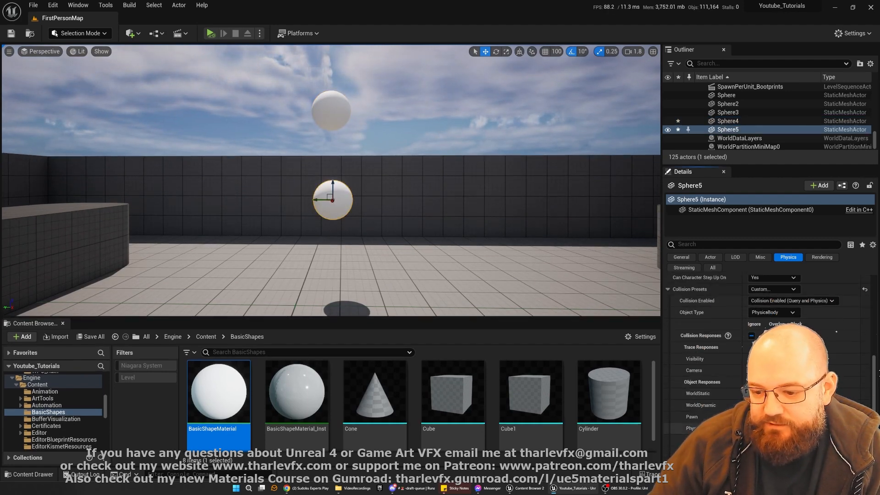
- Reopen the Level Blueprint, collapse the Print String node's advanced options and close the blueprint
left_click(331, 119)
left_click(156, 34)
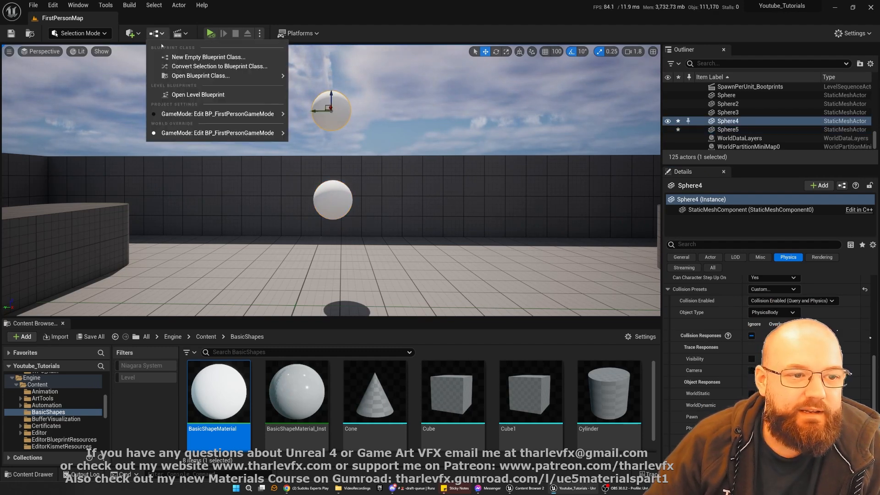
left_click(193, 94)
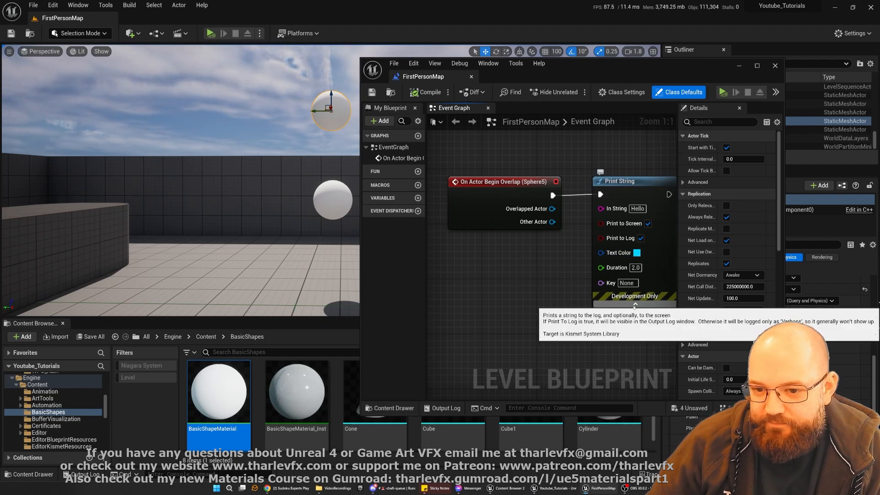
left_click(636, 304)
right_click_drag(565, 161, 560, 159)
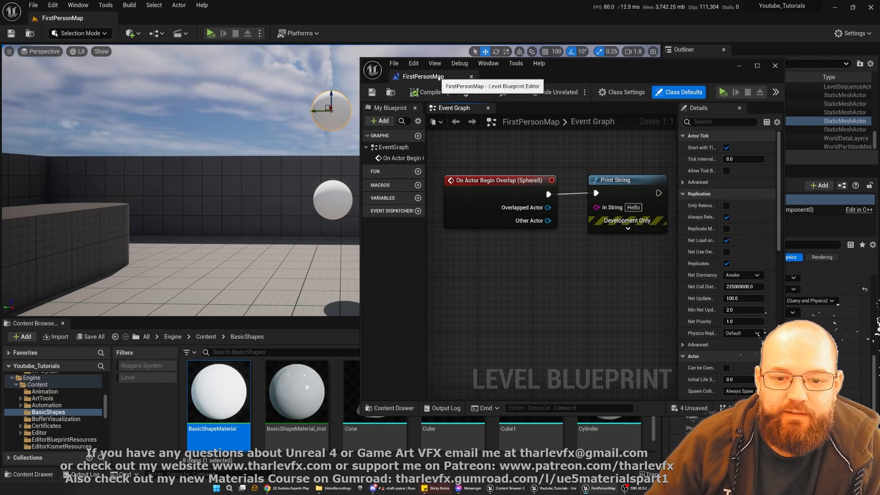
left_click(472, 77)
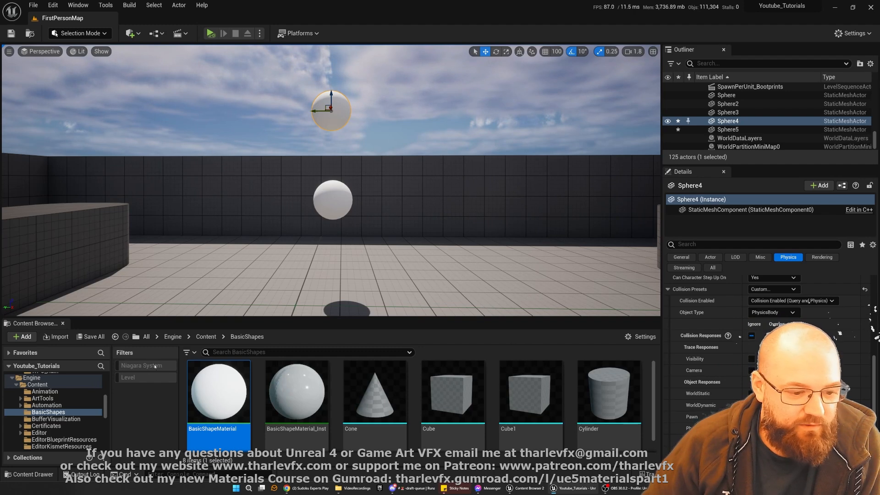
scroll(738, 284, "up", 6)
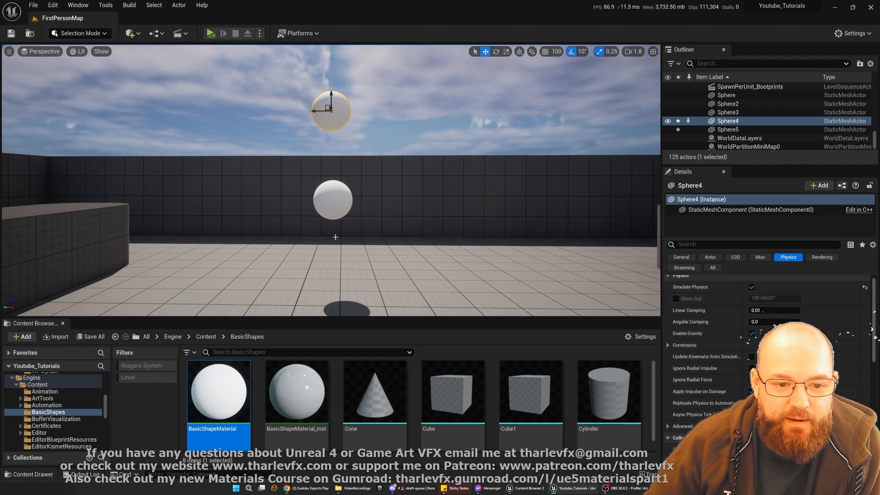
left_click(332, 207)
left_click(325, 112)
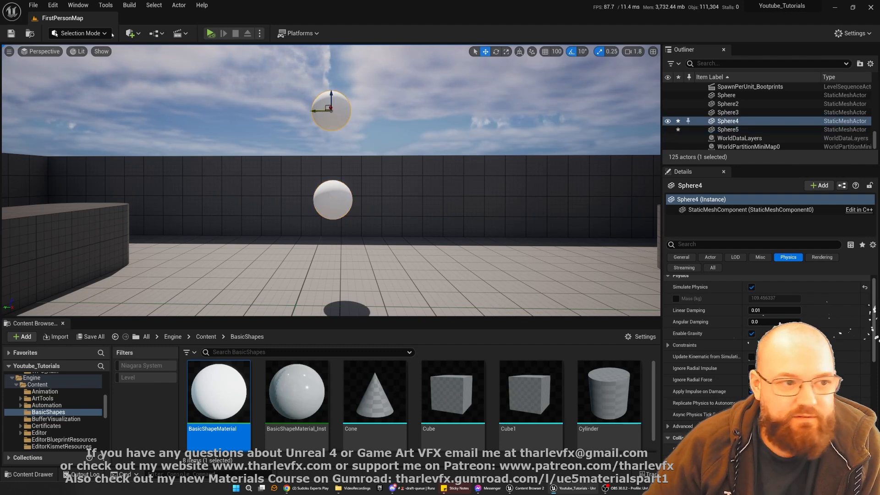
- Add a new basic sphere to the level beside the lower sphere
left_click(140, 33)
mouse_move(160, 135)
left_click(230, 146)
left_click_drag(313, 181, 421, 197)
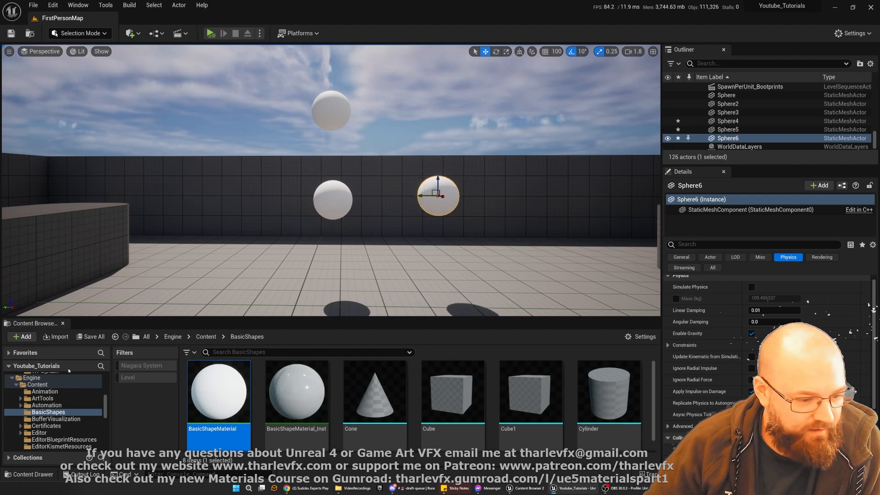
- Browse to the project's TutorialFiles/CollisionChannels content folder and find the existing fountain system
left_click(12, 377)
scroll(42, 433, "up", 5)
scroll(43, 433, "up", 1)
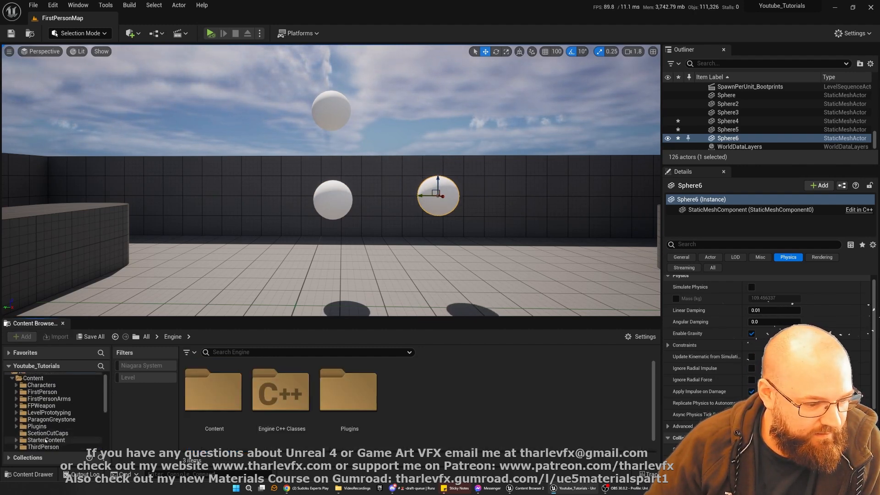
scroll(23, 424, "up", 1)
left_click_drag(33, 413, 29, 412)
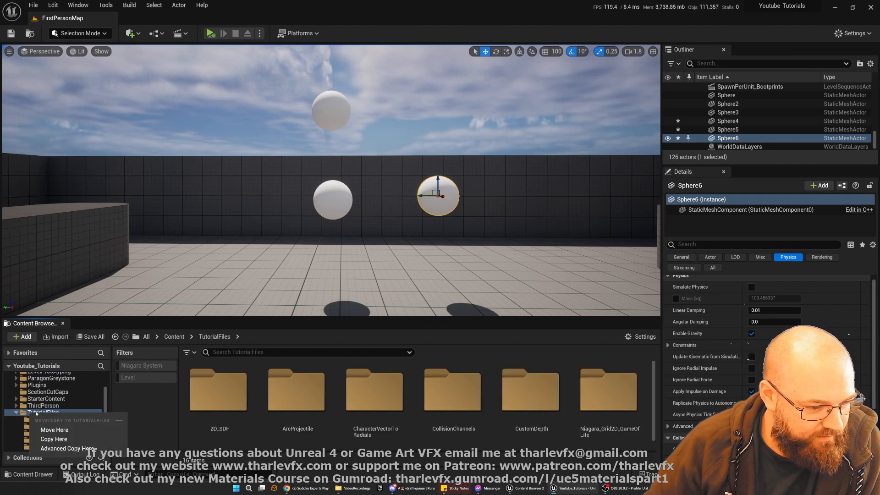
left_click(295, 392)
scroll(455, 402, "down", 1)
double_click(459, 402)
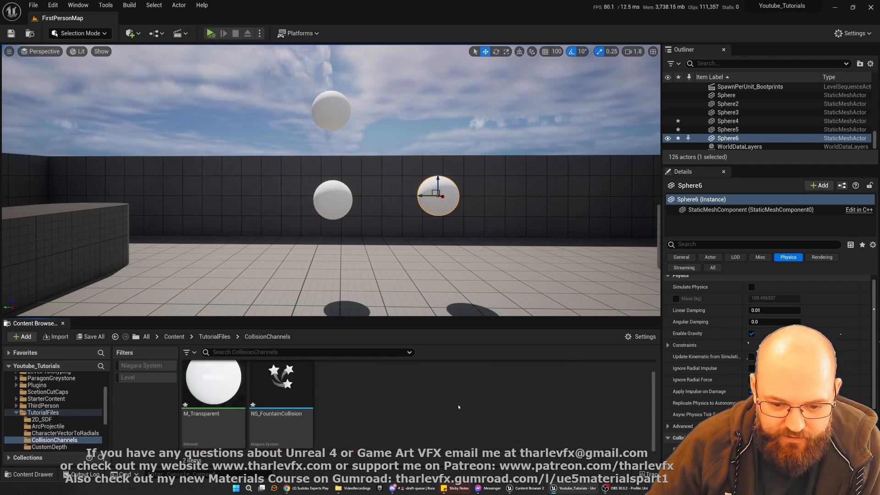
mouse_move(296, 395)
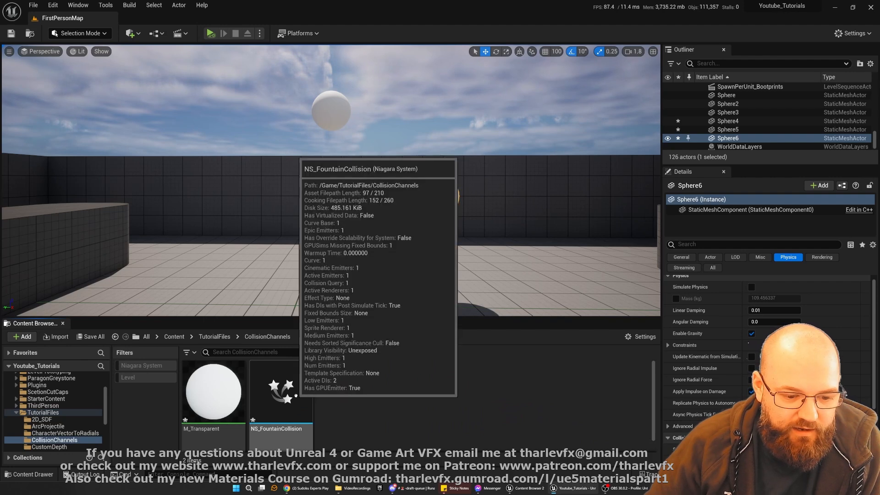
- Create a Niagara System in the CollisionChannels folder from selected emitters, adding the Fountain template
right_click(356, 403)
left_click(397, 211)
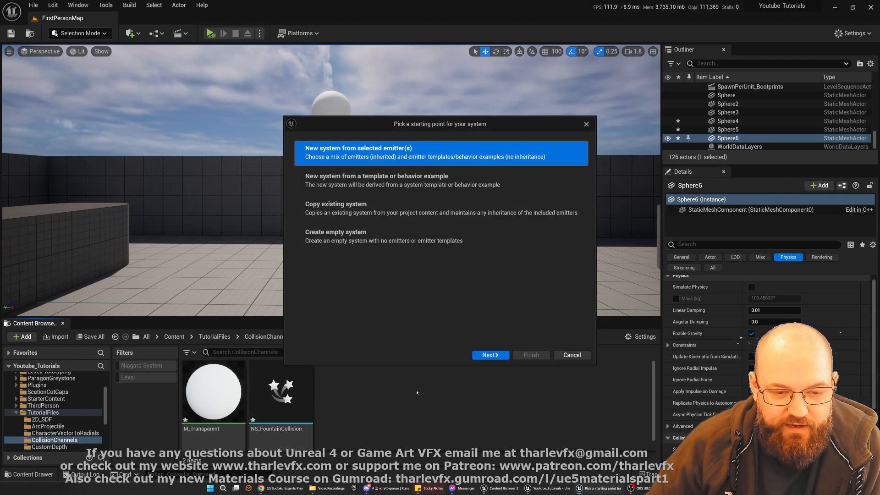
left_click(490, 355)
scroll(374, 275, "down", 1)
scroll(374, 282, "down", 2)
left_click(381, 279)
left_click(576, 340)
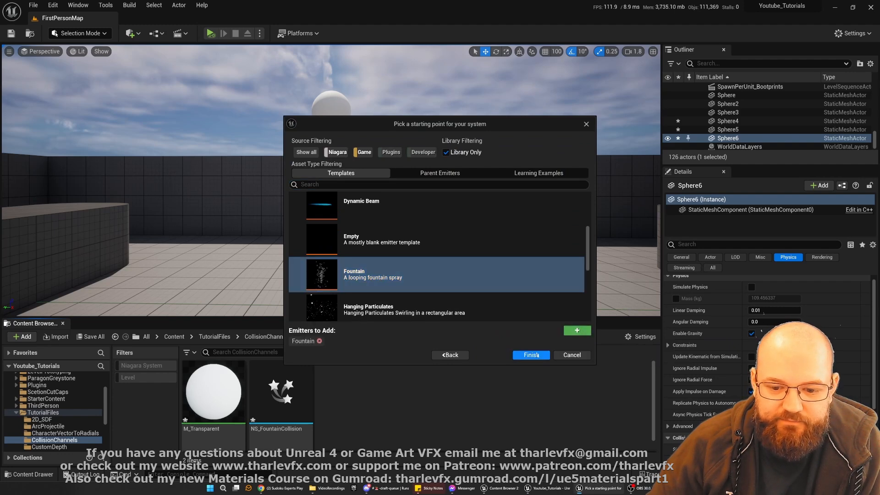
left_click(531, 355)
- Name the new Niagara System Class_Fountain
type("C")
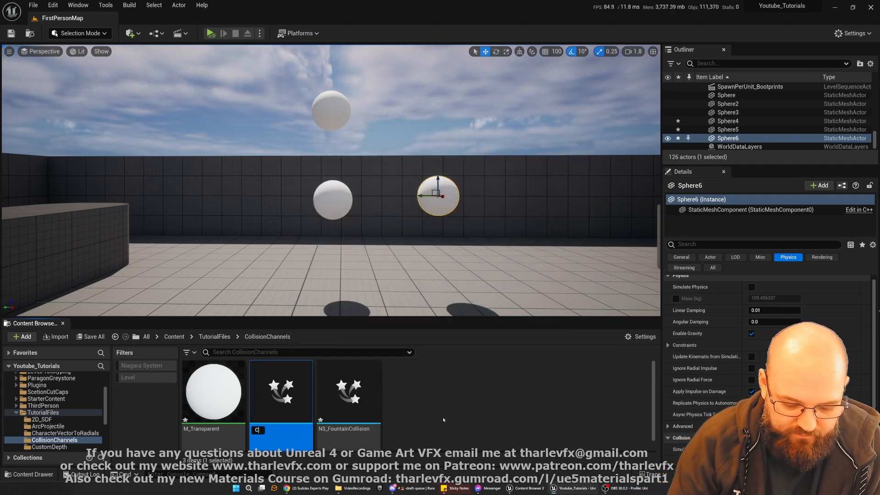
type("lass_Founta")
key("BackSpace")
type("tain")
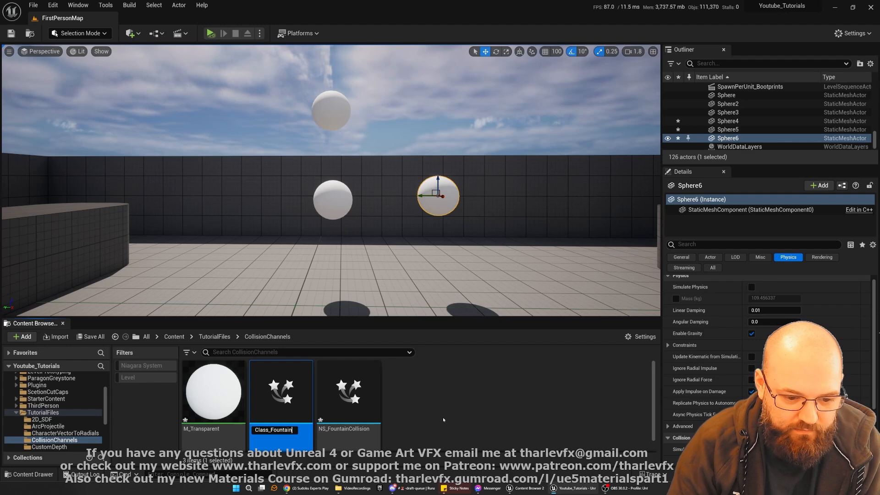
key("Return")
- Place Class_Fountain in the level above the newly added sphere and adjust its position
left_click_drag(444, 233, 442, 88)
right_click_drag(454, 179, 399, 180)
key("d")
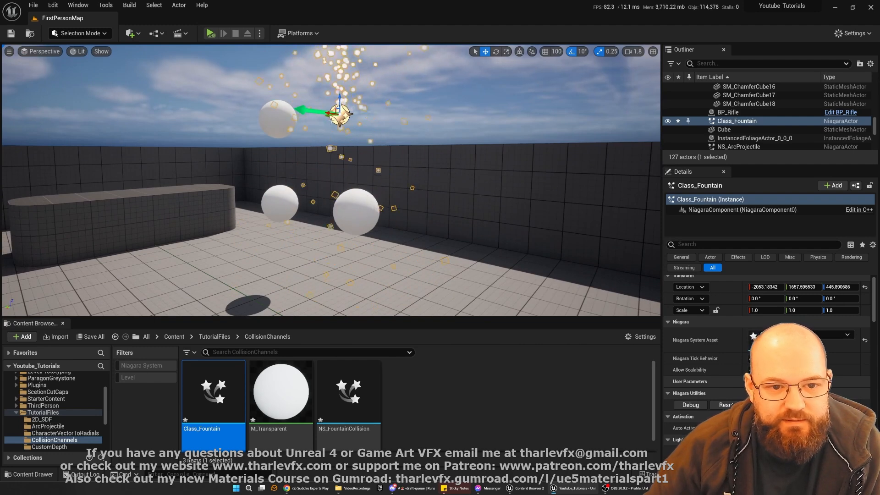
left_click_drag(330, 114, 343, 115)
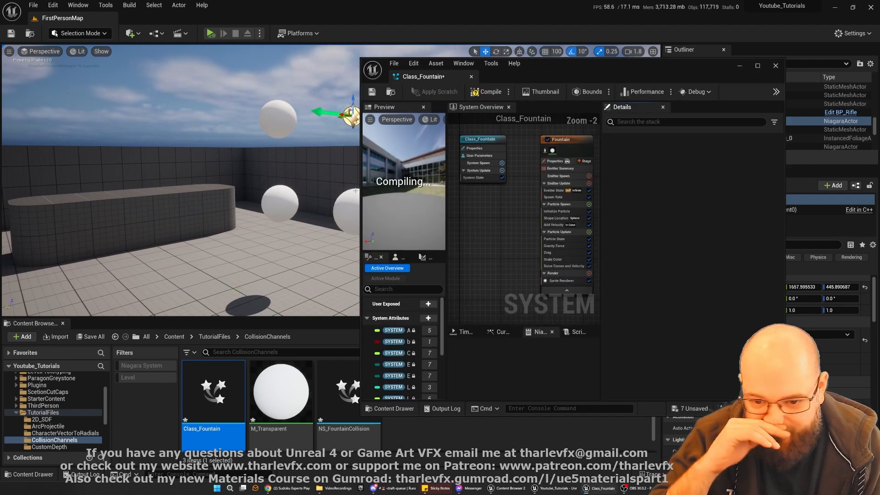
- Set the Cone Axis of Class_Fountain's Add Velocity module to 1, 0, 0
left_click_drag(544, 70, 626, 105)
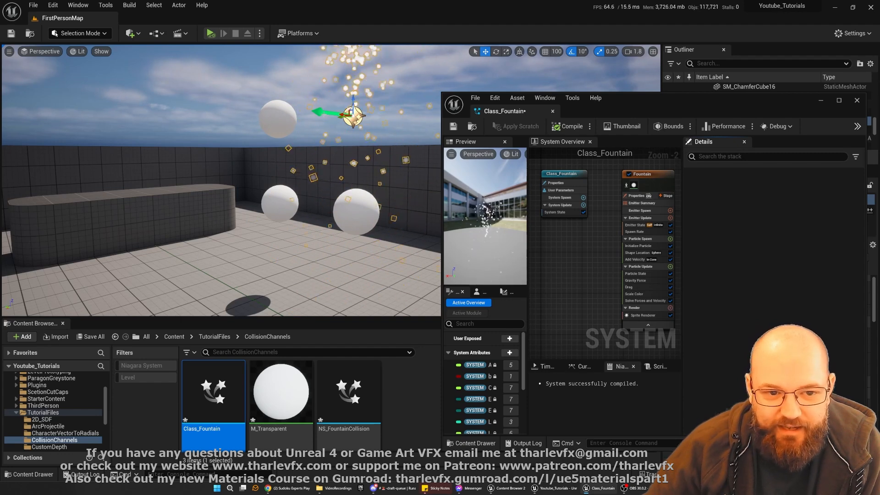
right_click_drag(672, 252, 645, 230)
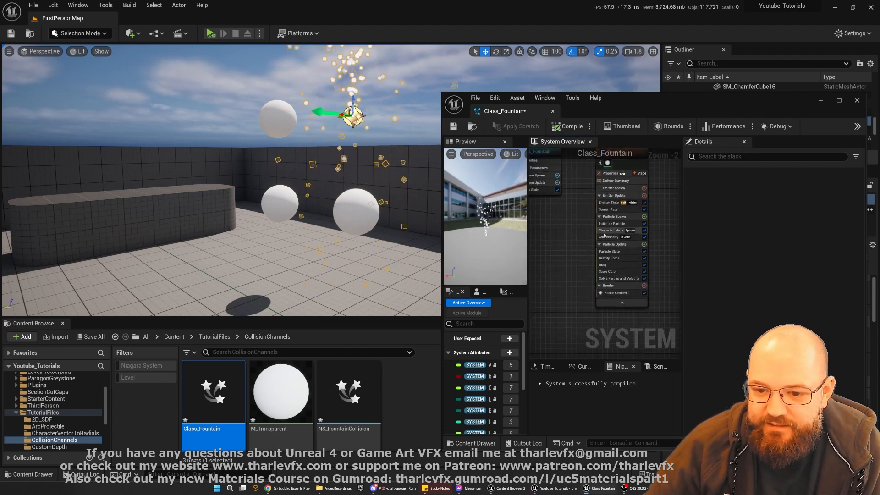
left_click(642, 236)
left_click(761, 287)
type("1")
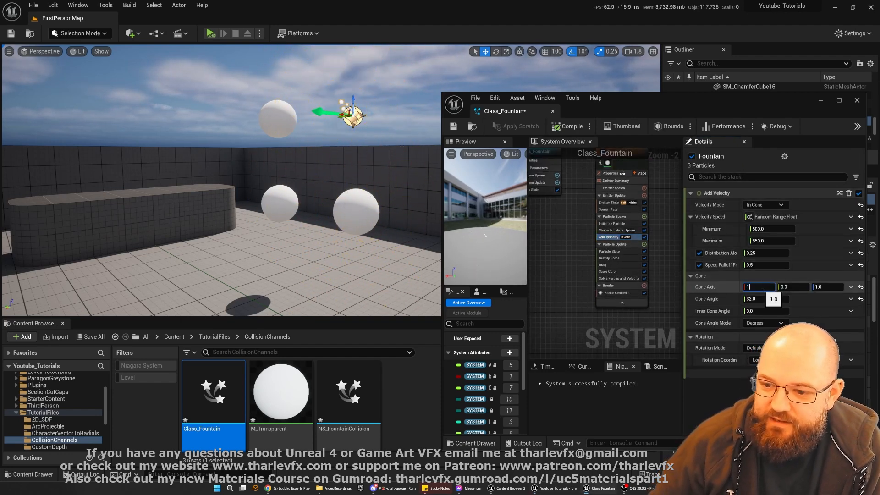
key("Return")
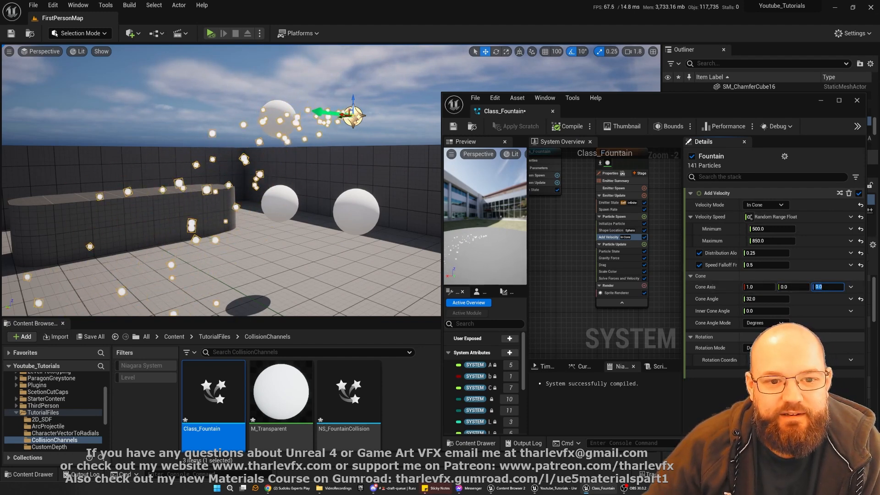
- Rotate the placed fountain to spray downward onto the sphere, and set its velocity speed range to minimum 50 and maximum 150
left_click_drag(335, 115, 355, 127)
key("w")
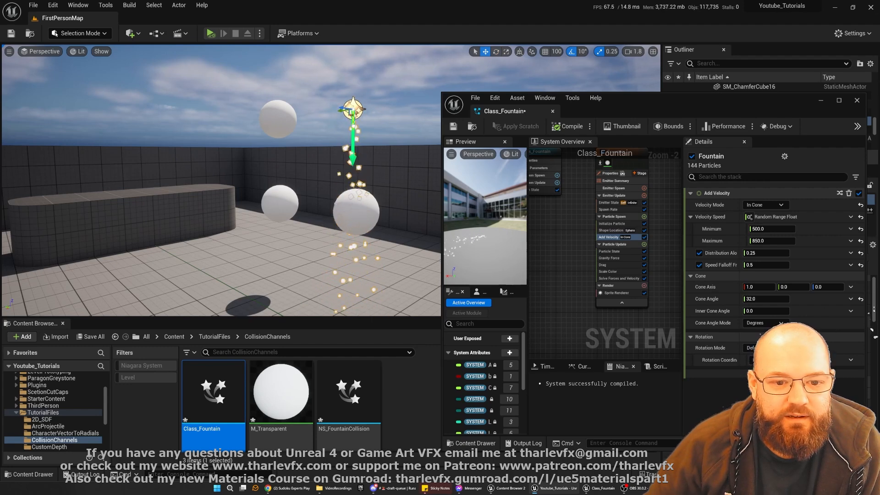
left_click(775, 228)
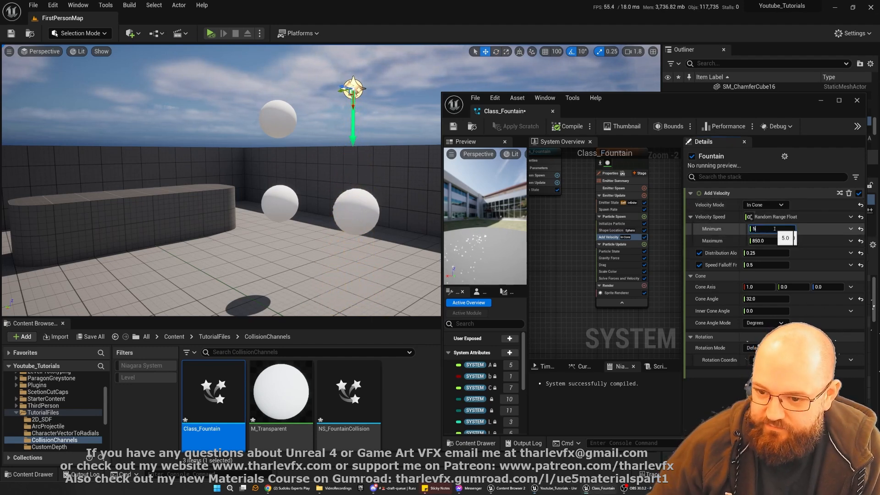
key("Return")
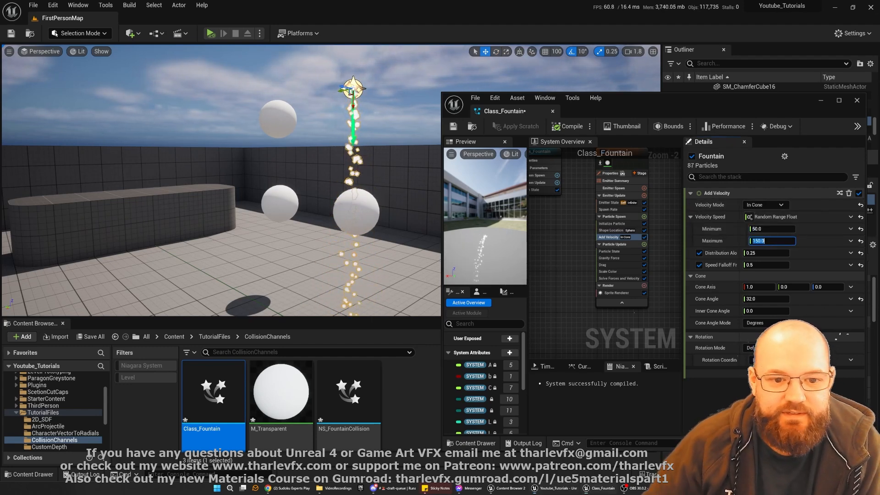
- Add a Collision module to the Fountain emitter's Particle Update stage and review its friction, rest and ray trace settings
right_click_drag(330, 156, 330, 156)
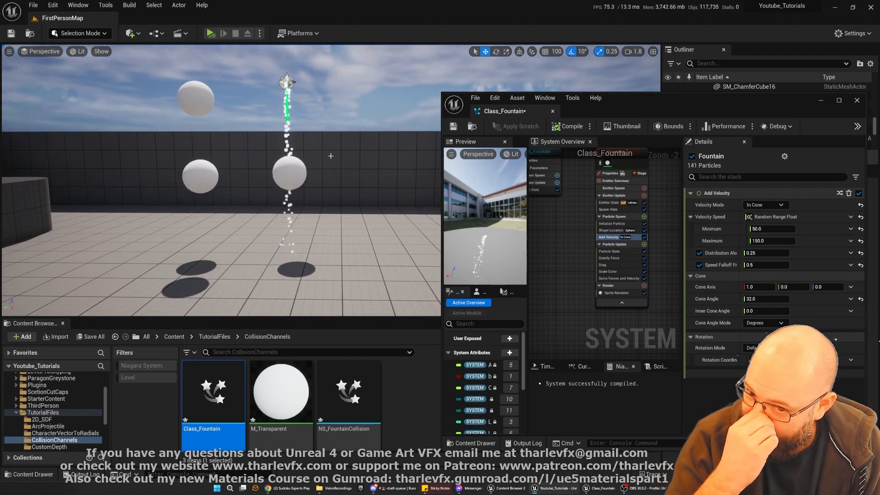
right_click_drag(331, 156, 330, 156)
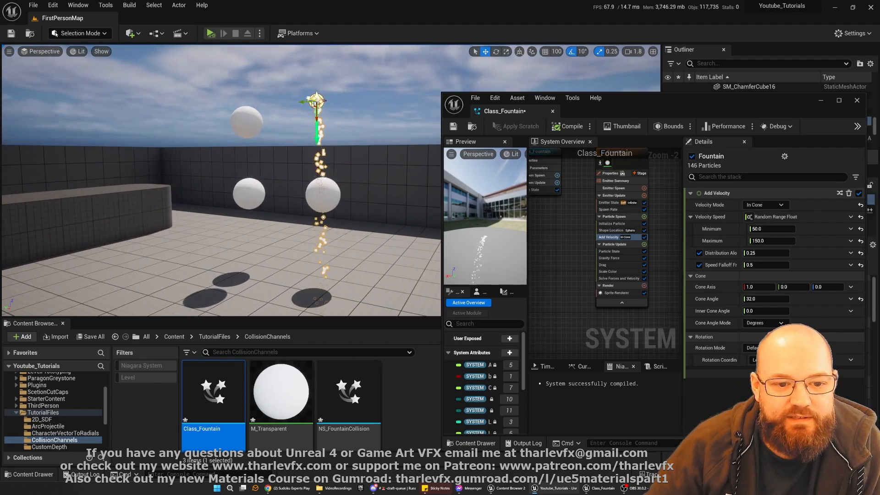
left_click(285, 158)
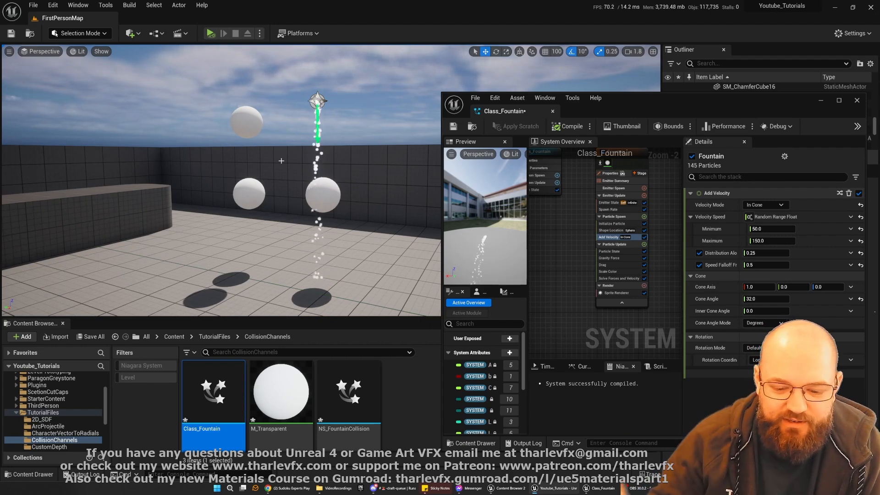
right_click_drag(285, 159, 325, 178)
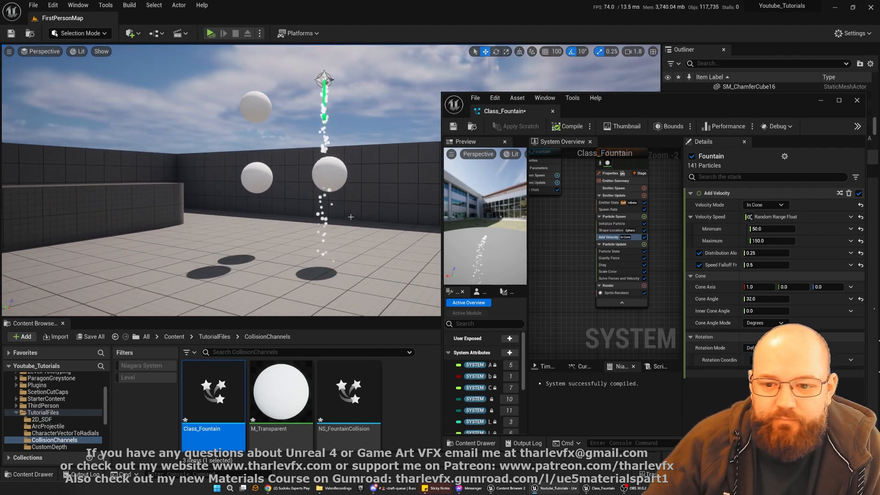
left_click(623, 244)
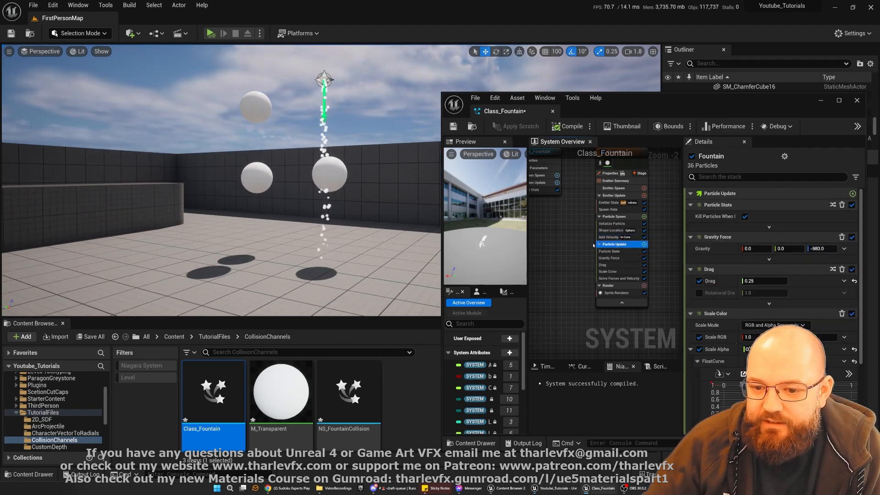
left_click(644, 245)
type("collision")
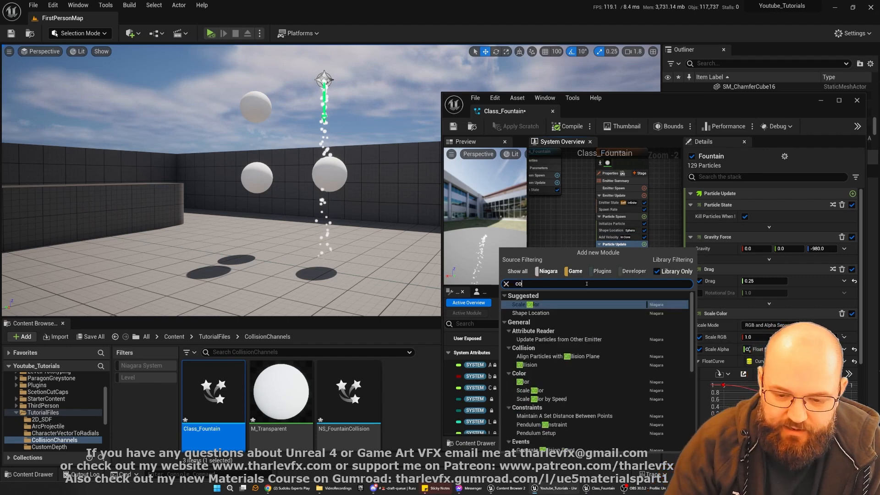
key("Return")
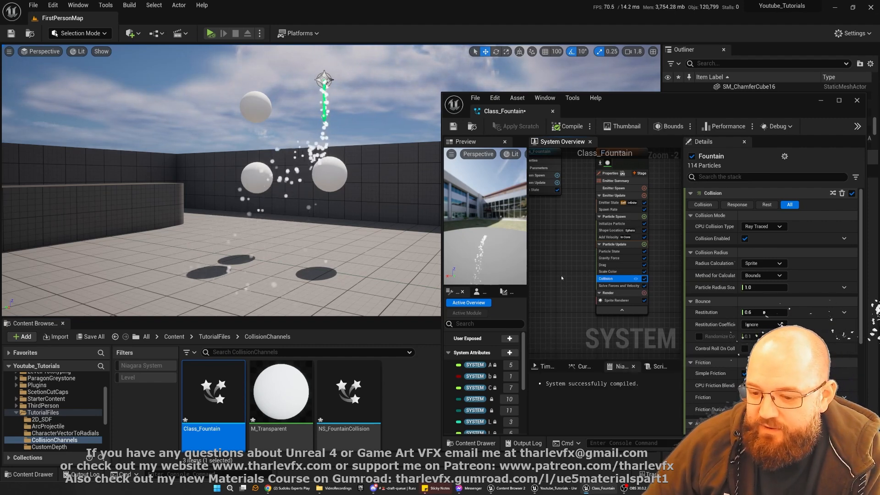
scroll(770, 275, "down", 5)
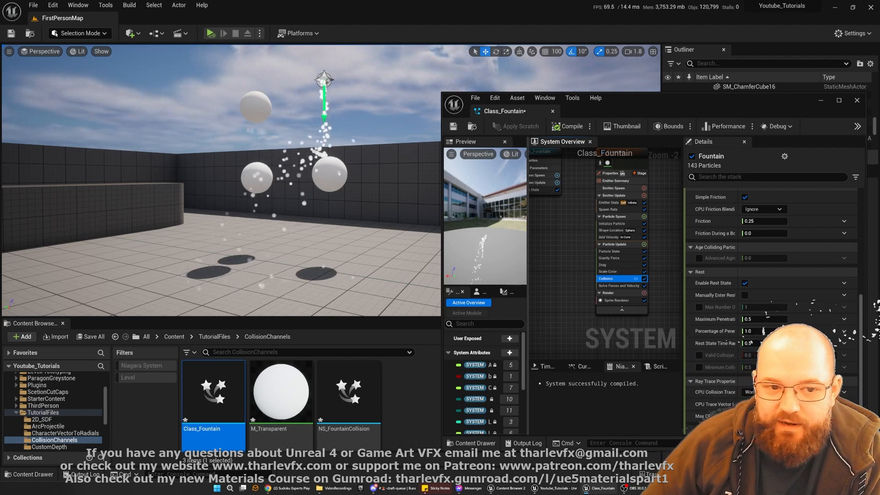
- Set the collision preset of the sphere below the fountain to Custom and expand its individual collision responses
left_click(325, 82)
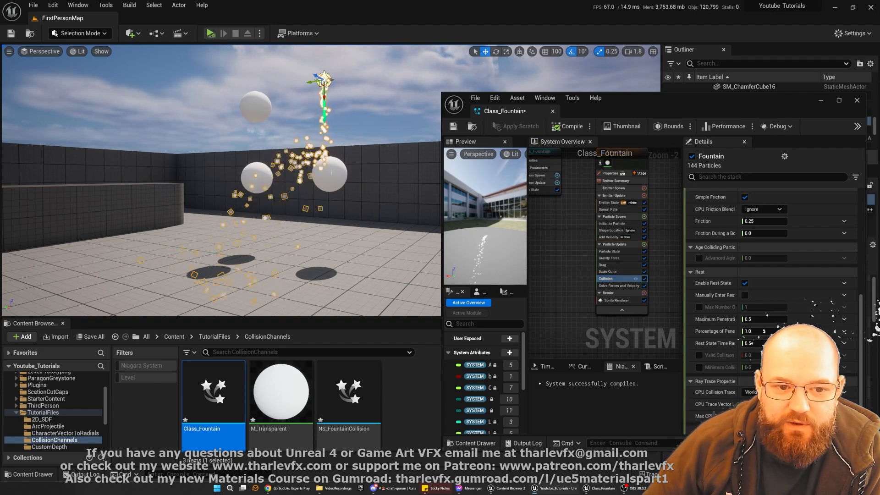
left_click(336, 188)
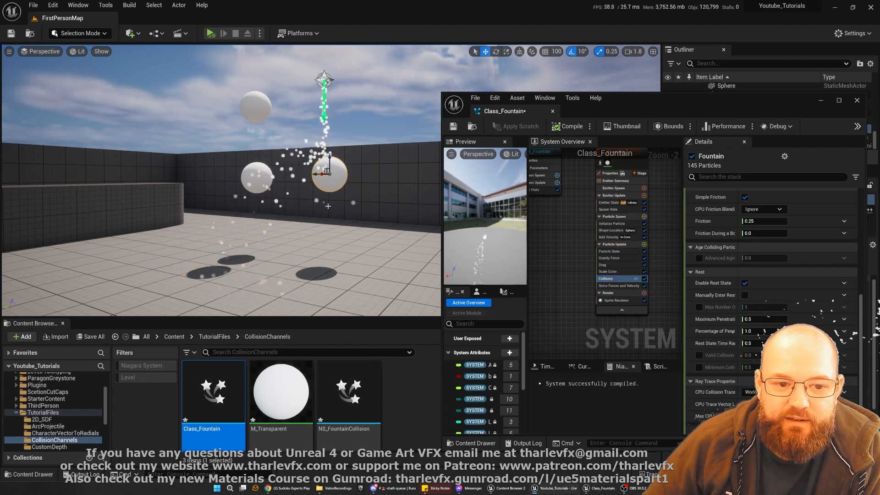
left_click(821, 100)
scroll(735, 367, "down", 4)
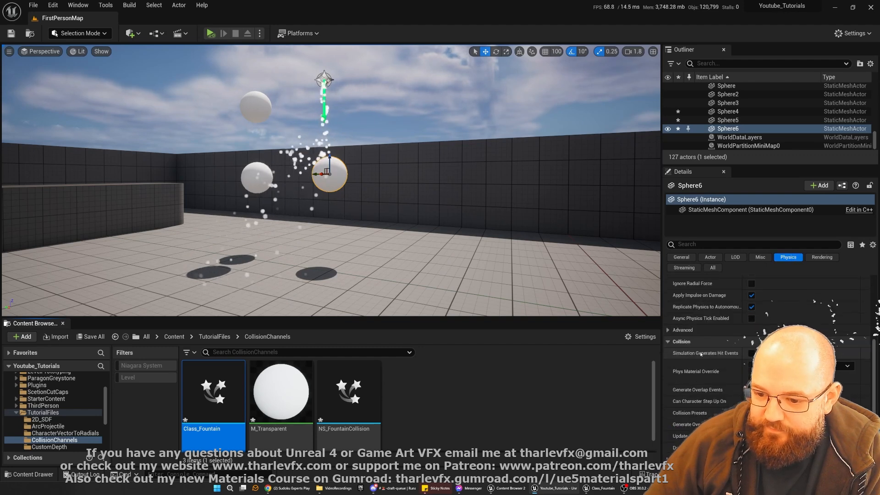
left_click(774, 413)
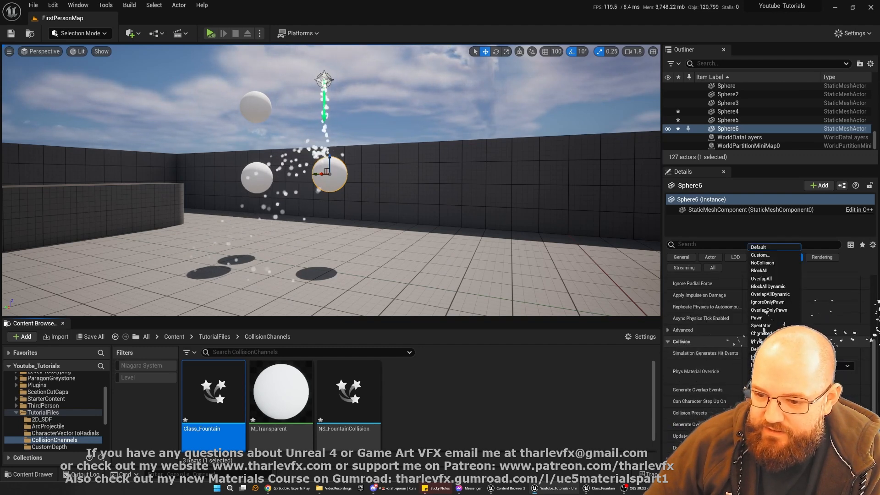
left_click(769, 258)
left_click(668, 413)
scroll(732, 373, "down", 7)
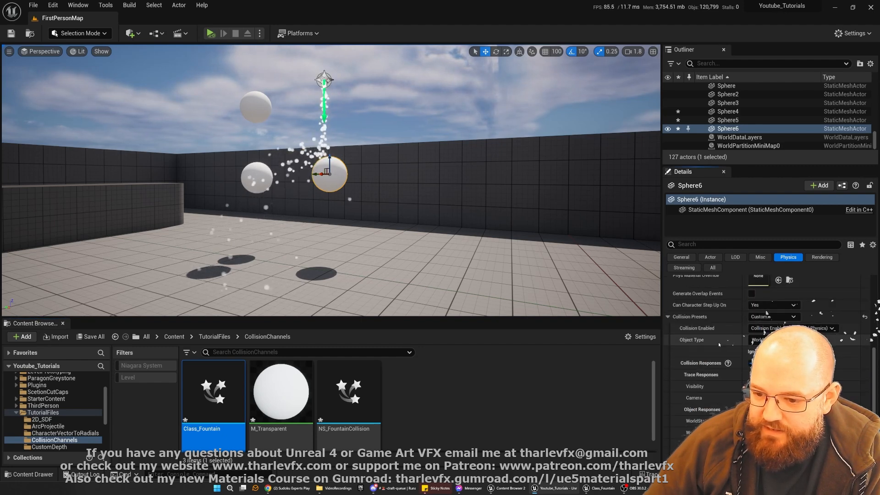
scroll(718, 345, "down", 3)
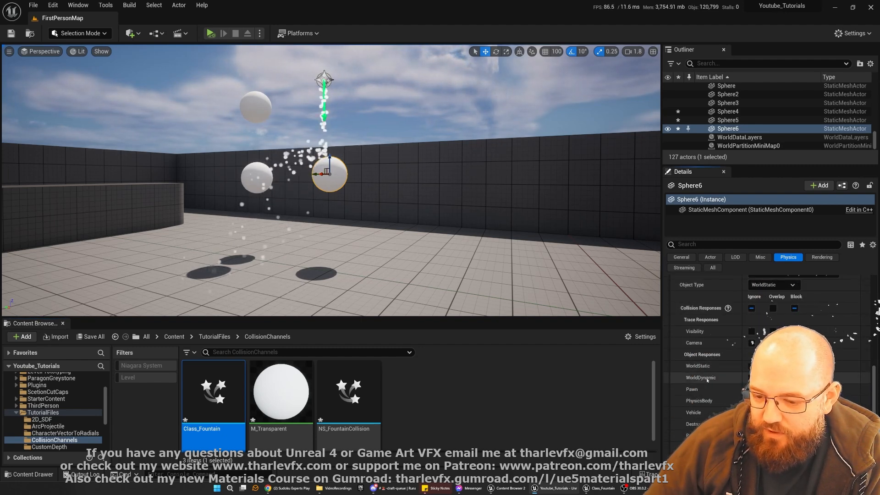
- Test the sphere's WorldDynamic collision response with Ignore and Overlap, and set it back to Block
left_click(751, 377)
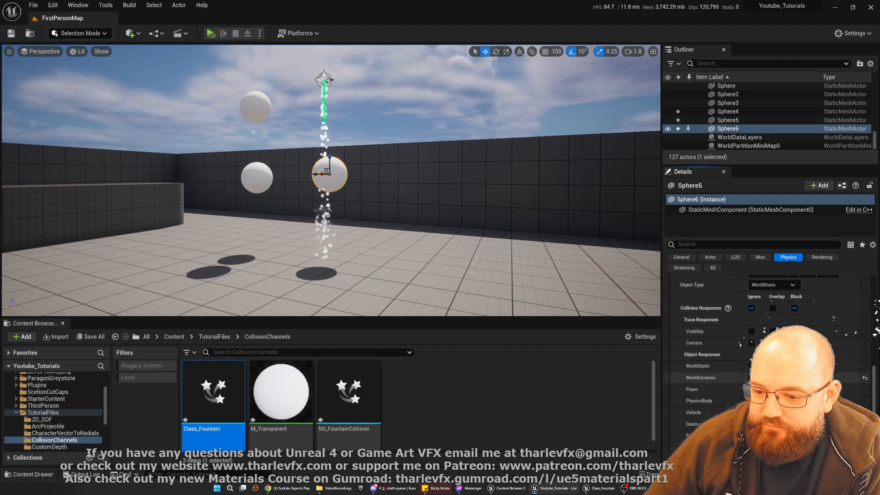
left_click(752, 377)
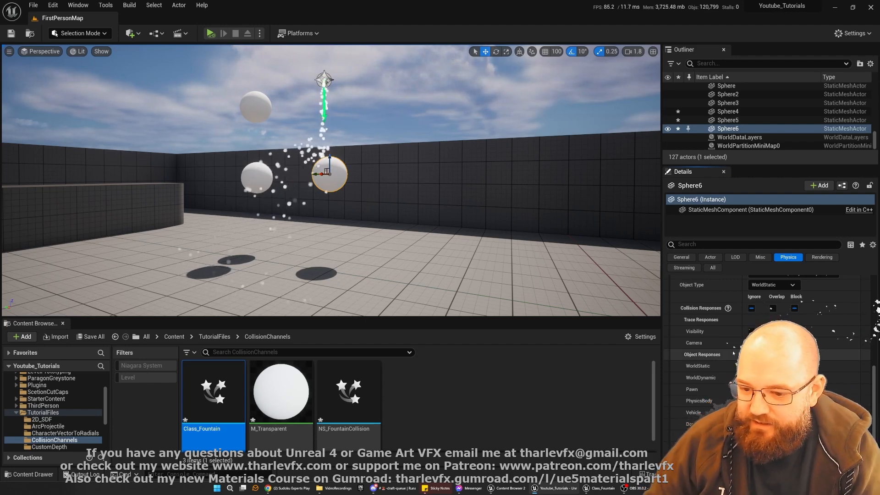
scroll(719, 377, "up", 8)
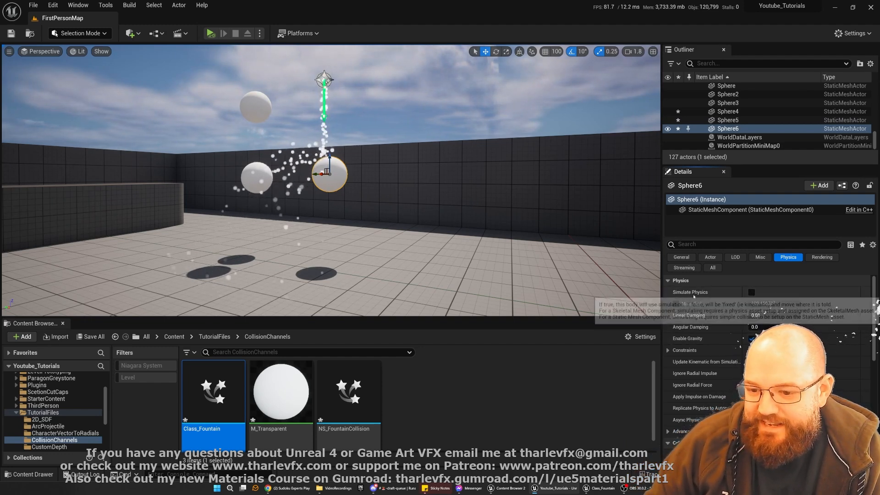
scroll(693, 306, "down", 5)
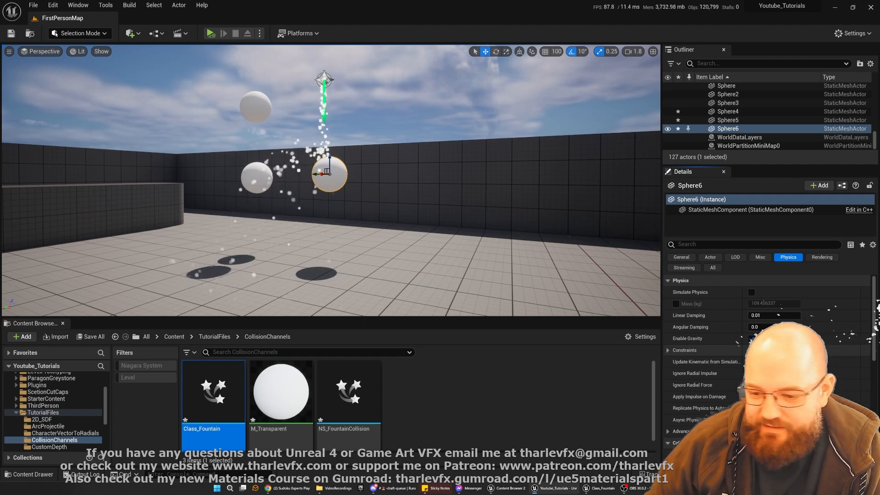
scroll(734, 352, "down", 4)
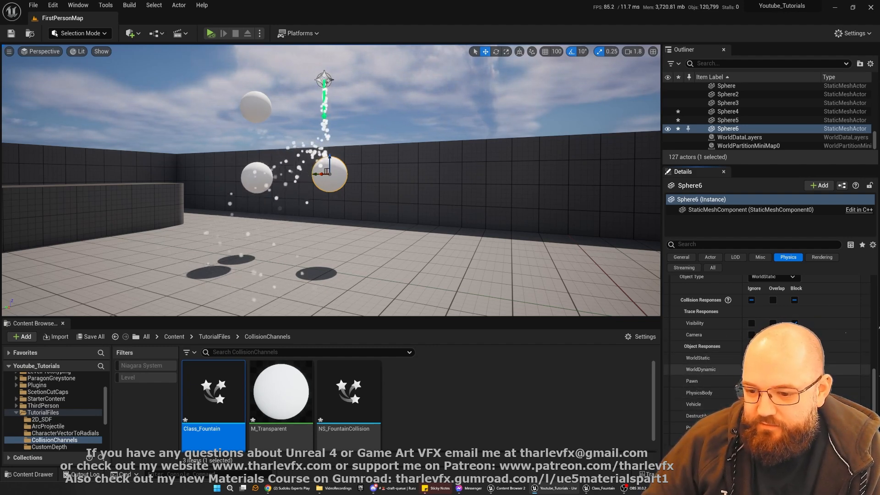
left_click(752, 370)
left_click(773, 370)
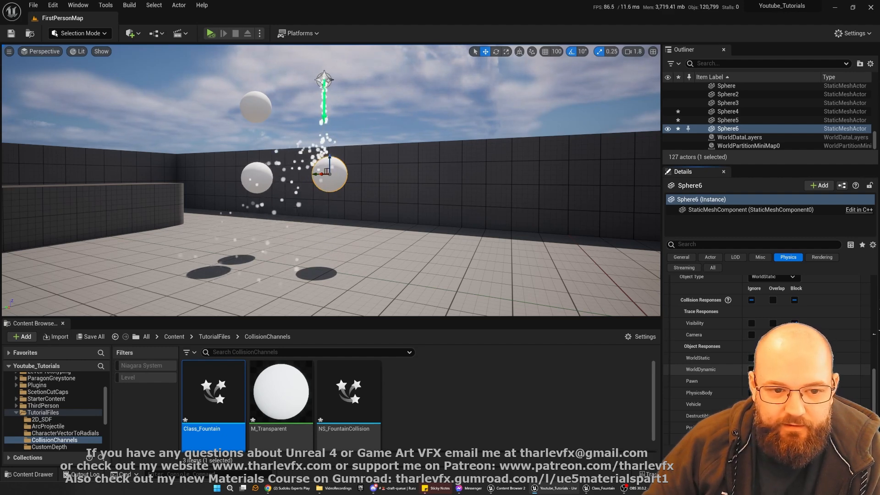
left_click(795, 370)
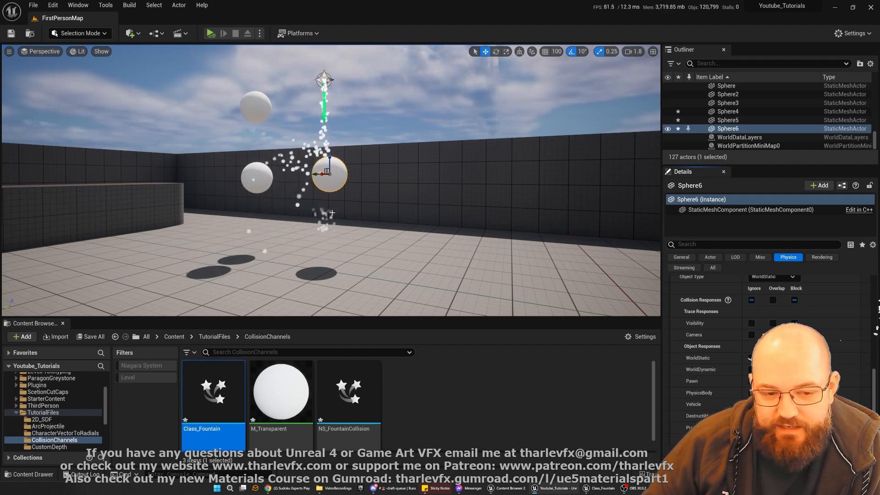
- Set the Sim Target of Class_Fountain's Fountain emitter to GPUCompute Sim
left_click(325, 80)
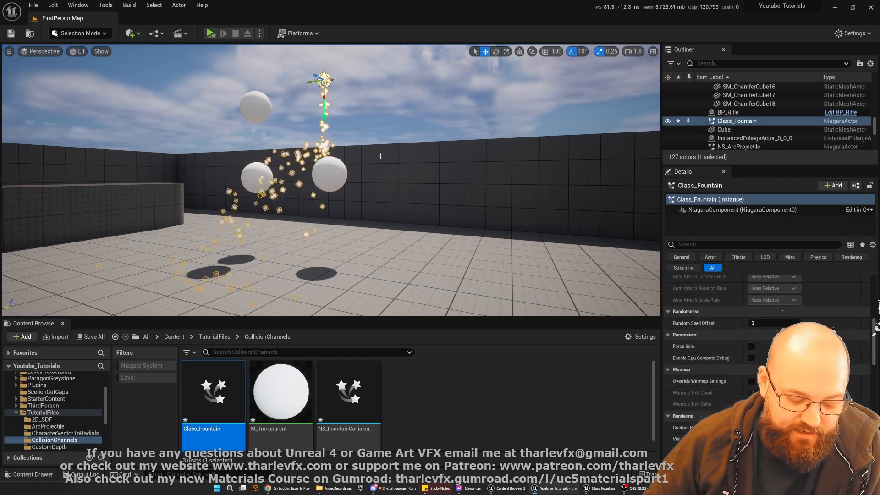
left_click(600, 488)
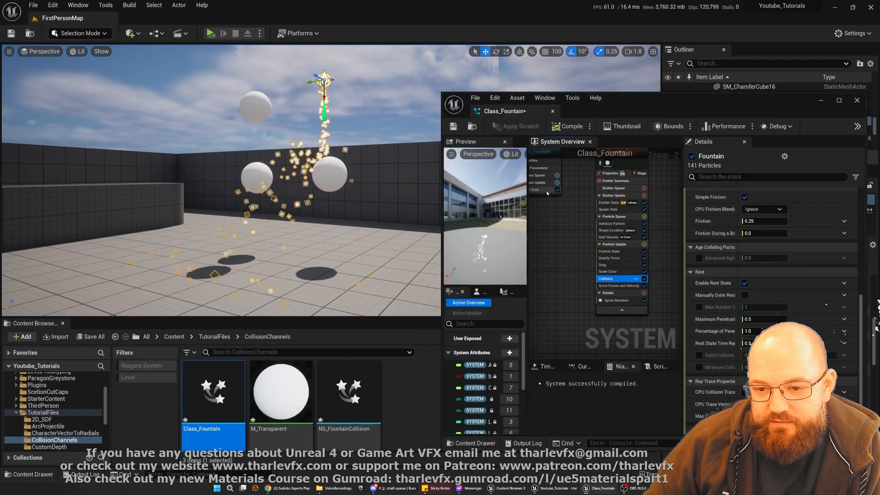
right_click_drag(556, 209, 556, 224)
right_click_drag(579, 253, 581, 249)
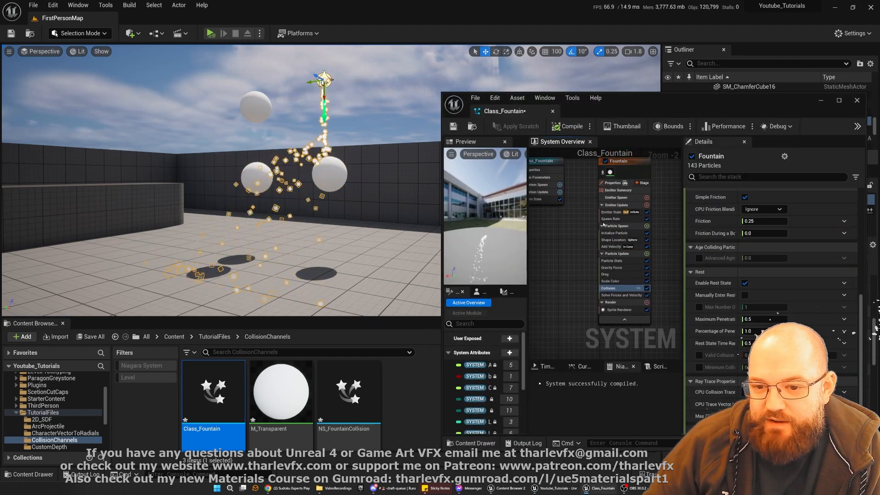
left_click(613, 182)
left_click(796, 243)
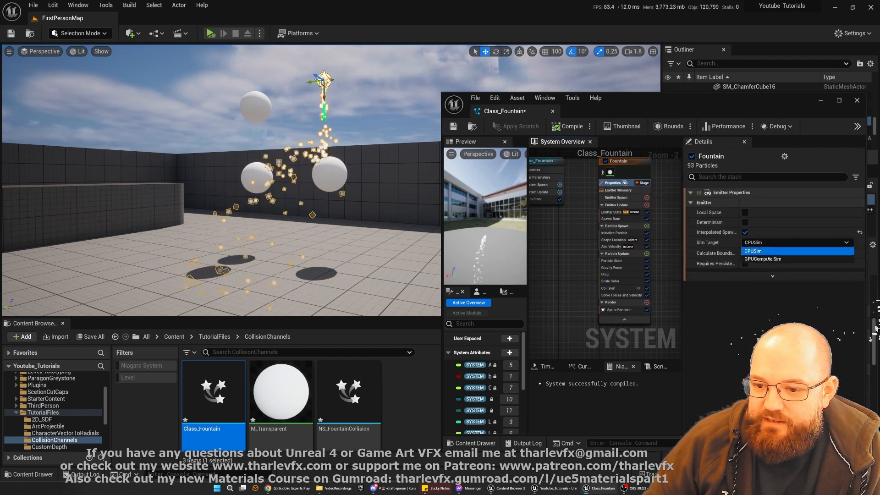
left_click(774, 260)
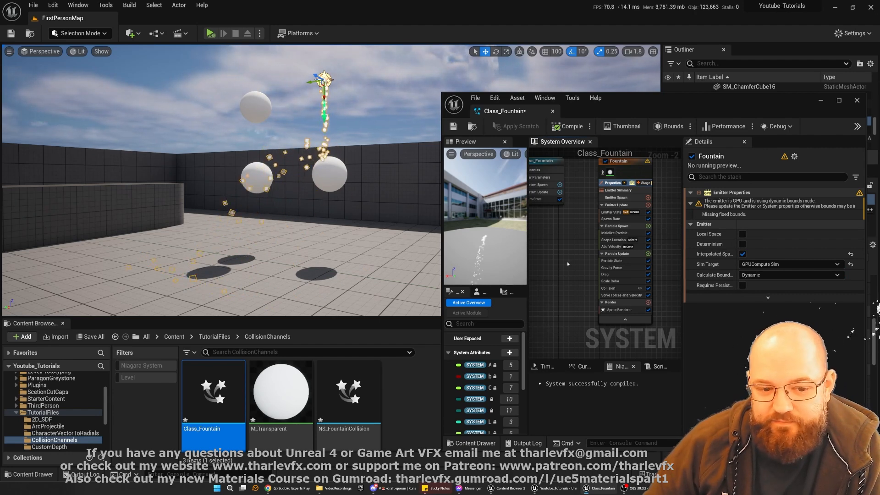
- Review the Collision module's GPU collision settings and inspect the sphere and particles in the viewport's Scene Depth buffer visualization
left_click(609, 288)
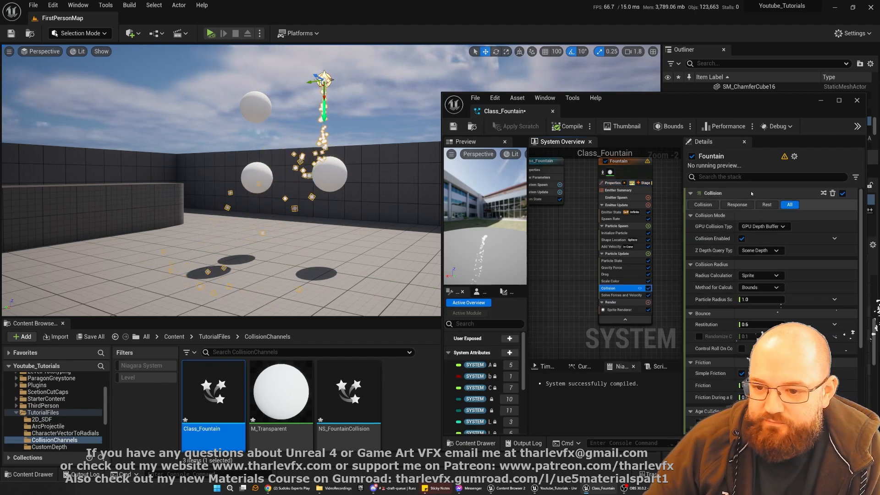
left_click(79, 51)
mouse_move(155, 180)
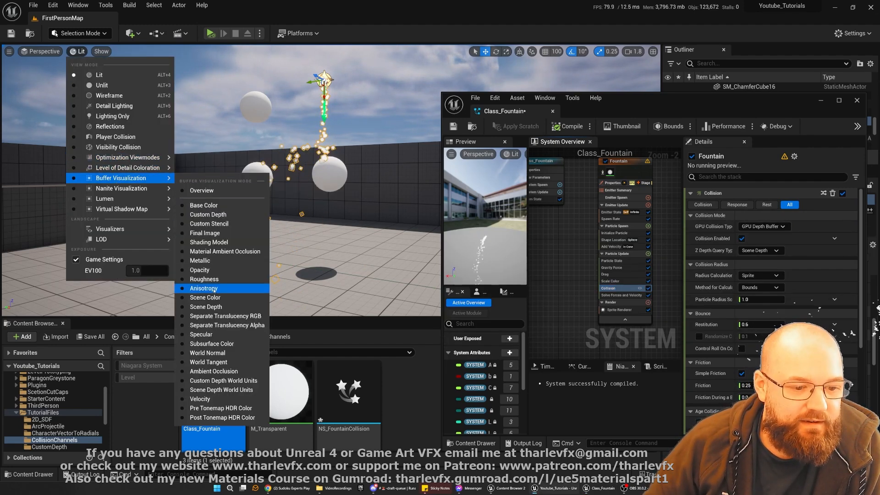
left_click(219, 308)
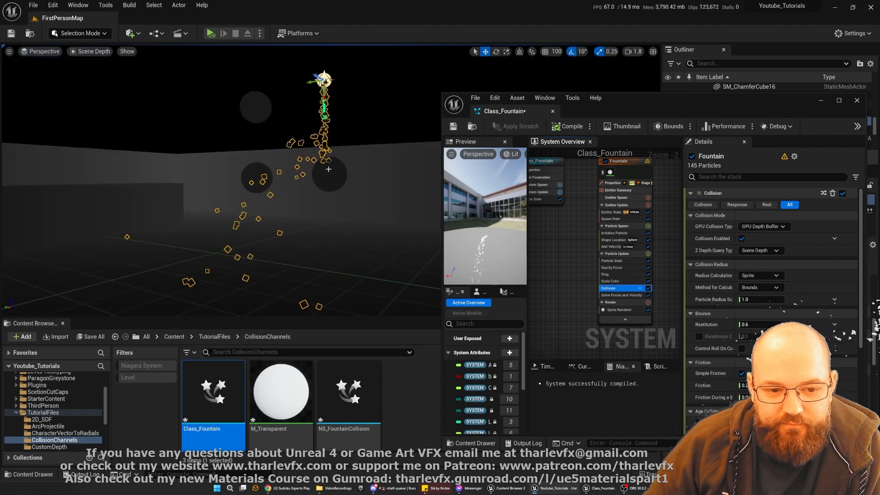
left_click(324, 182)
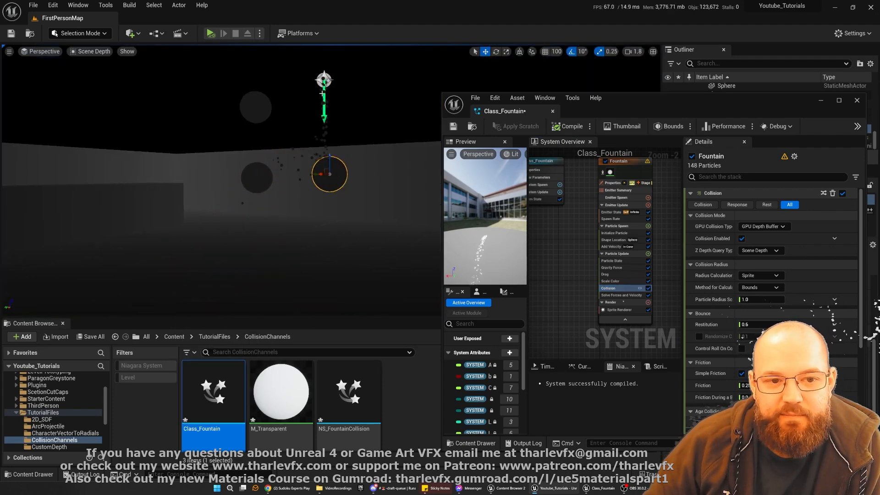
left_click(335, 165)
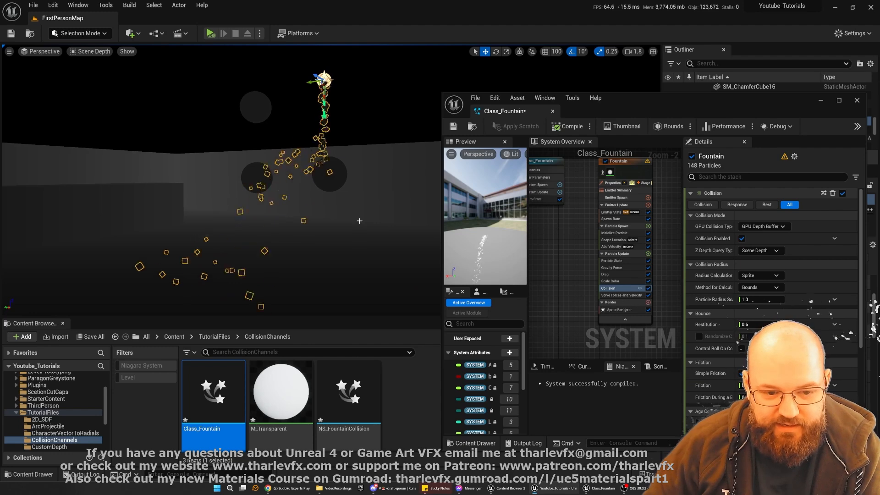
left_click(338, 175)
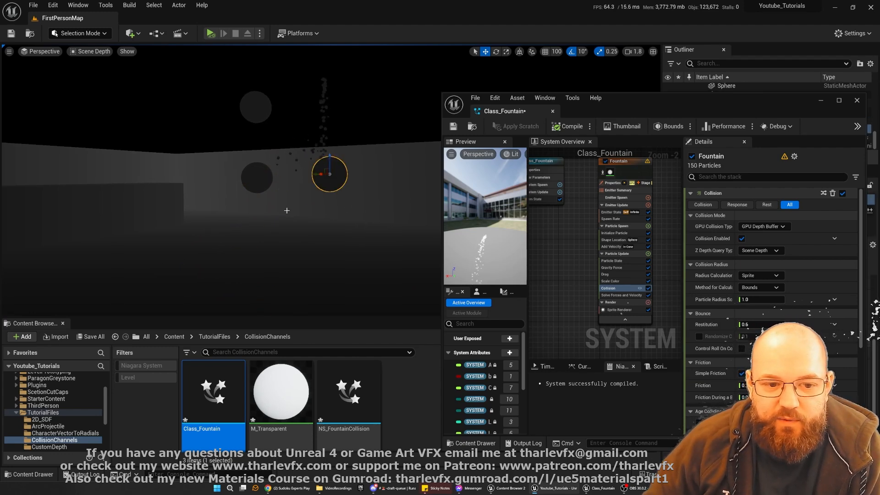
- Restore the viewport to Lit view and assign the M_Transparent material to Element 0 of the sphere below the fountain
left_click(821, 101)
left_click(281, 394)
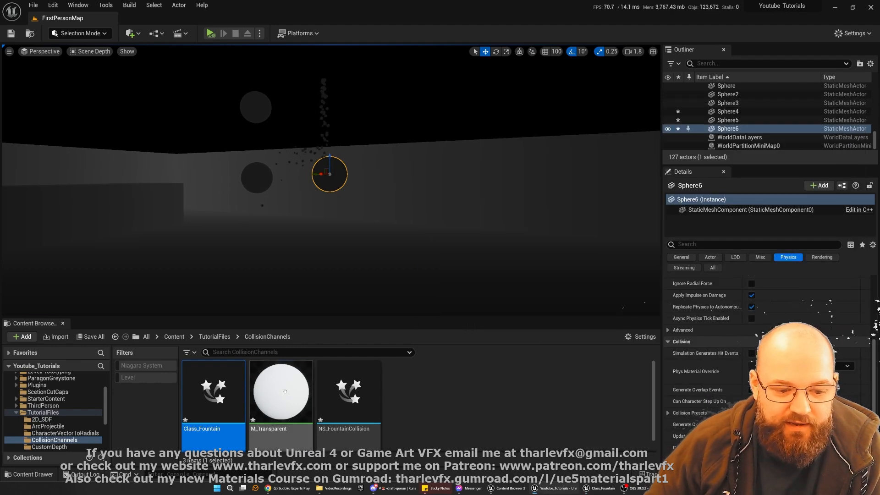
left_click(102, 53)
mouse_move(156, 178)
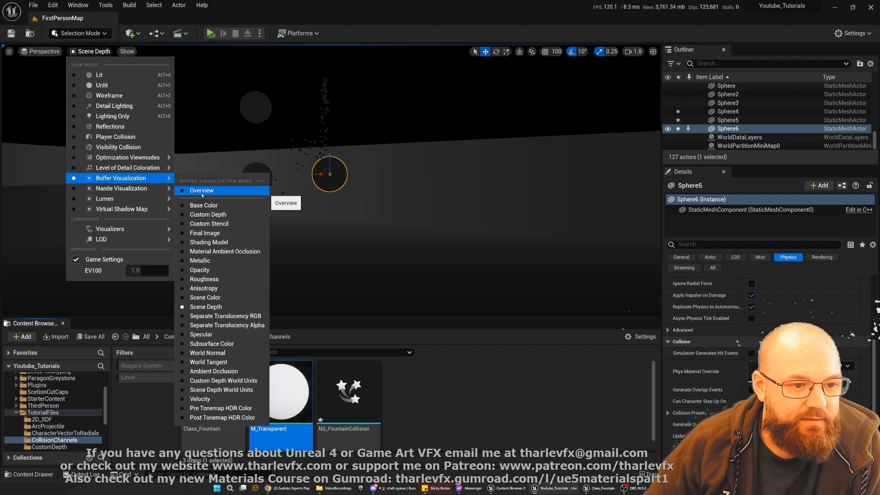
left_click(202, 192)
left_click(92, 53)
left_click(117, 78)
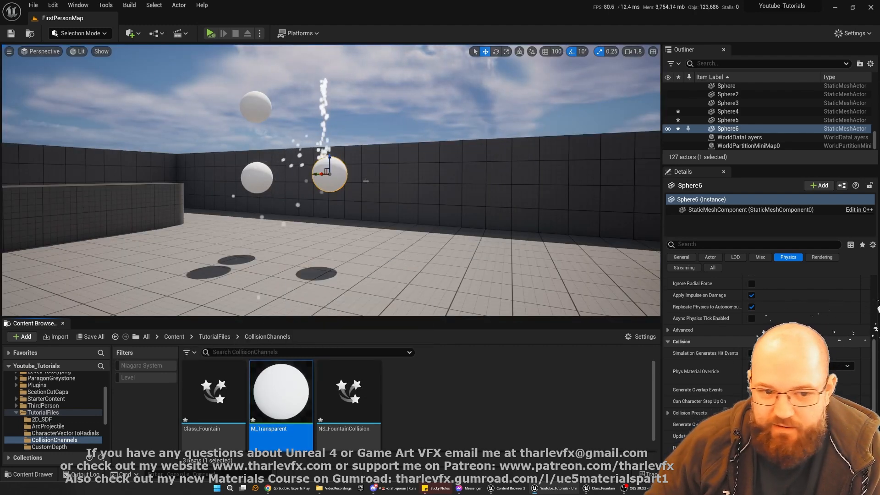
left_click(713, 268)
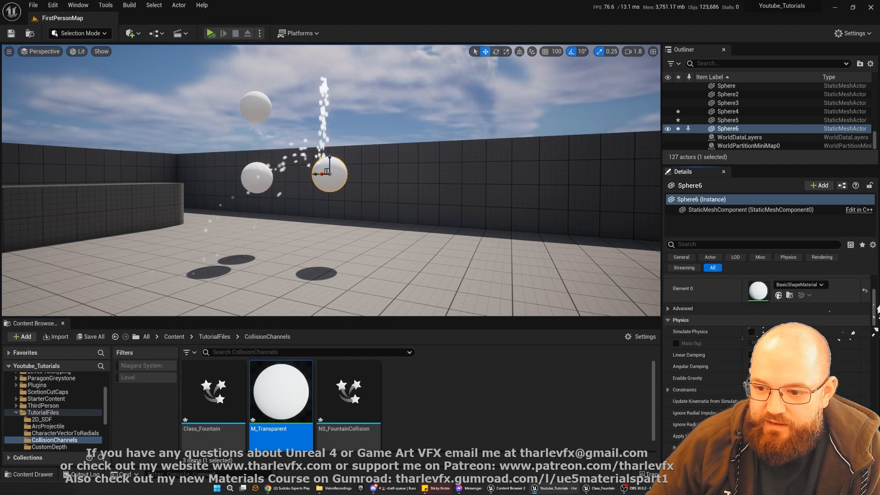
left_click(779, 295)
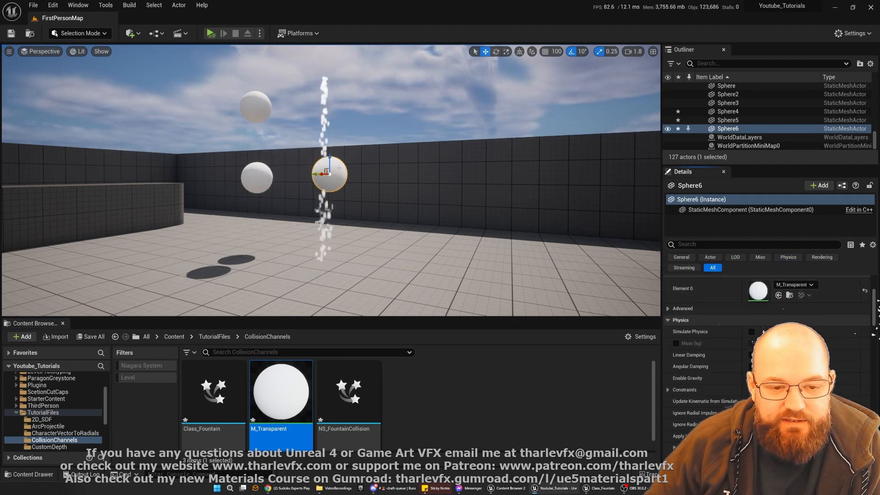
- Open the M_Transparent material and examine its translucency settings and material graph
double_click(757, 290)
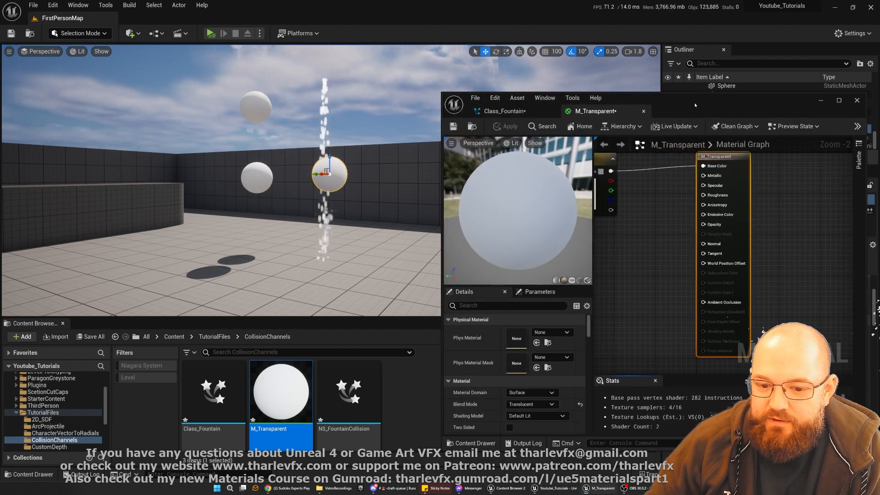
left_click(835, 102)
scroll(238, 367, "down", 10)
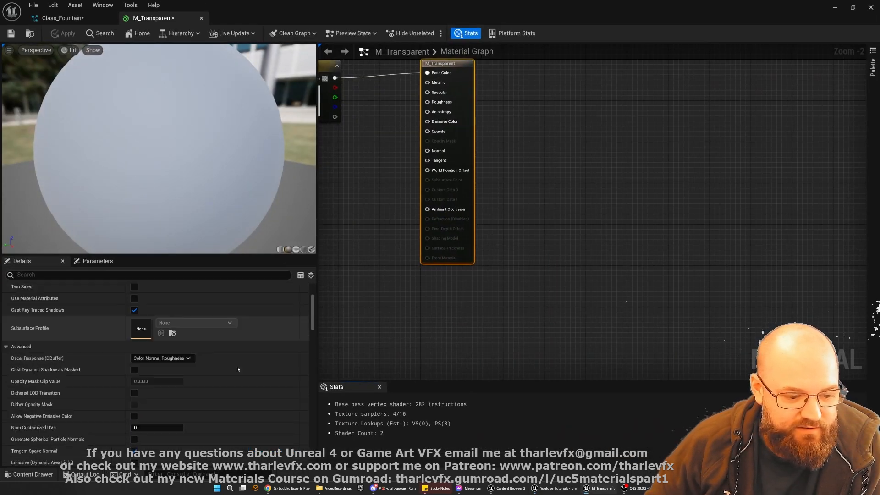
scroll(213, 376, "down", 5)
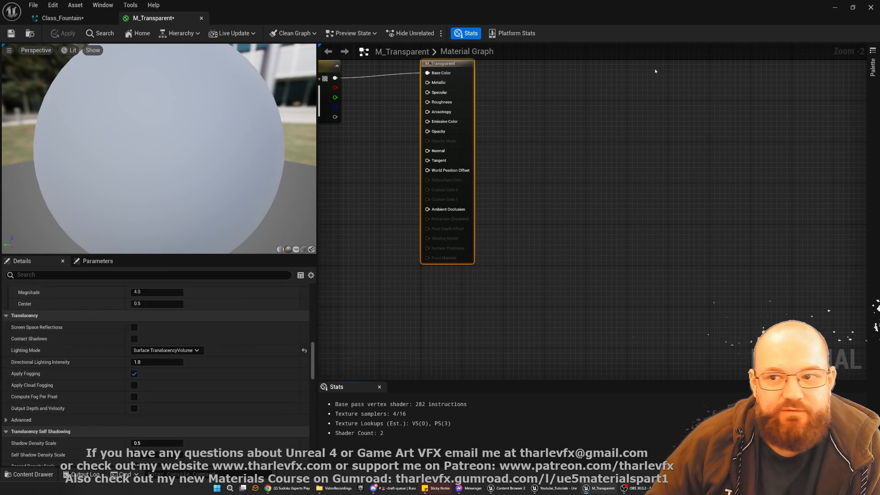
key("Home")
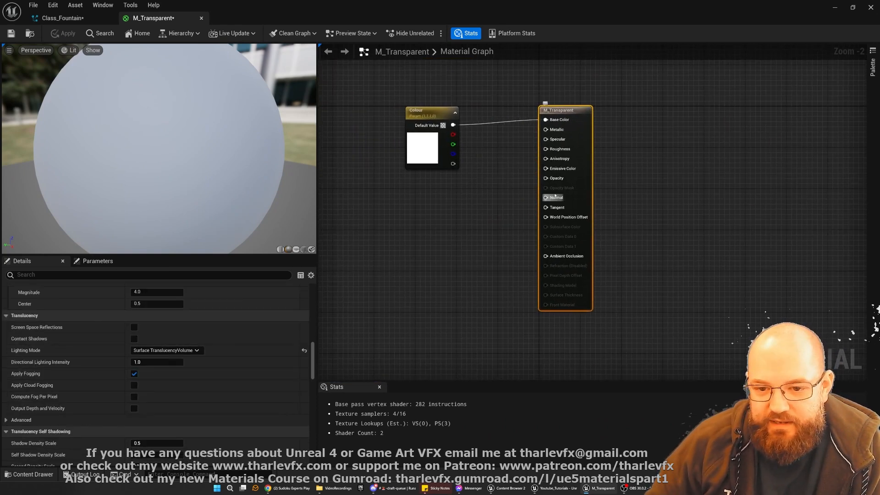
- Return to the level and assign BasicShapeMaterial from the lower sphere beside the fountain to the sphere below the fountain
key("alt+Tab")
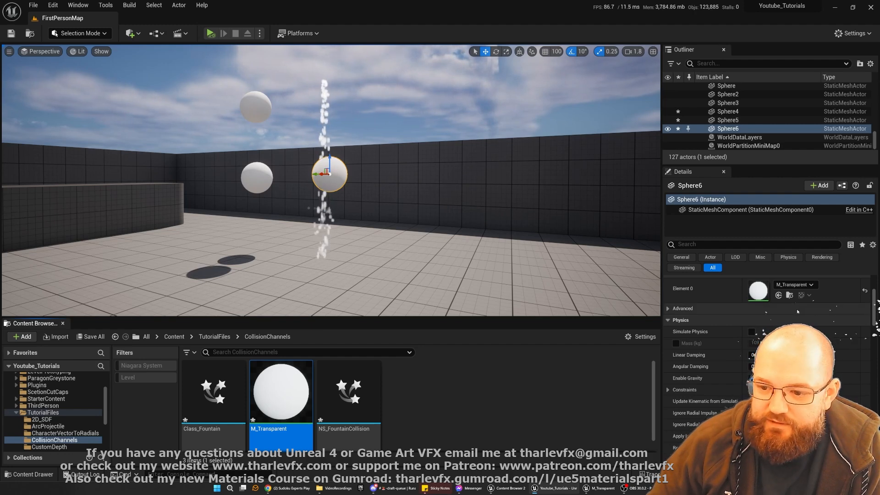
left_click(257, 178)
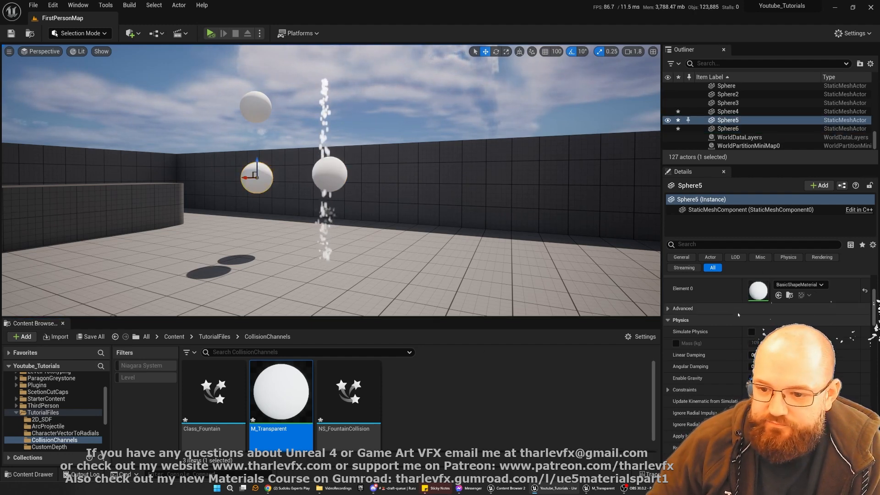
key("ctrl+b")
left_click(330, 174)
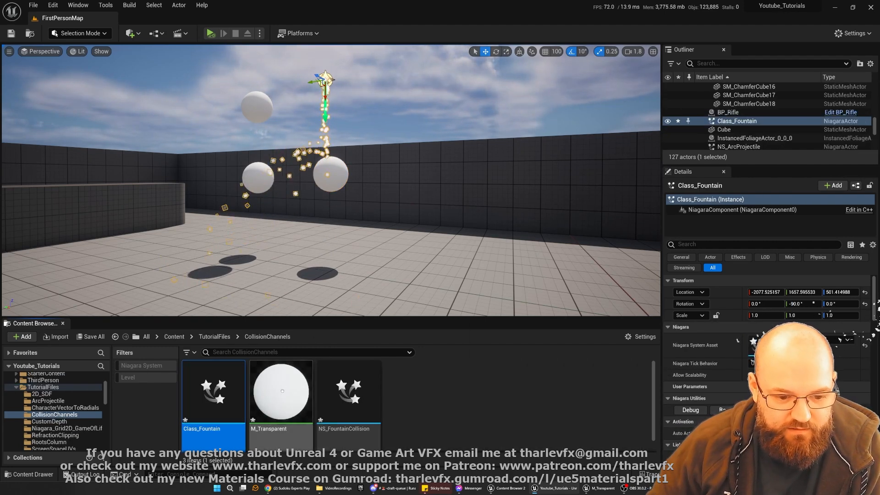
- Assign the M_Transparent material to Element 0 of the sphere below the fountain and clear the selection
left_click(281, 403)
left_click(335, 180)
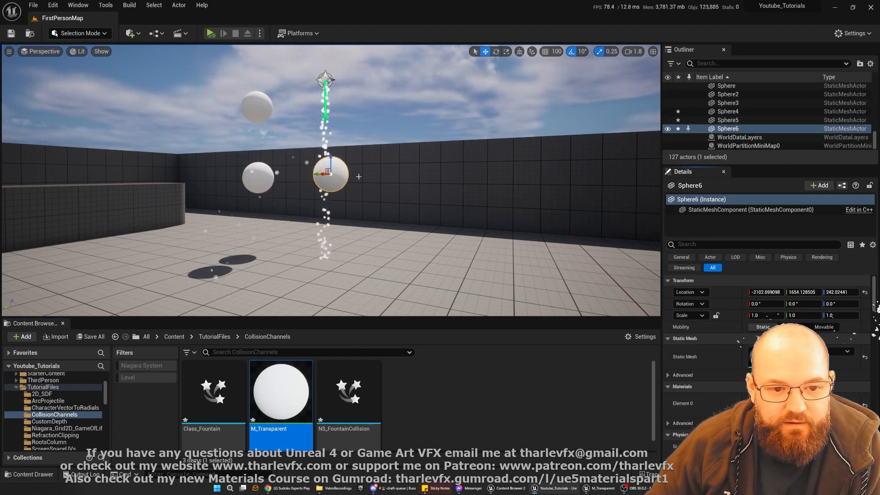
key("Escape")
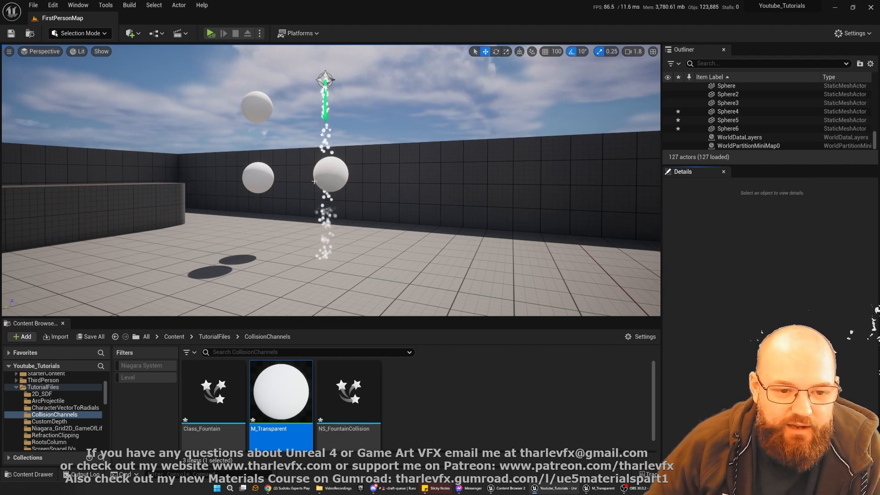
- Inspect the translucent sphere and the fountain particles in the Shader Complexity view and again in Lit view
left_click_drag(360, 183, 346, 147)
scroll(354, 206, "down", 4)
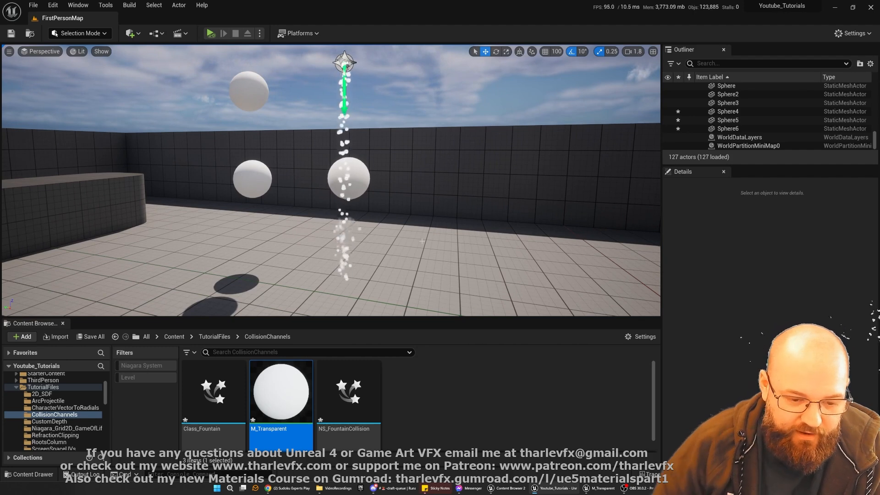
right_click_drag(423, 237, 391, 264)
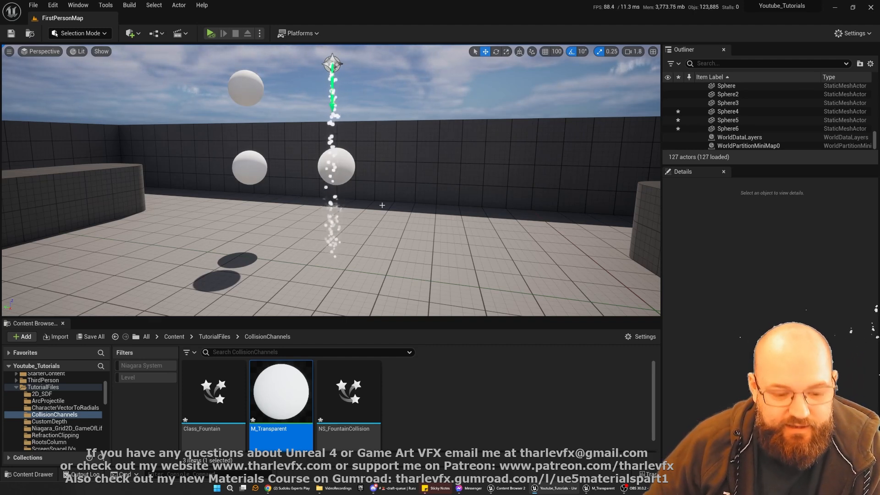
key("alt+8")
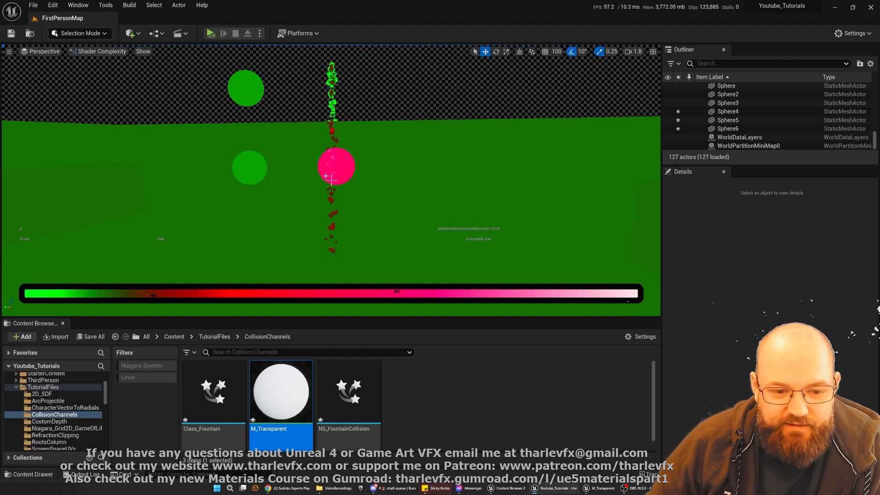
key("alt+4")
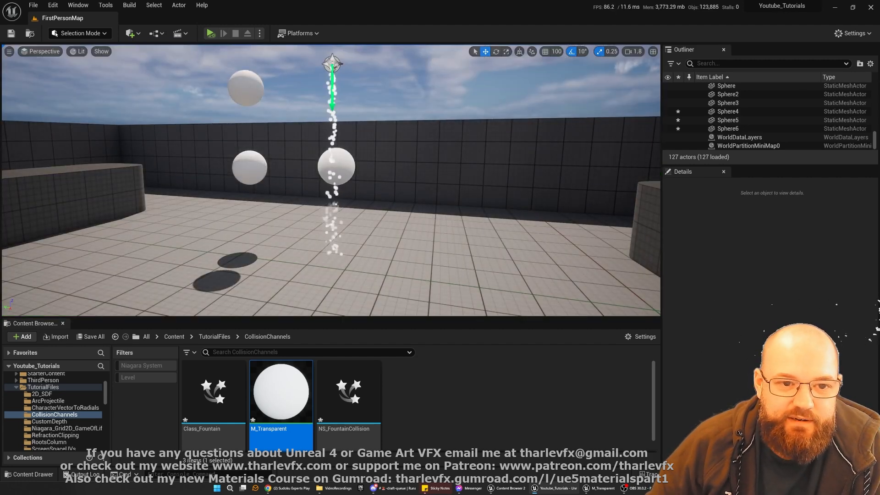
left_click(334, 239)
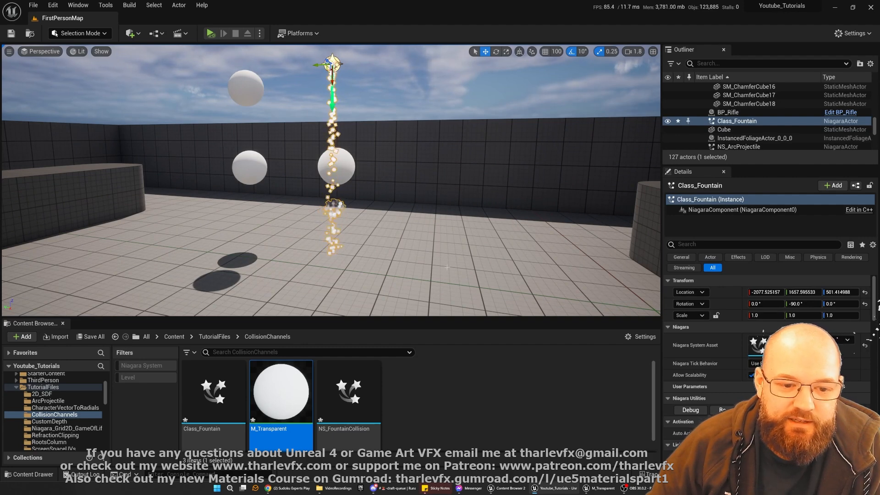
left_click(339, 172)
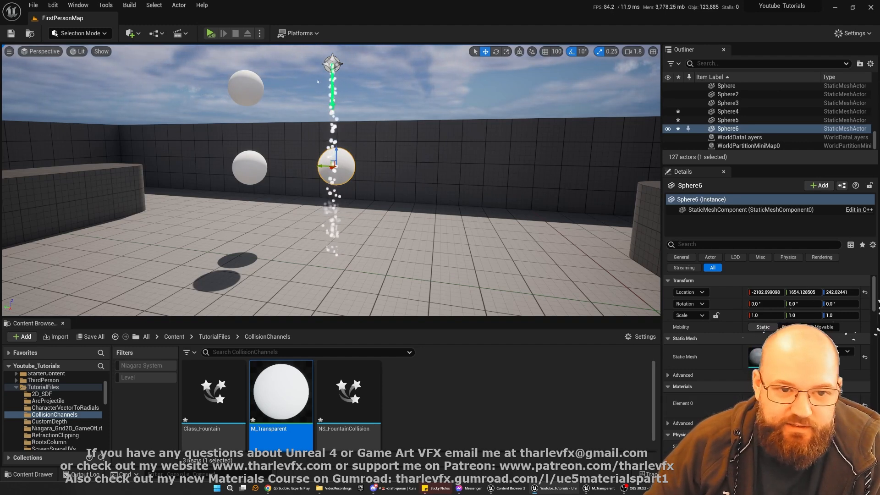
- Set the GPU Collision Type of Class_Fountain's Collision module to GPU Distance Fields, save the system and return to the level
left_click(333, 65)
key("ctrl+e")
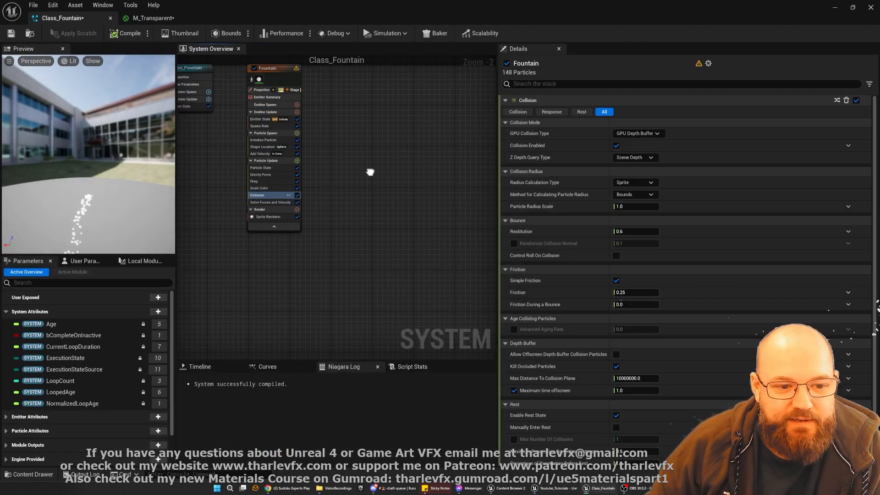
right_click_drag(372, 174, 307, 247)
scroll(308, 246, "up", 1)
left_click(661, 135)
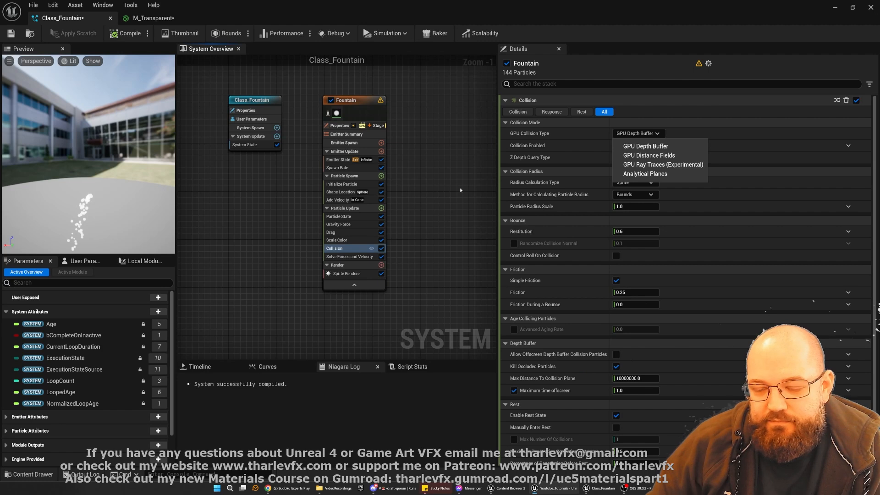
left_click(673, 155)
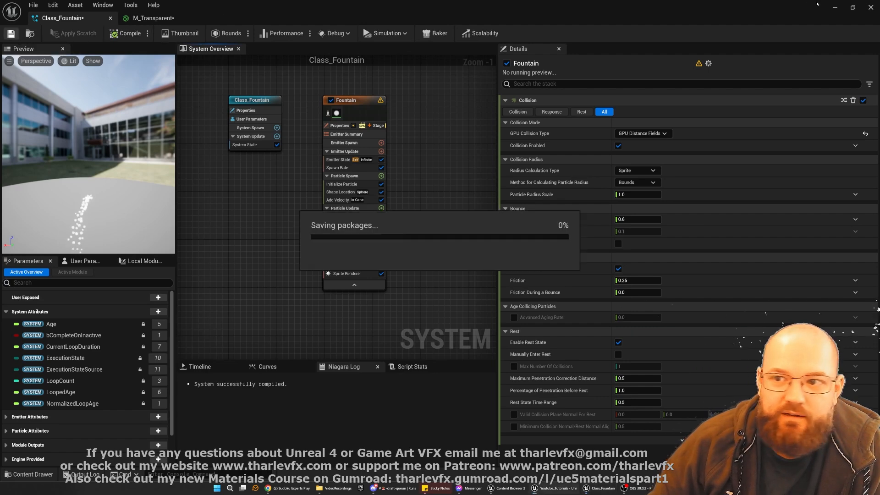
left_click(853, 8)
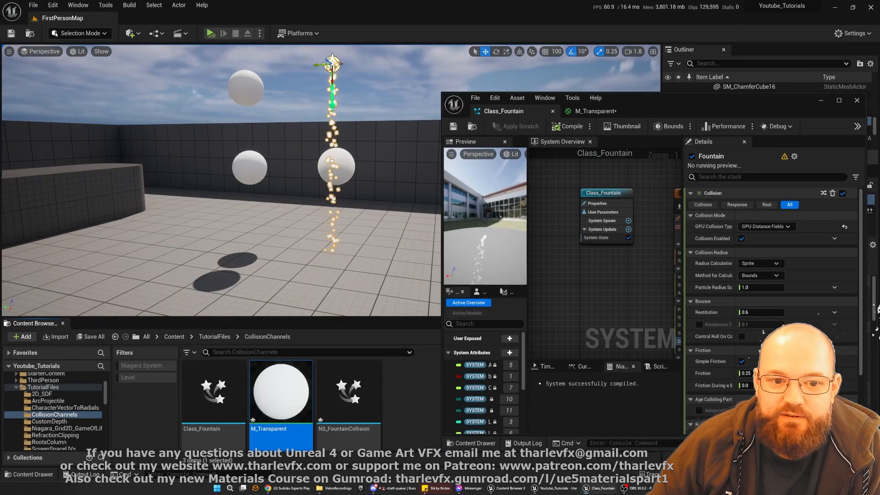
left_click(822, 100)
- Assign BasicShapeMaterial to Element 0 of the sphere below the fountain and check it in the Shader Complexity view
left_click(340, 156)
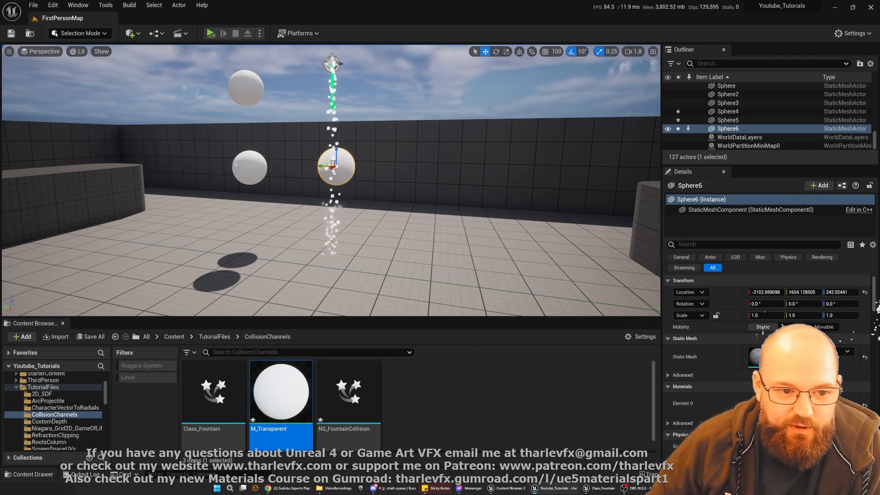
left_click(249, 167)
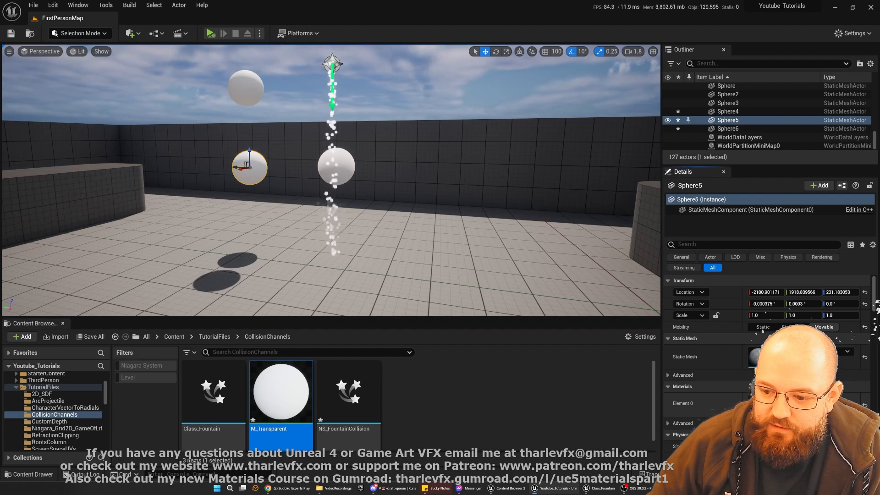
key("ctrl+b")
left_click(337, 166)
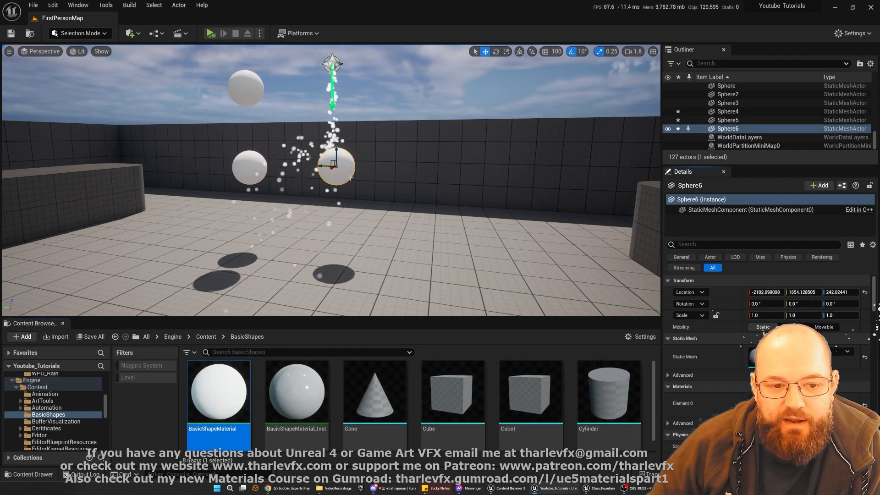
key("Escape")
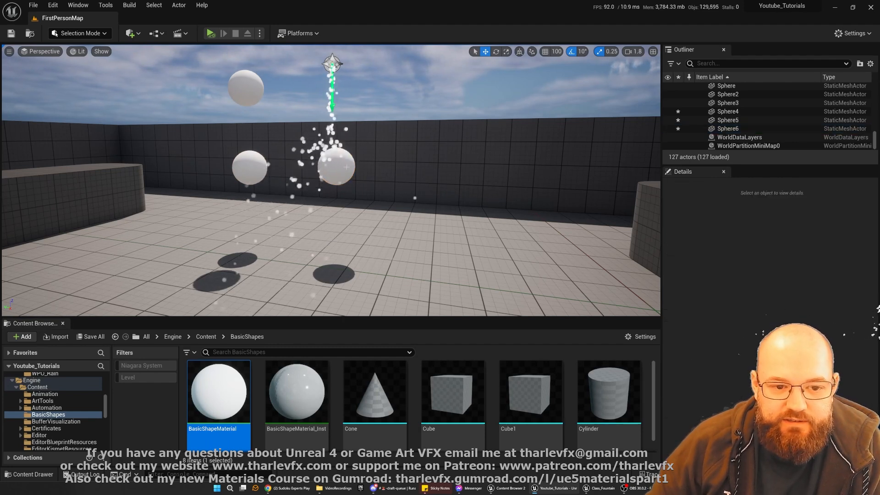
key("alt+8")
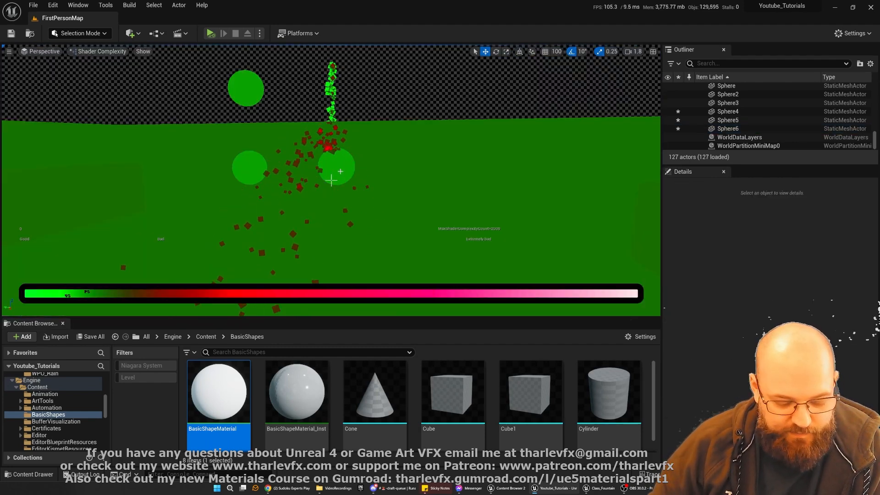
key("alt+4")
- Disable Affect Distance Field Lighting on the sphere below the fountain and display the Global DistanceField visualization in the viewport
left_click(341, 171)
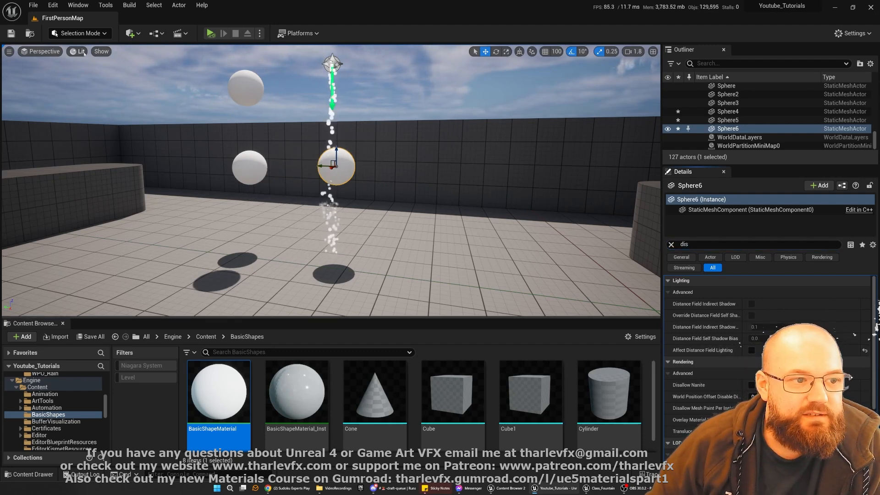
left_click(100, 52)
mouse_move(174, 332)
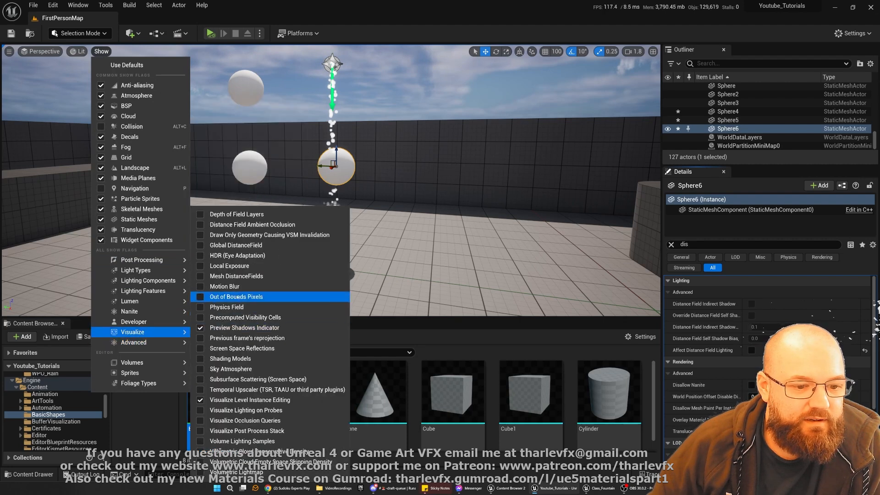
left_click(199, 245)
left_click(388, 197)
left_click(388, 197)
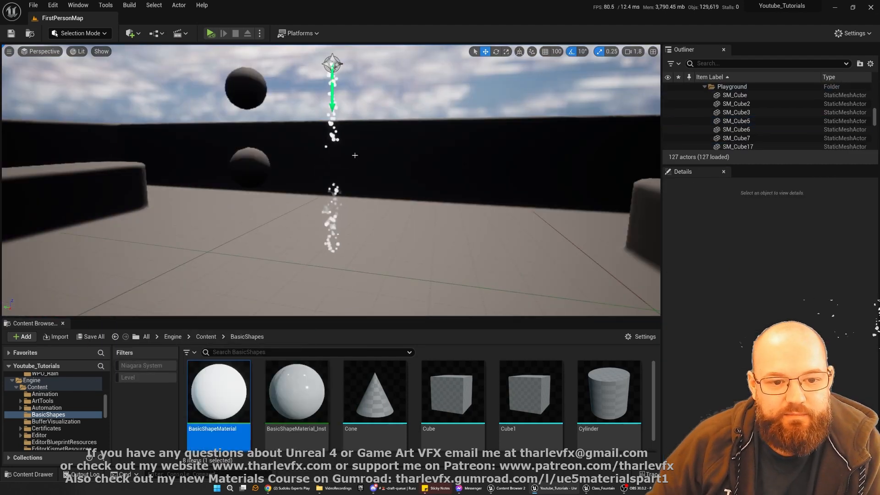
- Toggle Affect Distance Field Lighting on the sphere below the fountain on, off and on again to compare the particle collisions
left_click(336, 166)
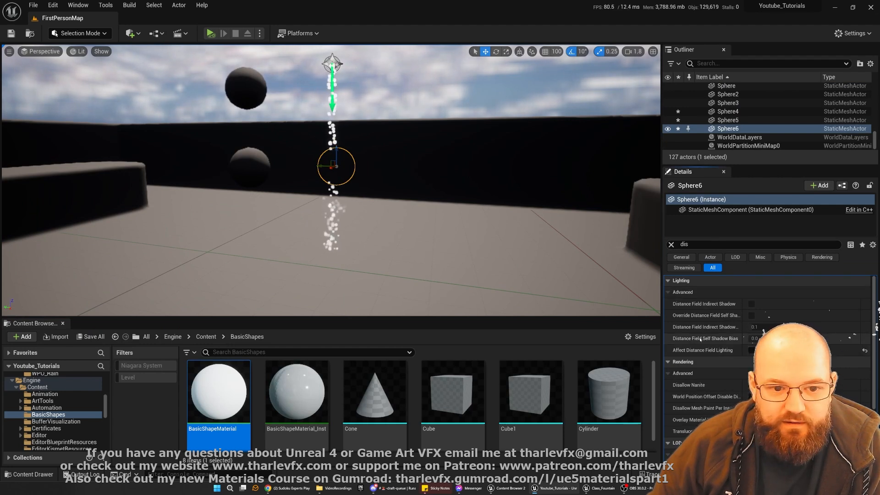
left_click(752, 350)
key("Escape")
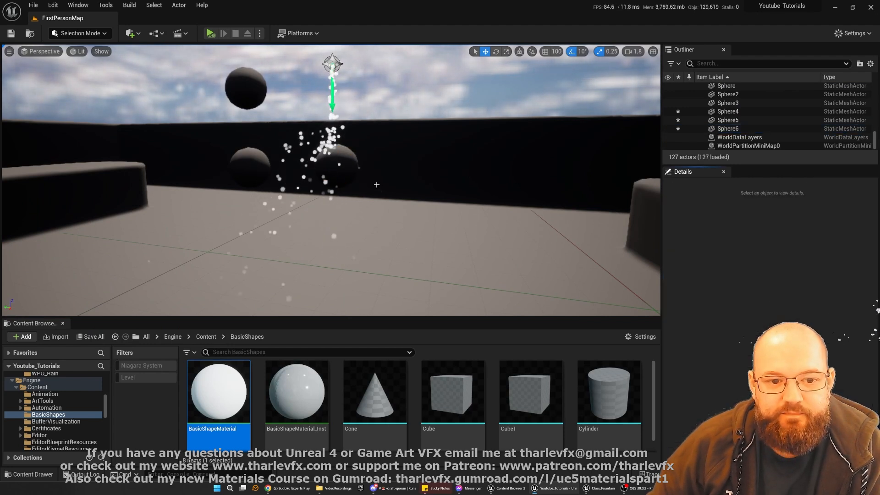
left_click(342, 161)
left_click(752, 350)
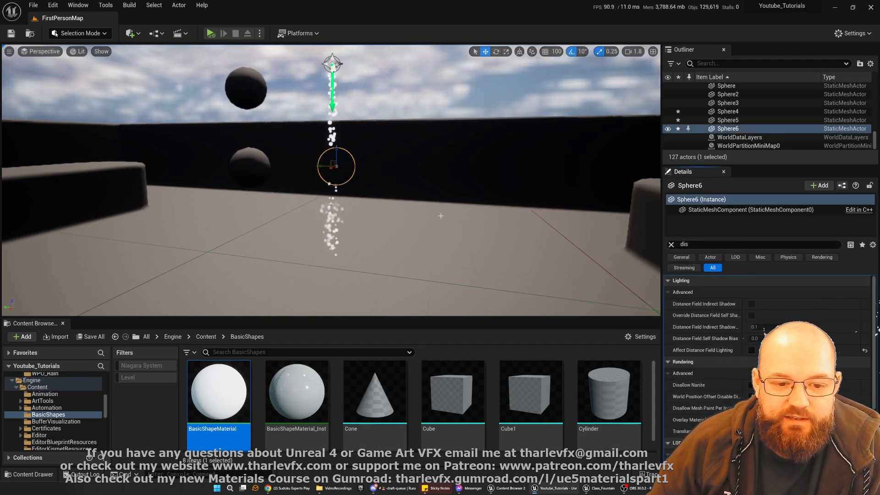
left_click(752, 350)
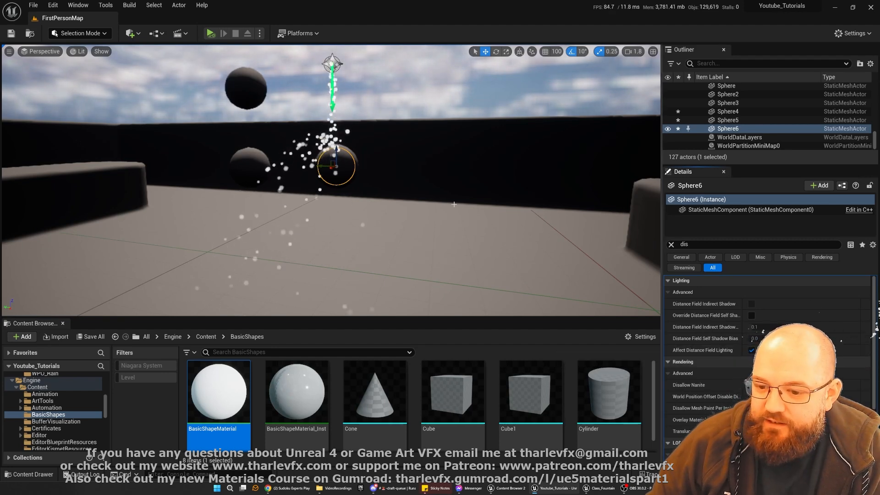
key("Escape")
- Disable the viewport's Global DistanceField visualization
left_click(80, 51)
left_click(81, 51)
left_click(101, 51)
left_click(82, 52)
left_click(101, 52)
mouse_move(138, 331)
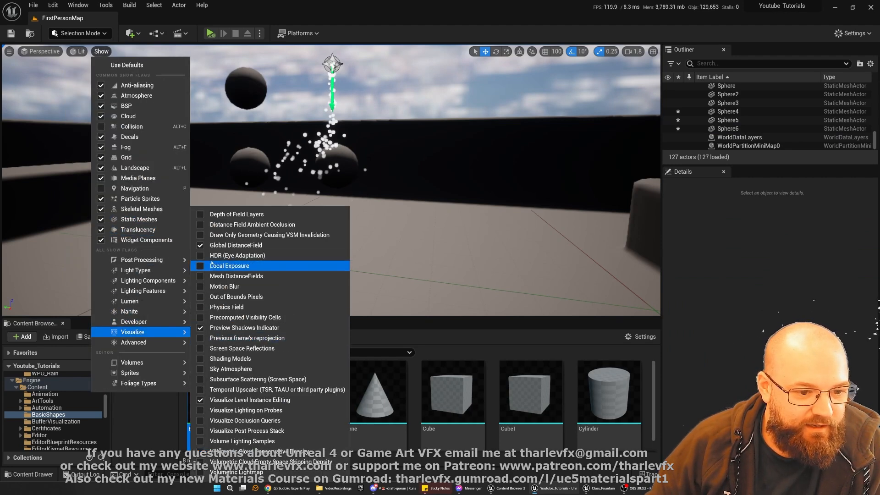
left_click(236, 245)
left_click(401, 225)
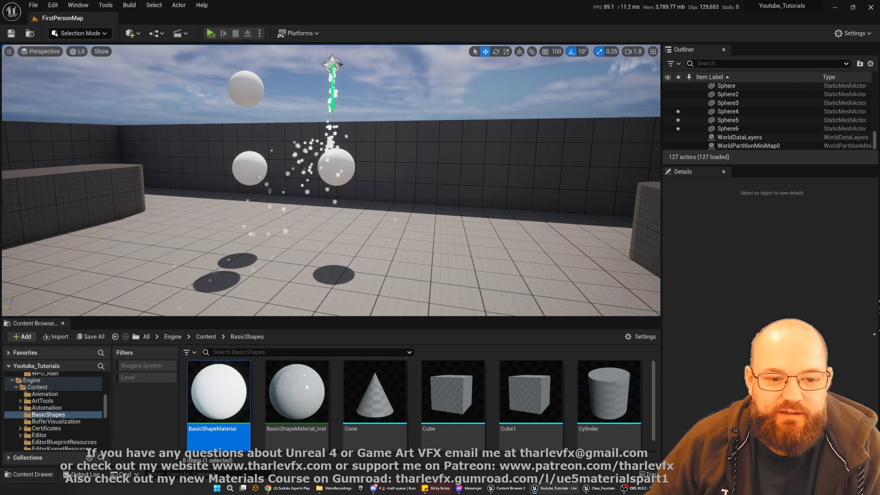
left_click(337, 169)
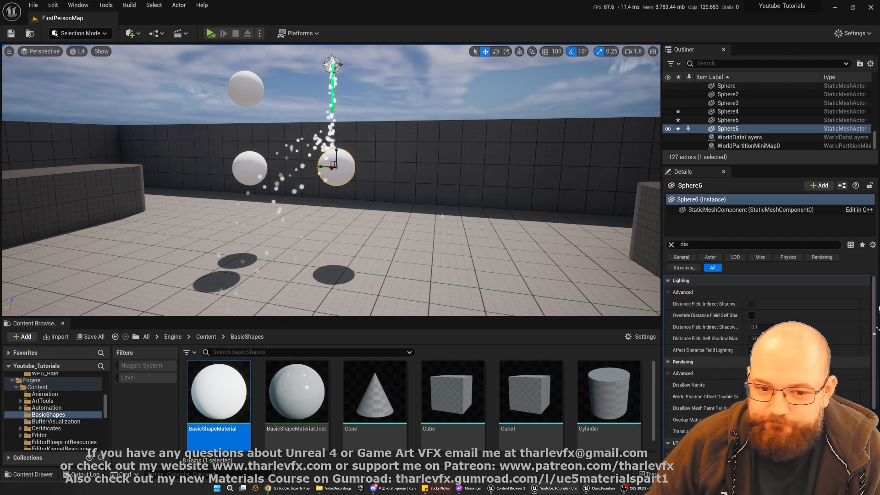
key("Escape")
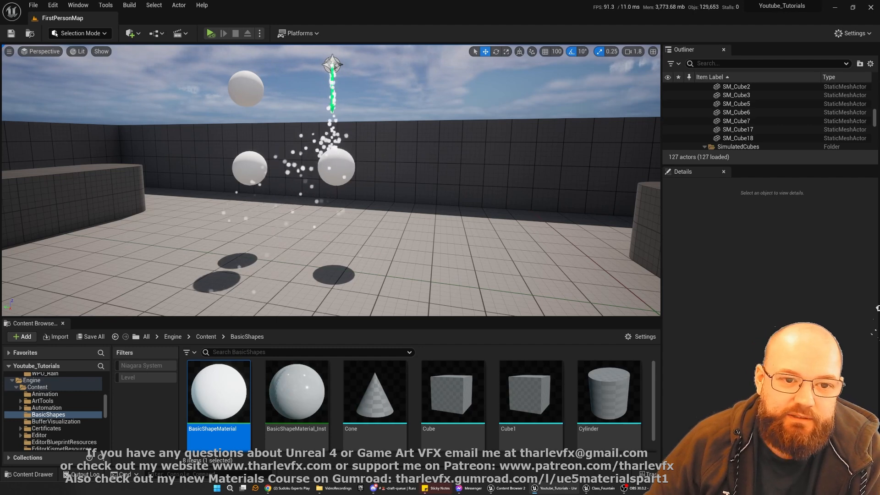
left_click(332, 65)
left_click(405, 194)
key("Escape")
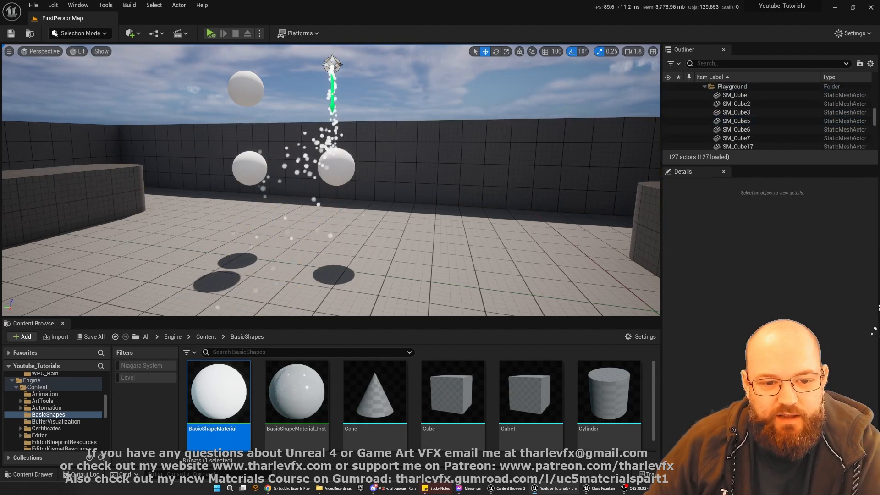
- Place two duplicate spheres on the free side of the fountain, one above the other
left_click(337, 168)
left_click_drag(322, 167, 450, 63, "alt")
left_click(246, 89)
left_click(446, 170)
key("Escape")
right_click_drag(450, 68, 513, 28)
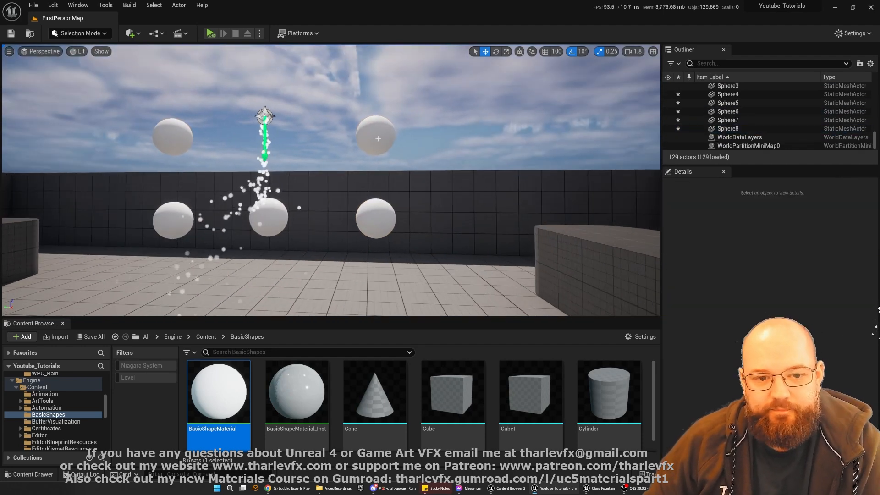
- Show the Physics properties of the lower duplicate sphere and review its Collision Presets and collision responses
left_click(375, 134)
left_click(375, 219)
left_click(788, 257)
left_click(671, 245)
scroll(668, 413, "down", 5)
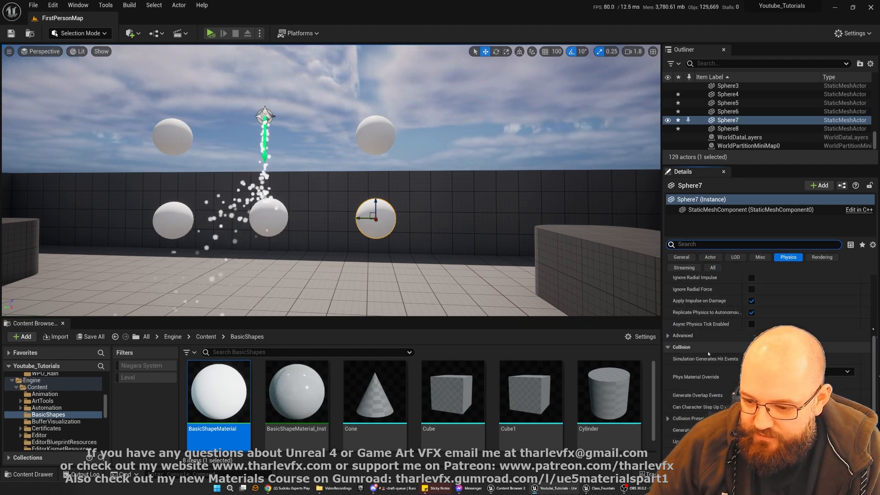
left_click(669, 413)
scroll(706, 403, "down", 5)
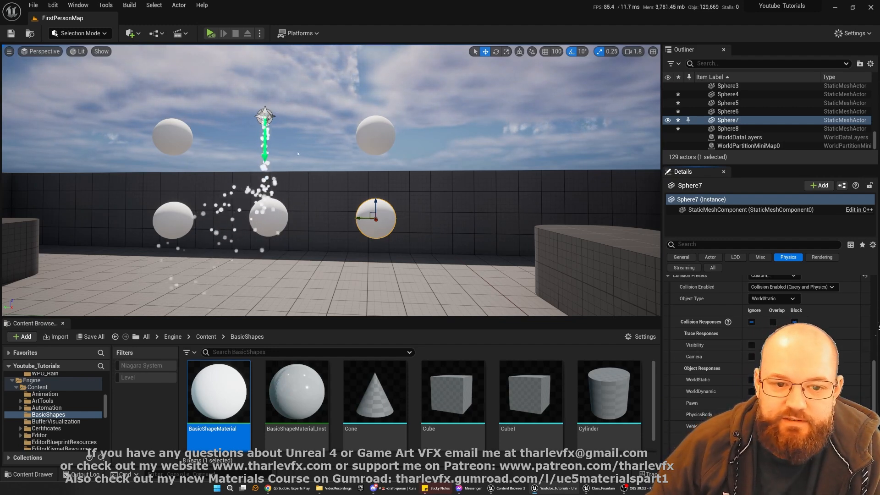
- Open the level blueprint and add a reference to the upper duplicate sphere to its event graph
left_click(378, 139)
left_click(178, 33)
left_click(188, 95)
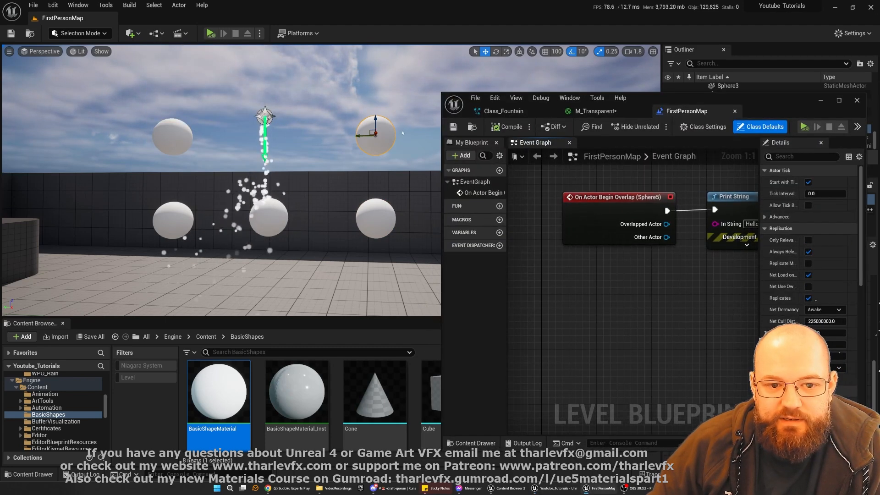
right_click(558, 307)
left_click(619, 354)
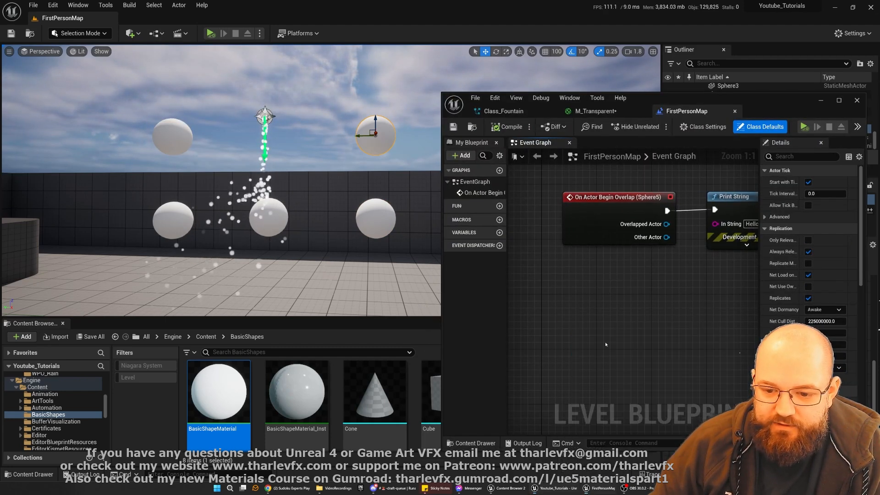
left_click_drag(585, 310, 592, 383)
- Add an Event Tick node and connect its execution to a new Line Trace By Channel node
right_click(565, 299)
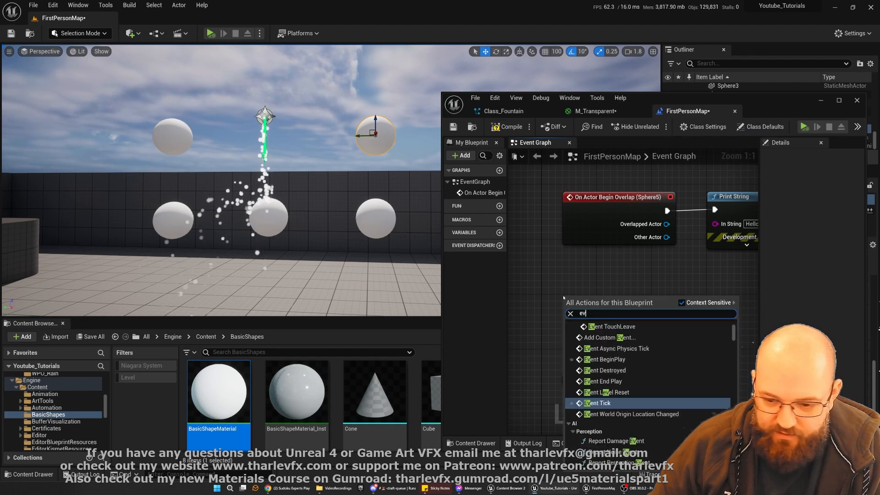
type("eve")
left_click(598, 370)
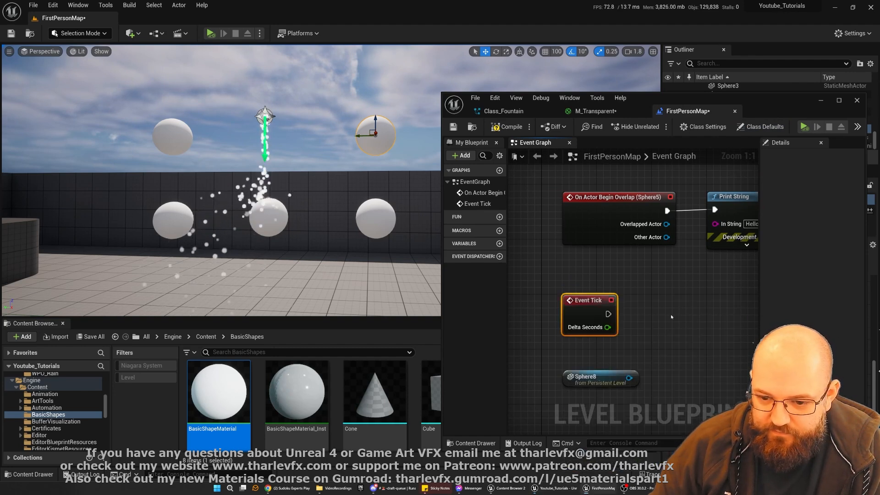
right_click_drag(641, 311, 626, 227)
left_click_drag(563, 230, 627, 226)
type("linet r")
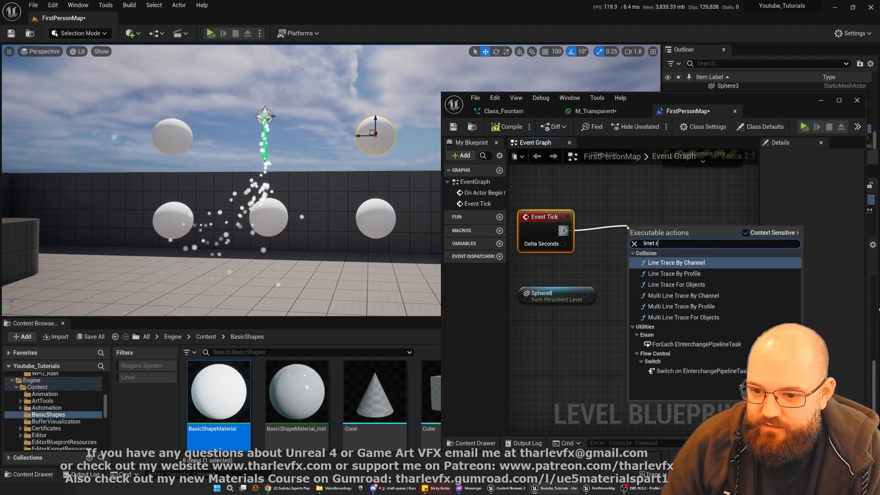
left_click(677, 263)
left_click_drag(655, 225, 678, 213)
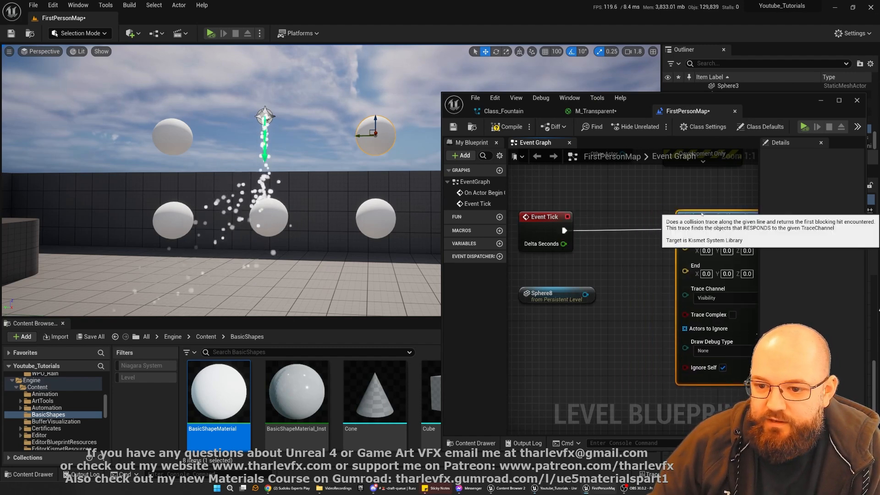
- Add a Get Actor Location node fed by the Sphere8 reference and place it just below the reference
scroll(624, 236, "down", 1)
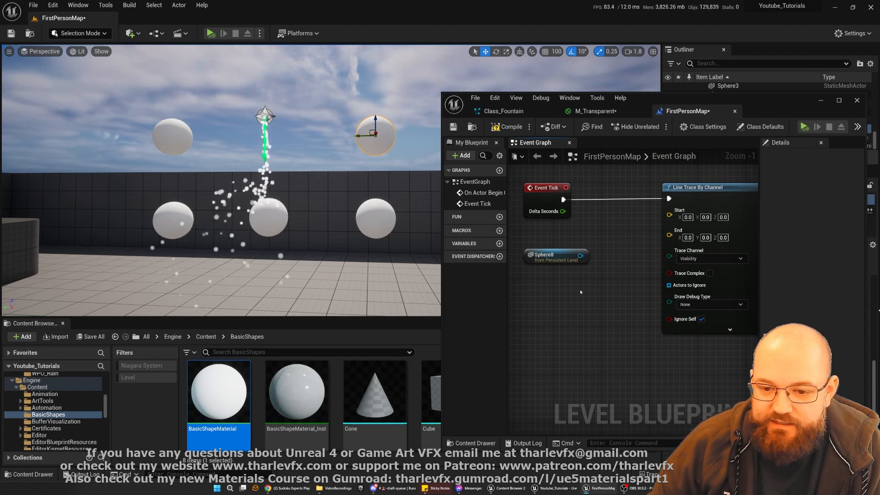
right_click_drag(554, 310, 586, 272)
left_click_drag(581, 213, 538, 251)
type("act")
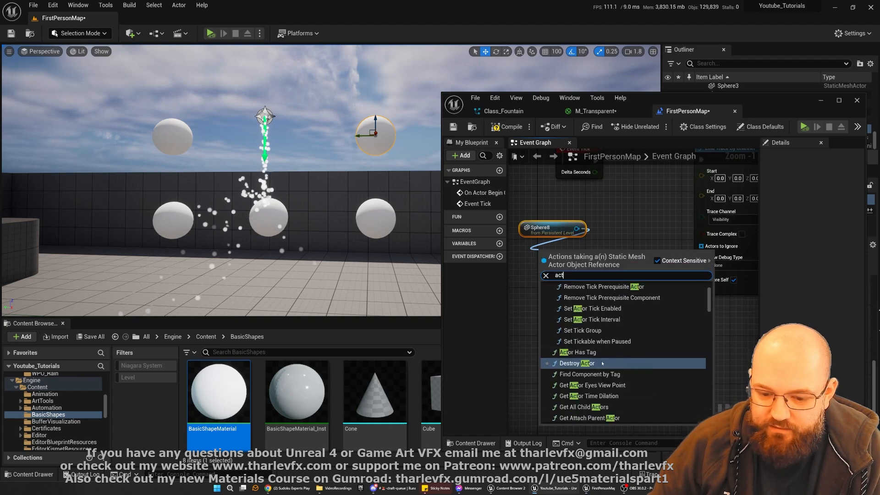
type("or loc")
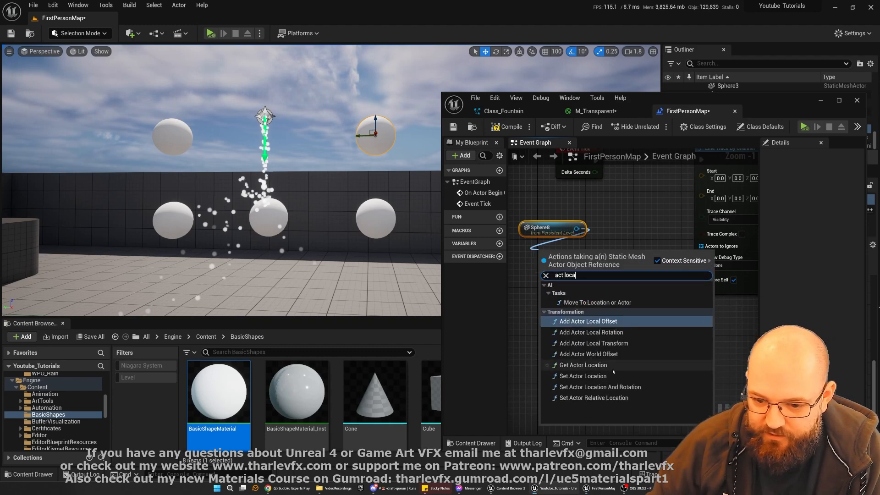
key("Return")
left_click_drag(573, 251, 555, 246)
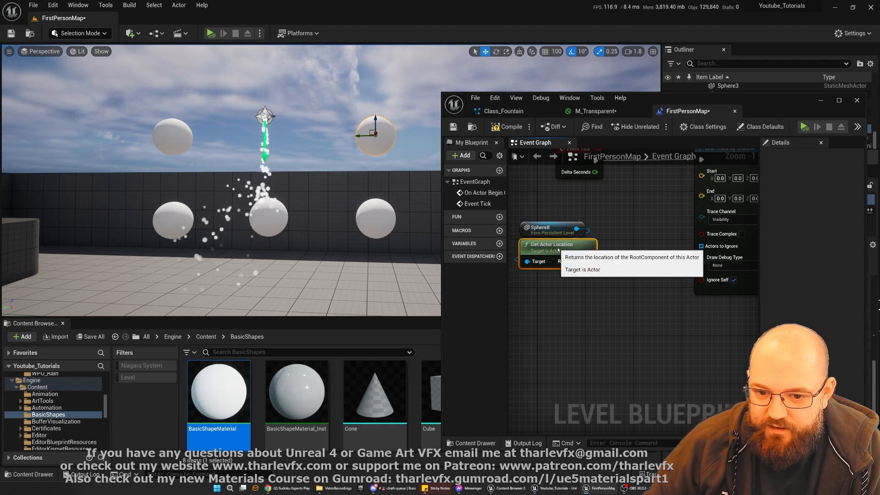
- Feed the sphere's location into the trace's Start, and the location plus a Z offset of -1000 into its End
mouse_move(712, 184)
left_mouse_down()
mouse_move(665, 221)
mouse_move(596, 243)
mouse_move(577, 290)
left_mouse_up()
type("+")
key("Return")
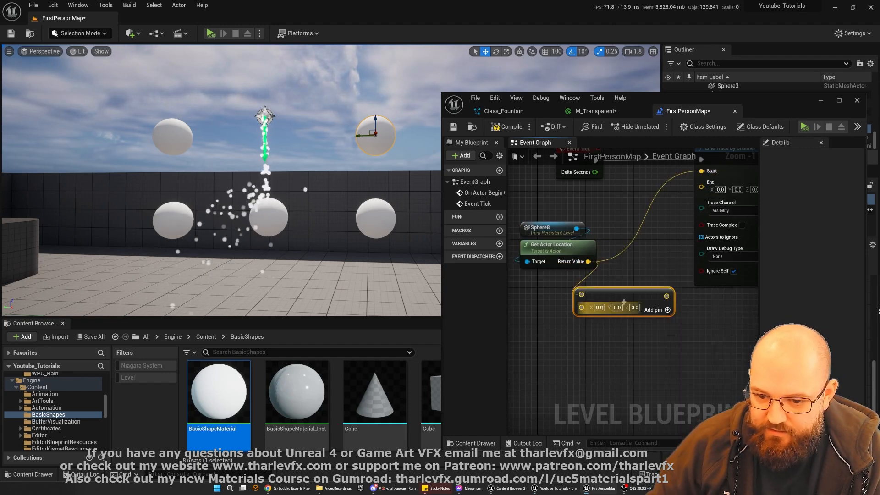
left_click(610, 302)
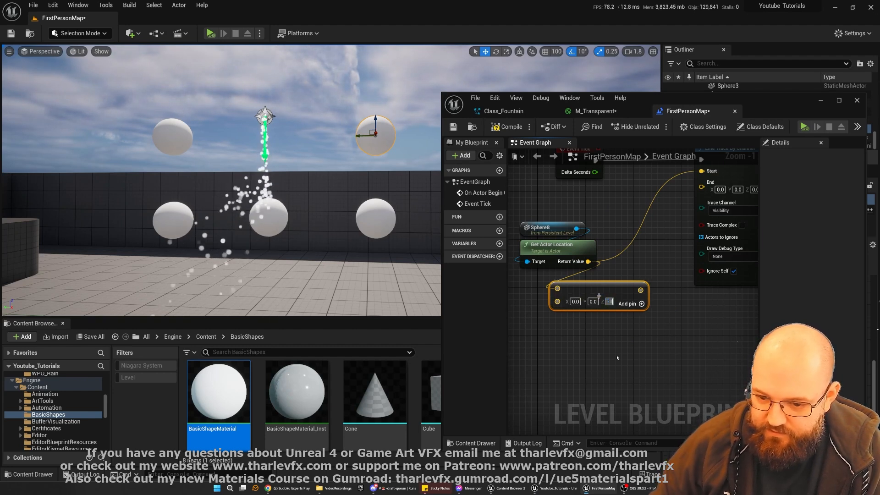
left_click(642, 349)
mouse_move(702, 183)
left_mouse_down()
mouse_move(678, 288)
mouse_move(653, 290)
left_mouse_up()
- Move the location nodes down and connect the Sphere8 reference to the trace's Actors to Ignore through a Make Array node
left_click_drag(623, 212, 576, 321)
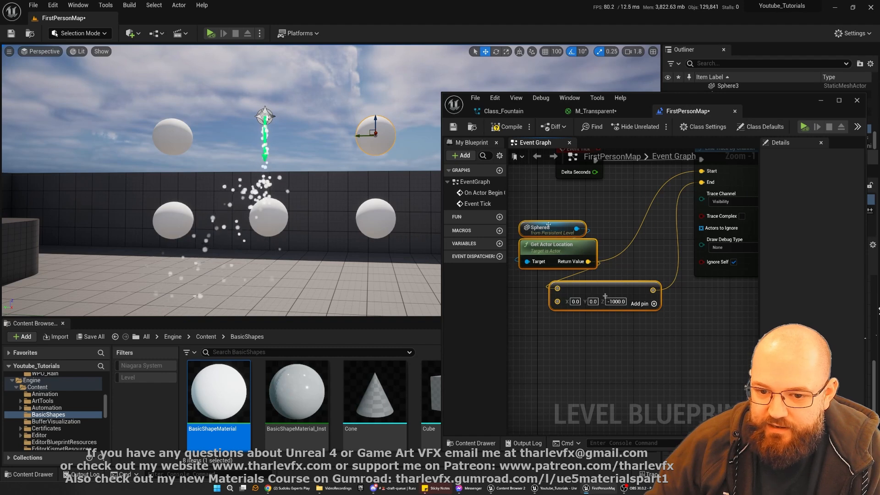
left_click_drag(548, 224, 550, 279)
left_click(647, 229)
left_click_drag(702, 227, 602, 219)
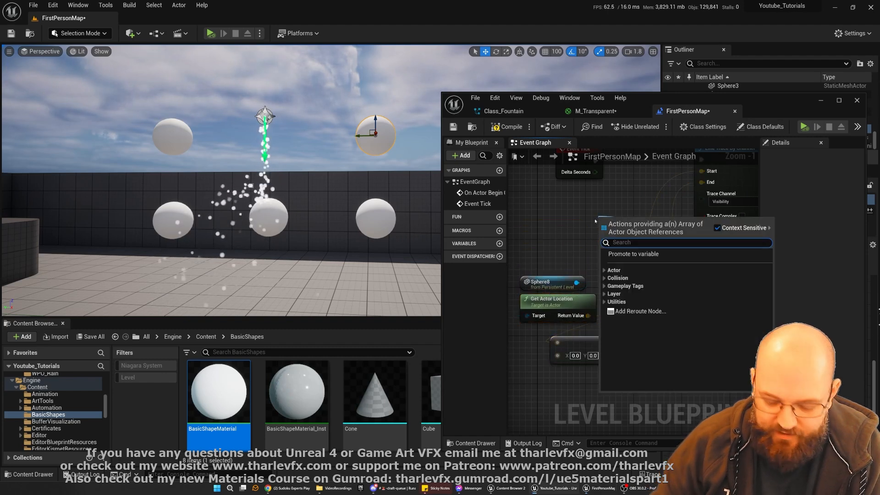
type("make array")
key("Return")
left_click_drag(577, 283, 604, 214)
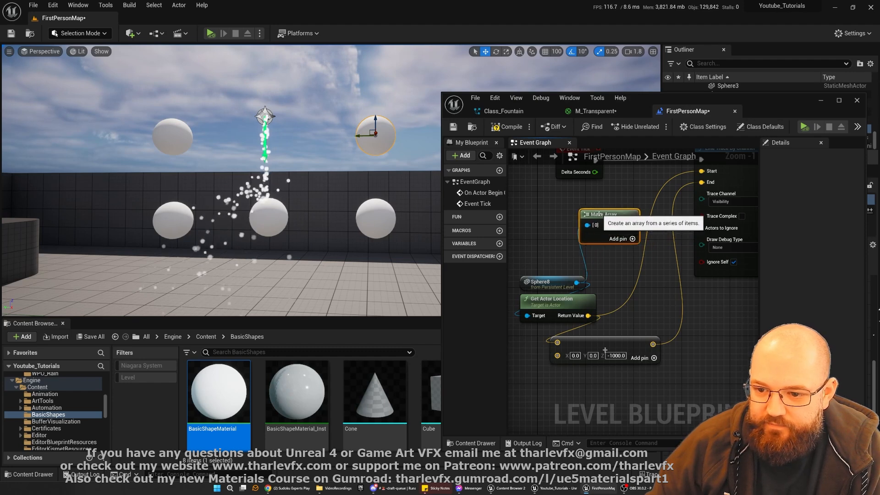
scroll(604, 213, "down", 2)
right_click_drag(709, 217, 663, 242)
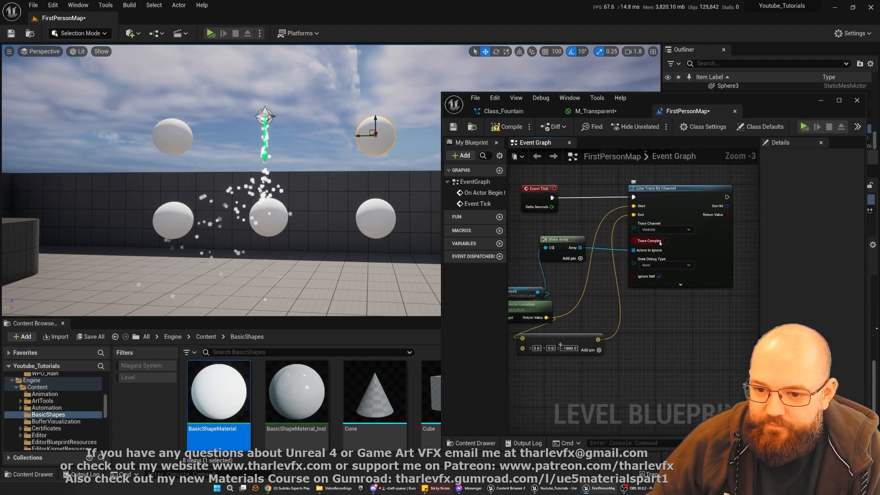
- Set the line trace's Draw Debug Type to For One Frame, and compile and save the level blueprint
left_click(666, 265)
left_click(663, 278)
left_click(501, 127)
left_click(453, 126)
- Simulate the level to examine where the debug trace from the upper sphere hits, and stop the simulation
left_click(334, 130)
key("alt+s")
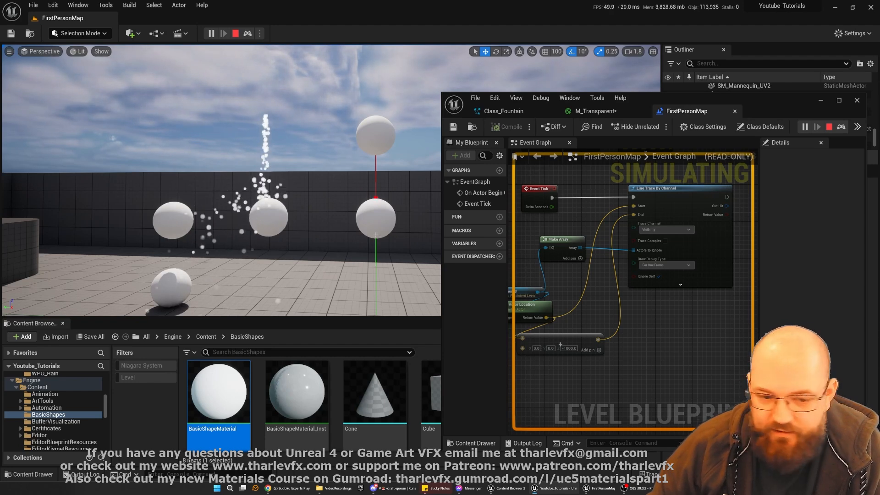
right_click_drag(220, 184, 218, 202)
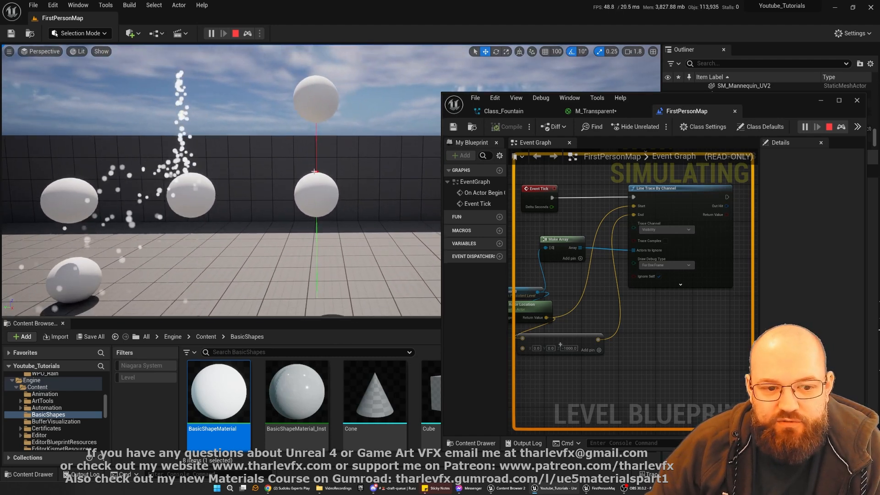
left_click(235, 33)
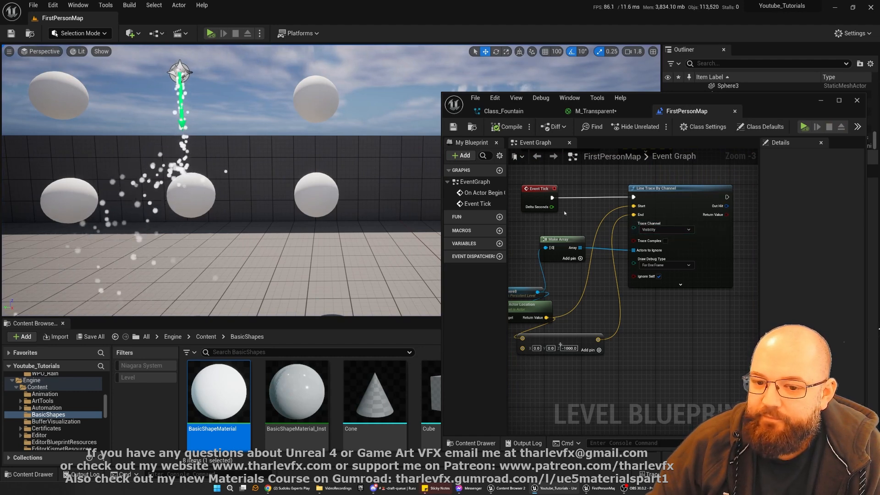
- Set the lower duplicate sphere's Visibility trace response to Ignore and close the level blueprint
left_click(316, 194)
left_click_drag(678, 98, 405, 75)
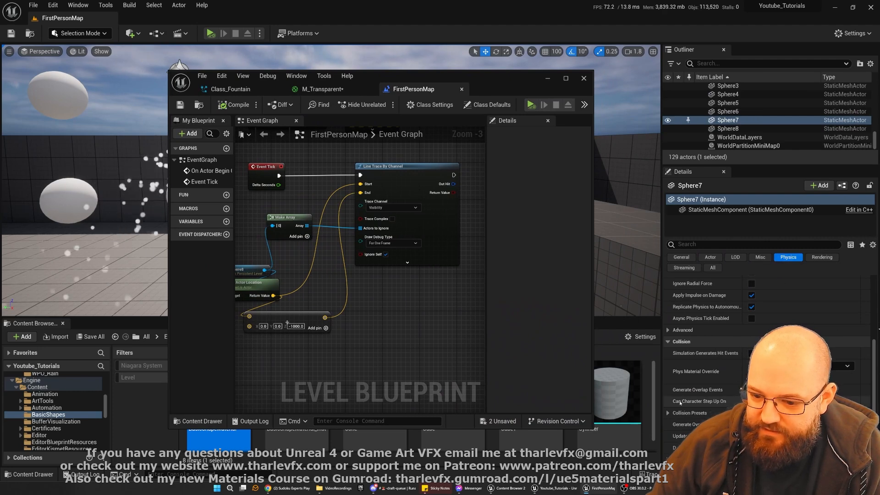
left_click(668, 412)
scroll(692, 352, "down", 3)
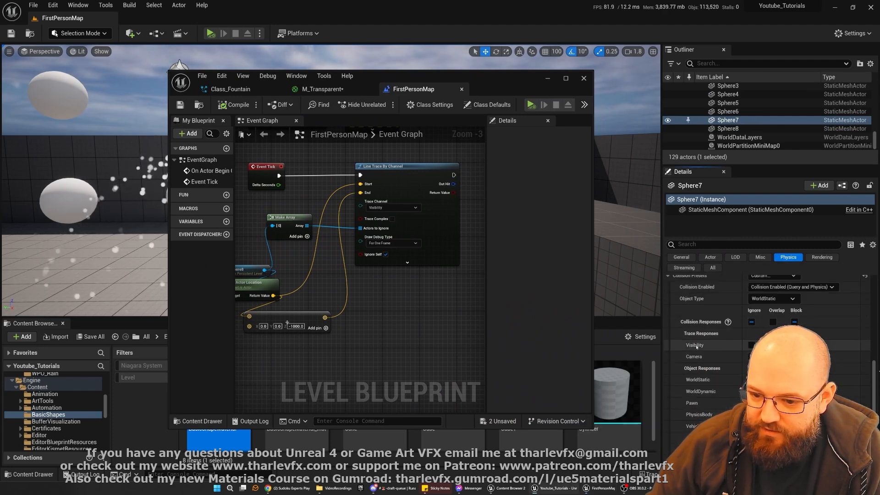
left_click(752, 346)
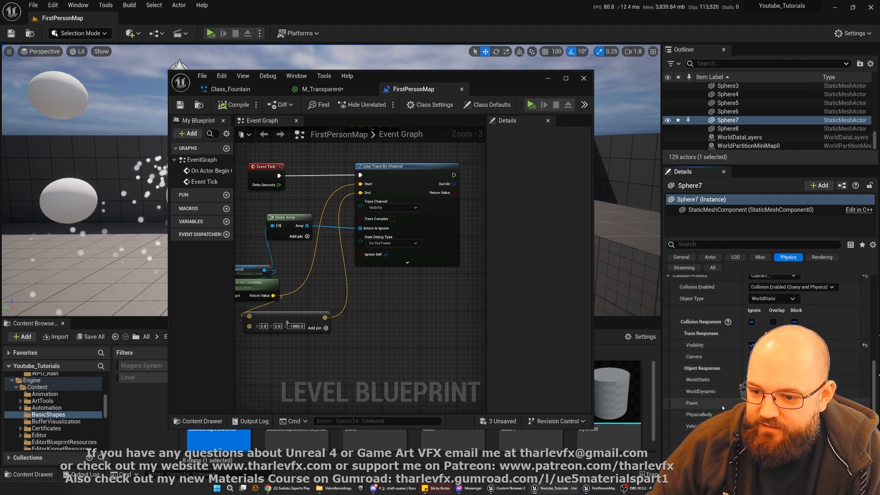
left_click(583, 79)
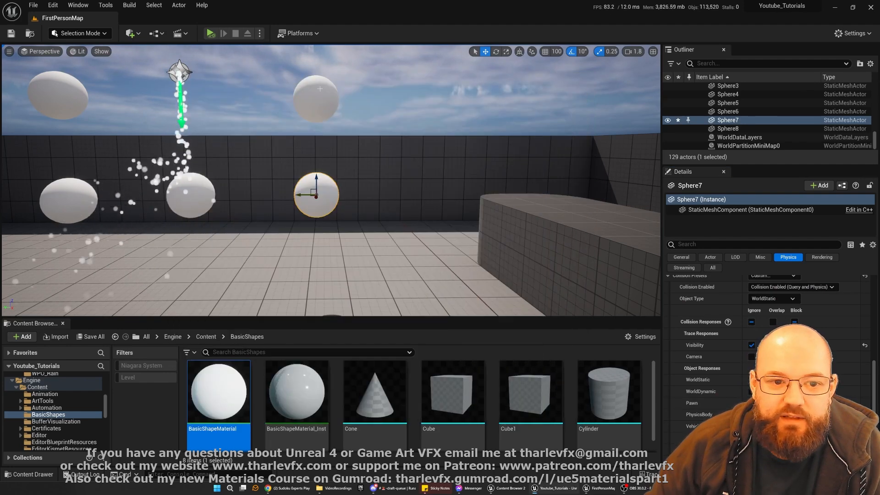
- Run the level again to check how the trace treats the lower sphere, and stop it
key("alt+p")
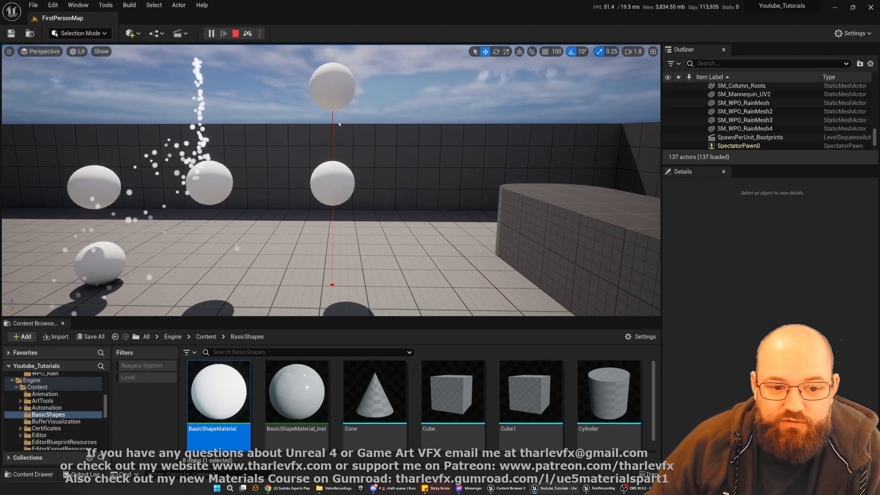
key("Escape")
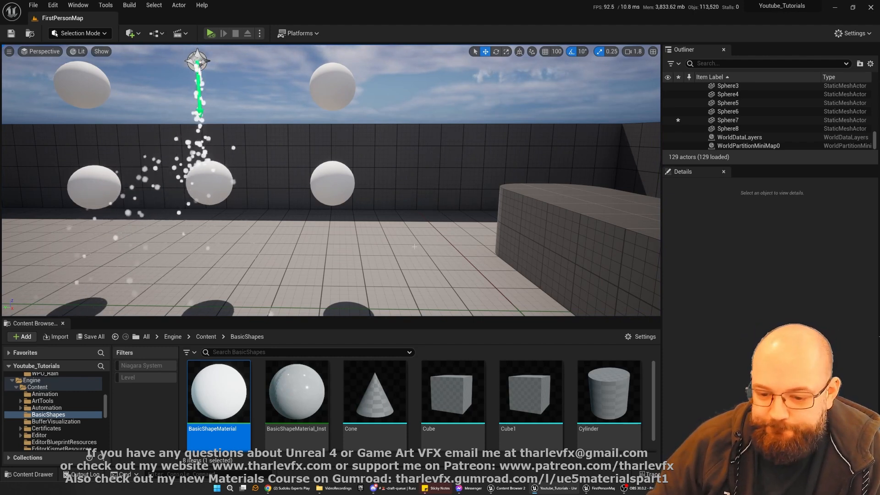
key("s")
right_click_drag(407, 220, 426, 219)
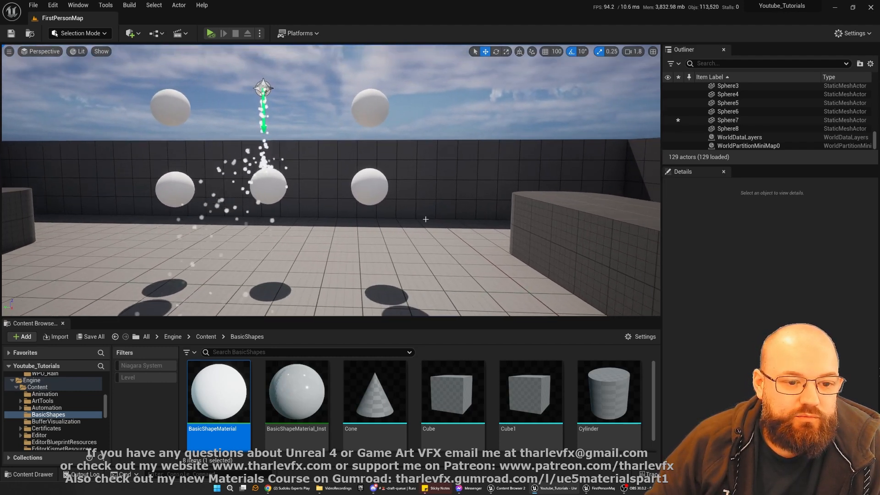
- Open the Engine Collision page of the project settings and look through its channels and collision presets
left_click(426, 219)
key("Escape")
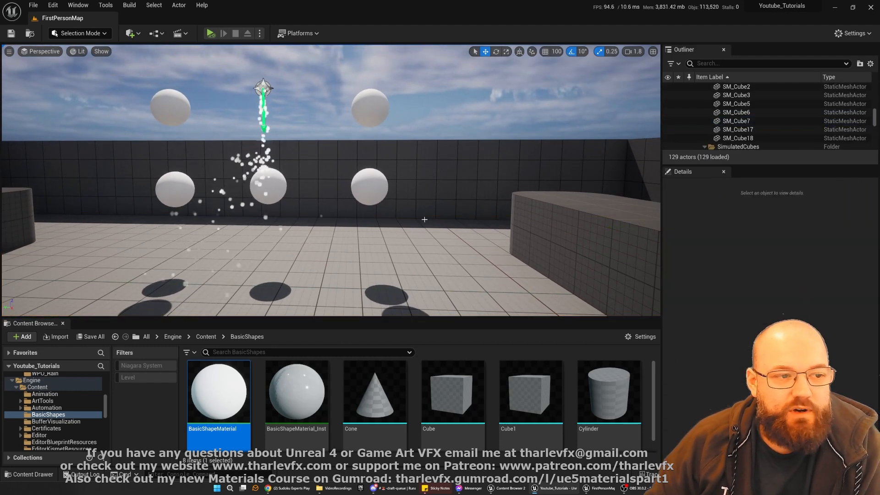
left_click(52, 6)
left_click(88, 131)
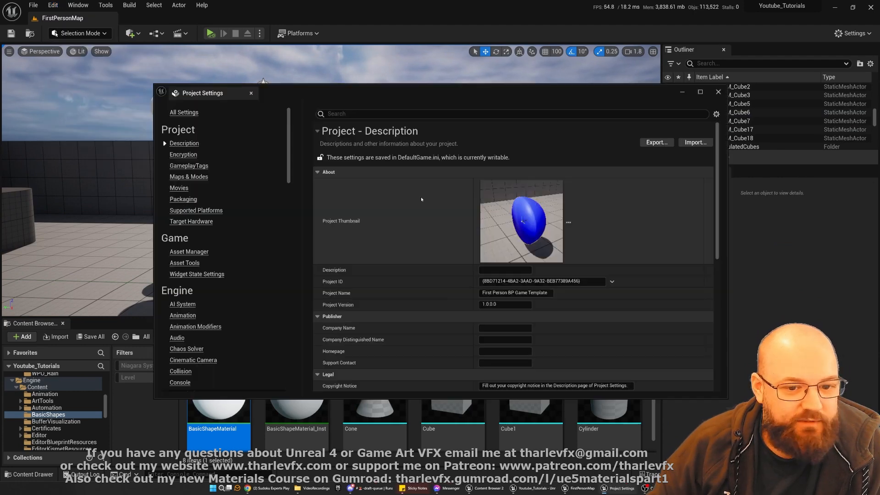
scroll(281, 271, "down", 4)
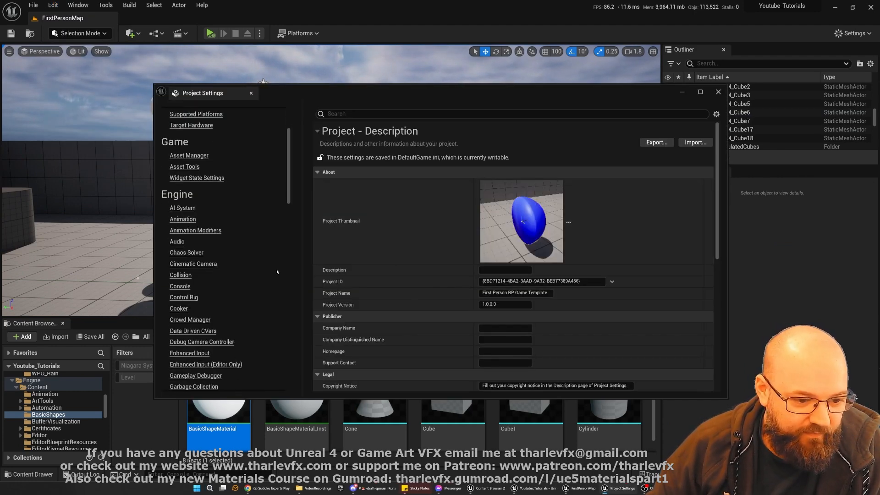
left_click(182, 275)
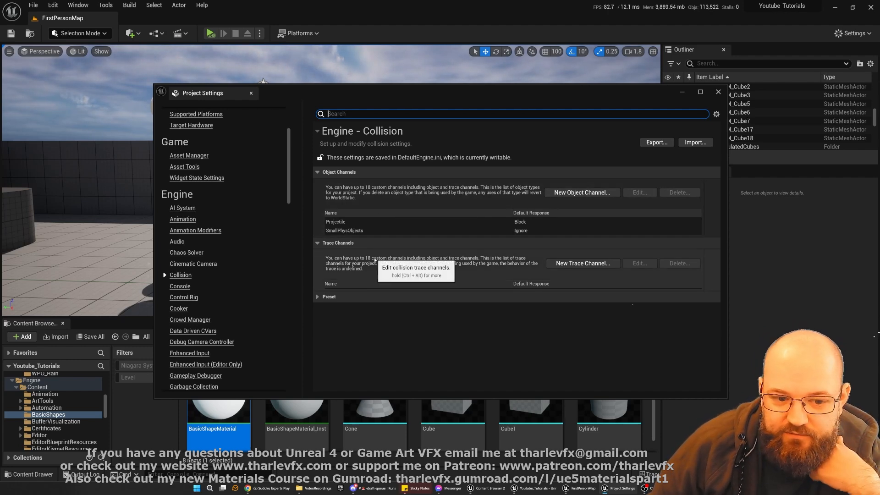
left_click(318, 297)
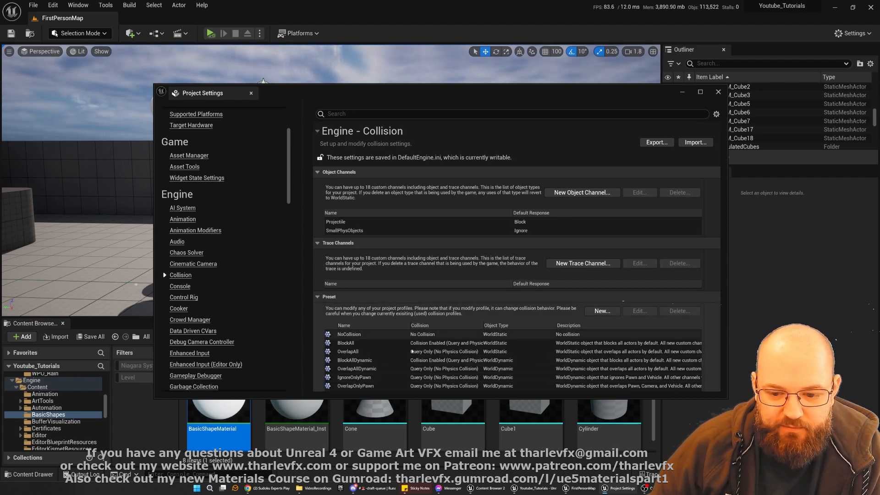
left_click(317, 297)
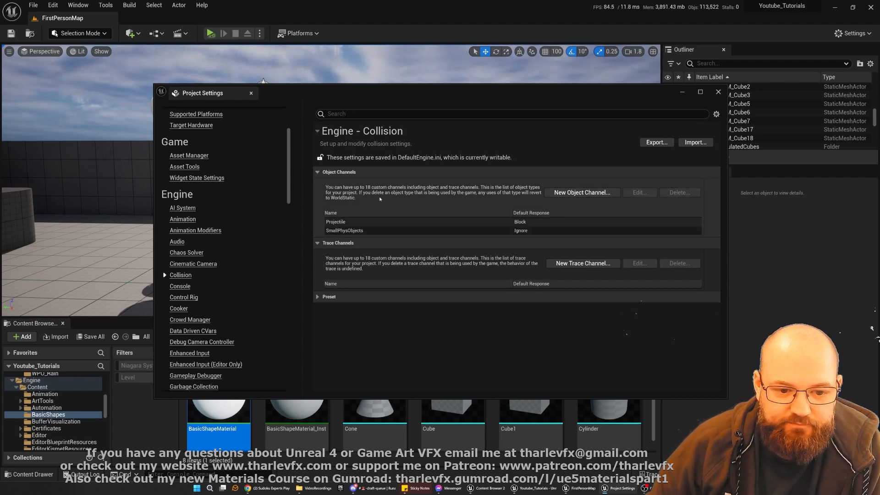
- Delete the SmallPhysObjects object channel from the project's collision settings
left_click(347, 223)
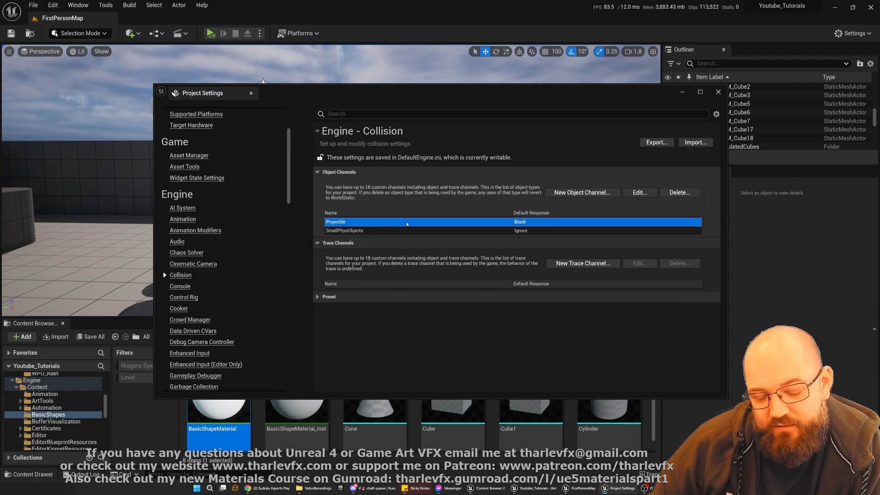
left_click(357, 231)
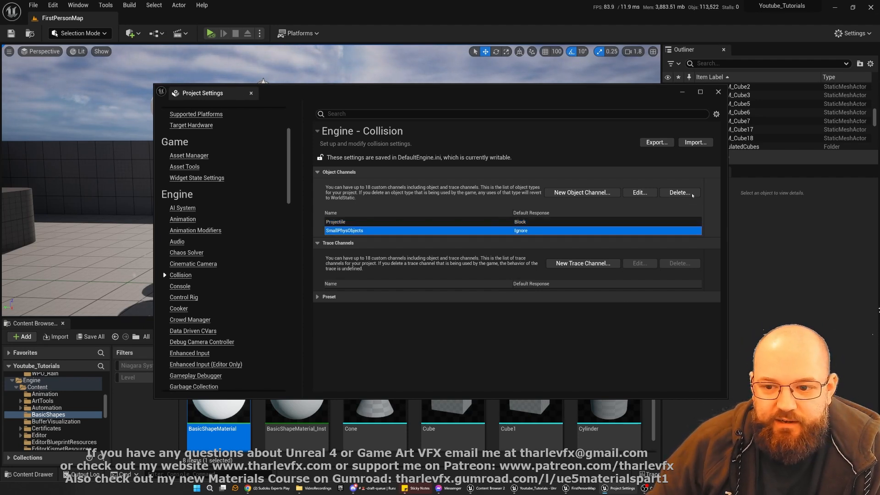
left_click(680, 192)
left_click(506, 255)
- Create a new object channel named SmallPhysObject with its default response set to Ignore
left_click(582, 193)
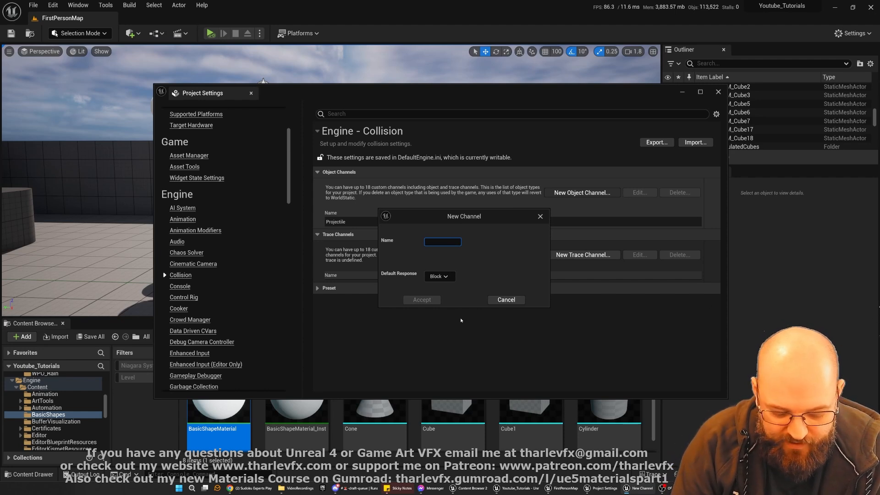
type("SmallPhy")
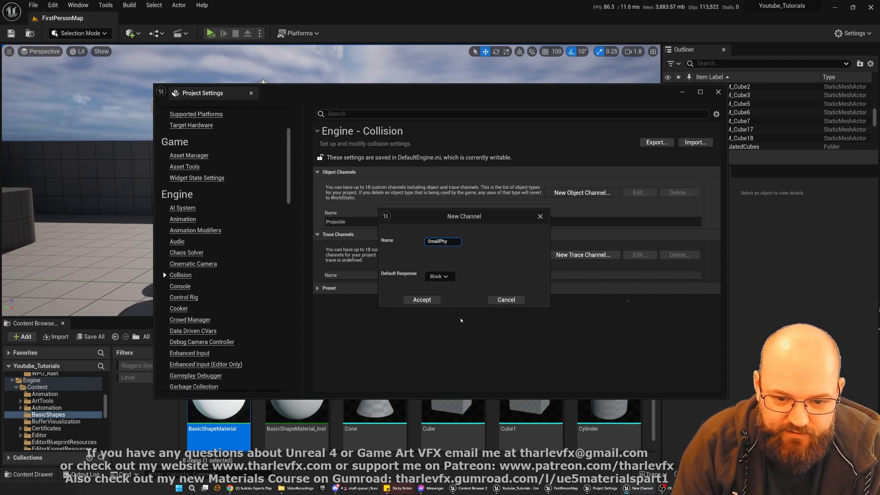
type("sObjd")
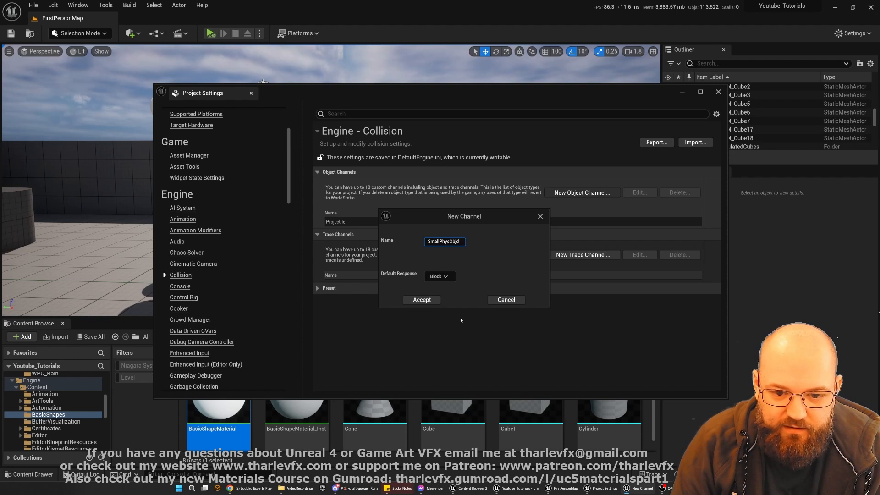
key("Return")
left_click(441, 277)
left_click(437, 284)
left_click(422, 299)
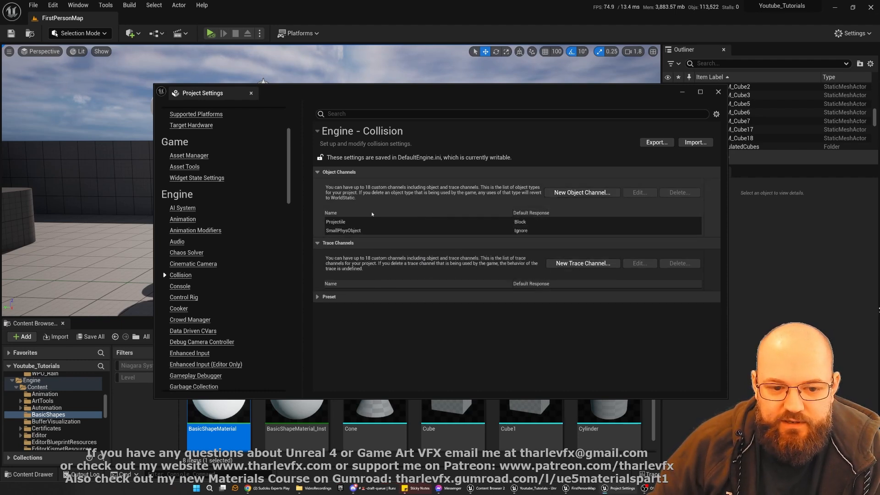
- Look over the SmallPhysObject channel and the collision preset list, and close the project settings
left_click(428, 231)
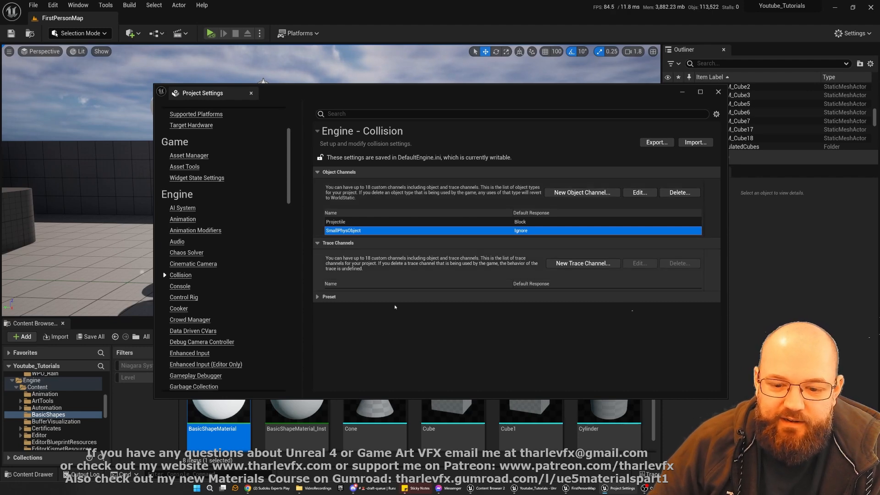
left_click(317, 297)
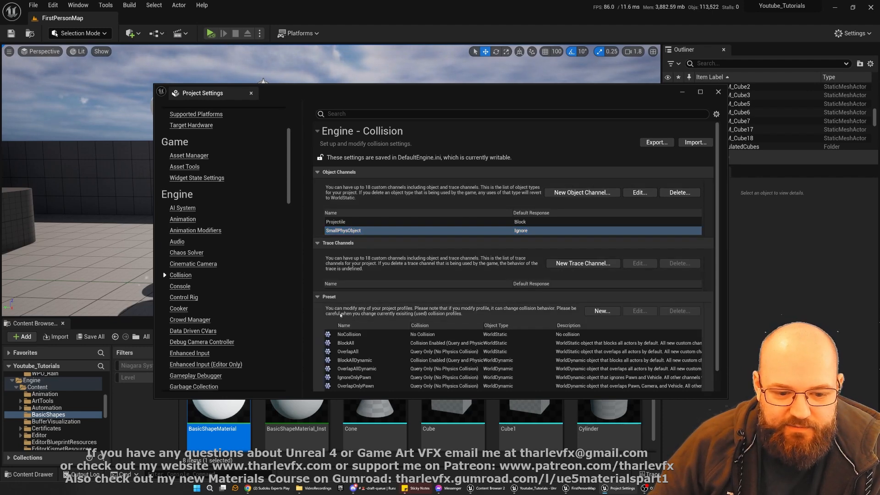
left_click(318, 297)
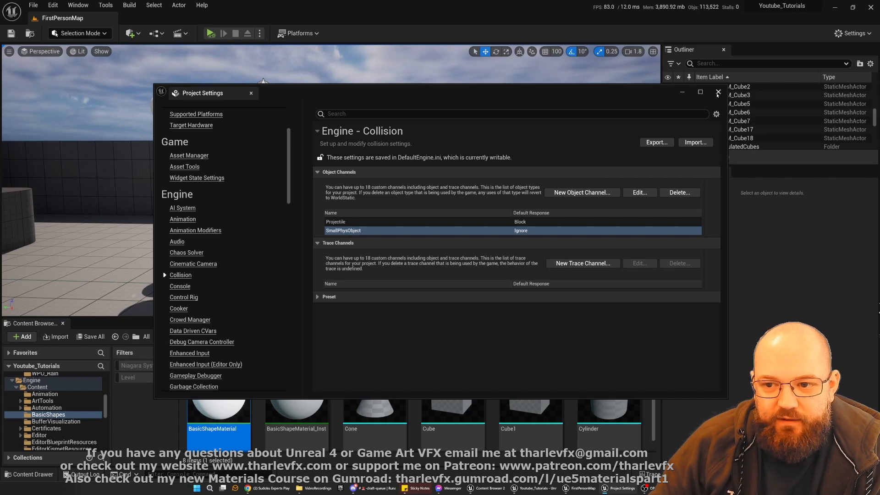
left_click(718, 92)
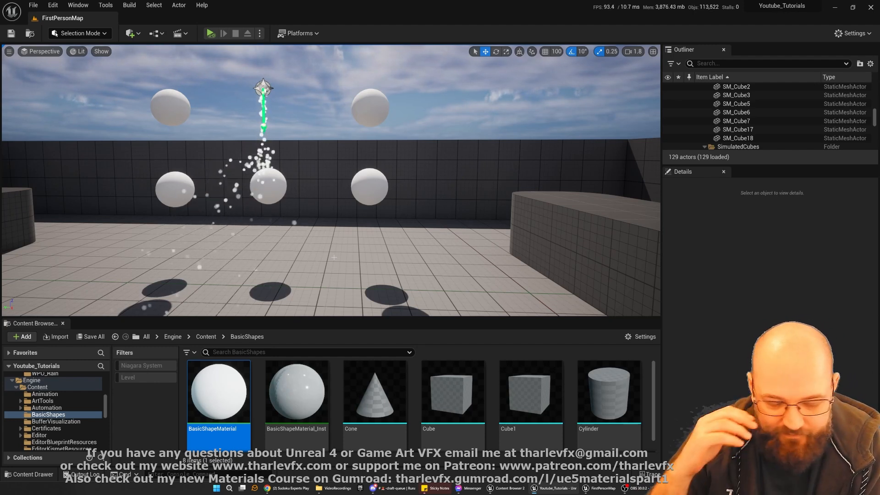
- Examine the custom collision preset, object type and collision responses of the lower sphere beside the particle fountain (Sphere5)
right_click_drag(334, 257, 264, 123)
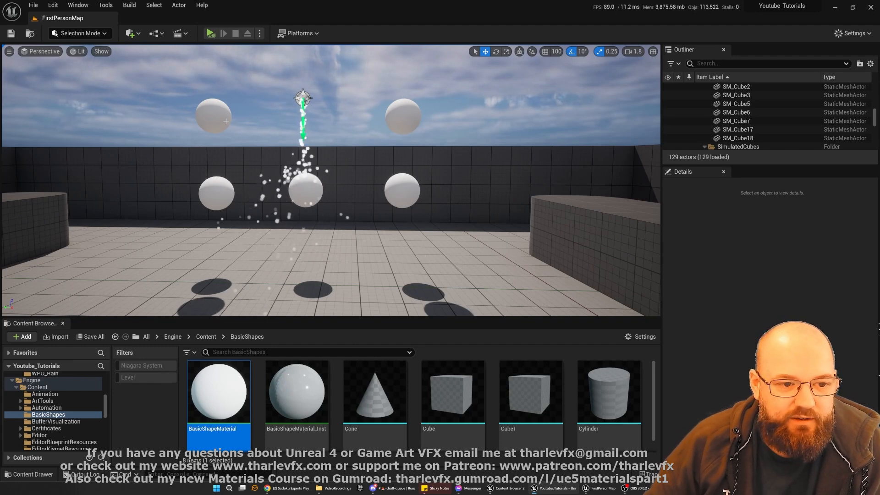
left_click(211, 192)
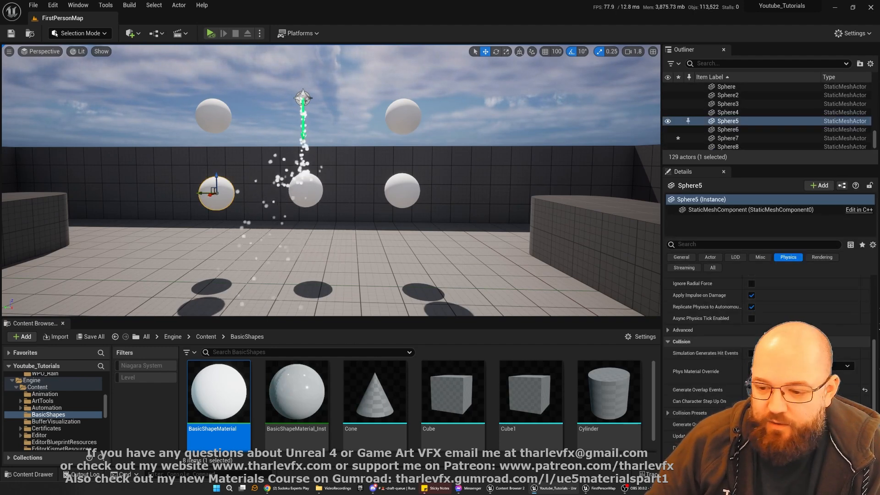
left_click(668, 413)
scroll(670, 414, "down", 3)
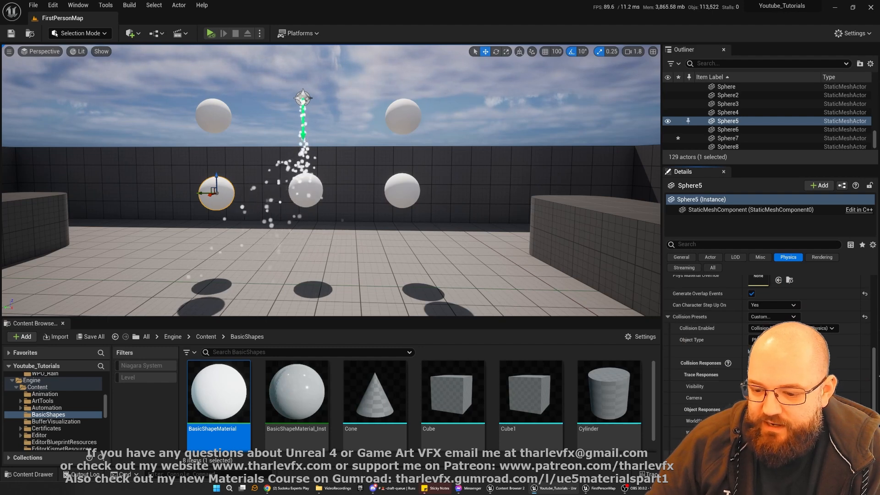
scroll(674, 413, "down", 1)
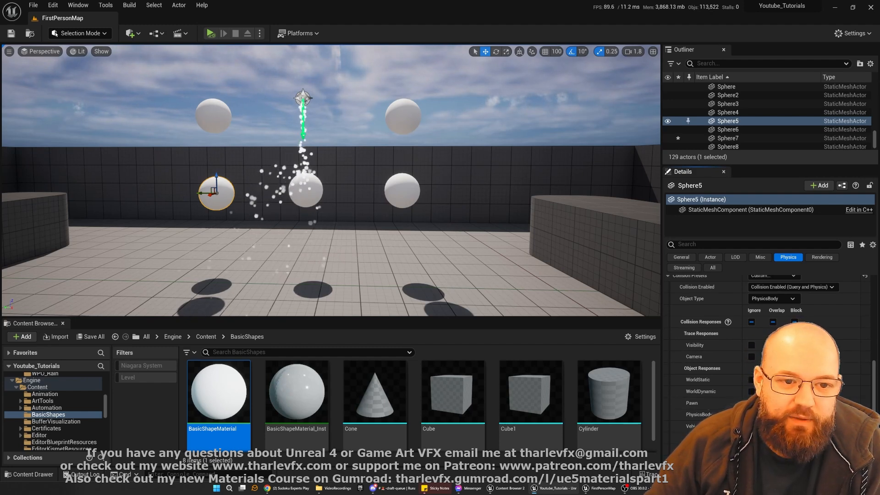
left_click(302, 98)
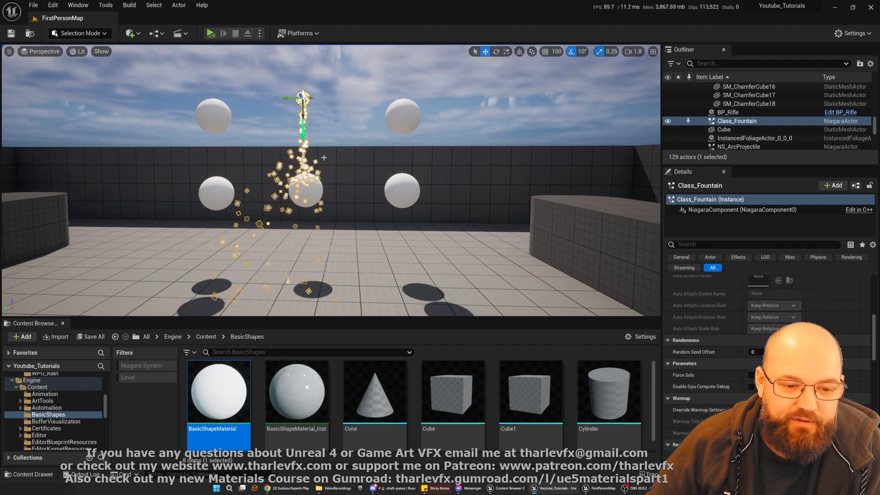
left_click(312, 196)
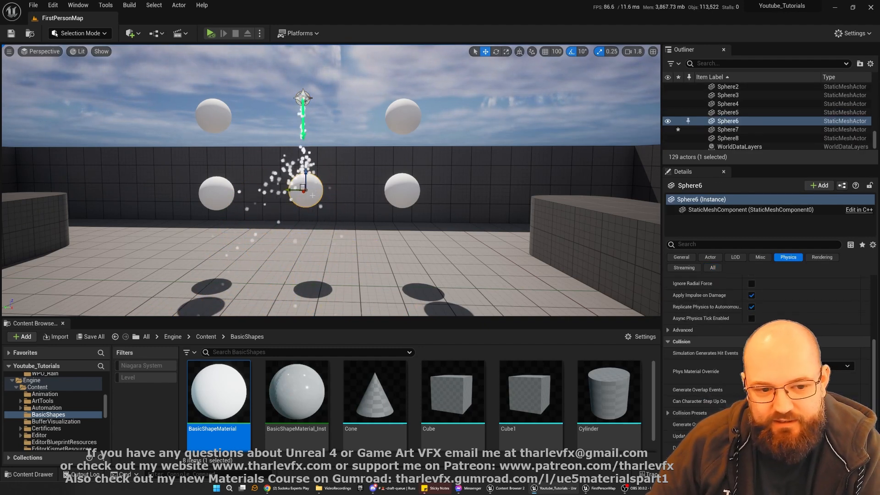
key("Escape")
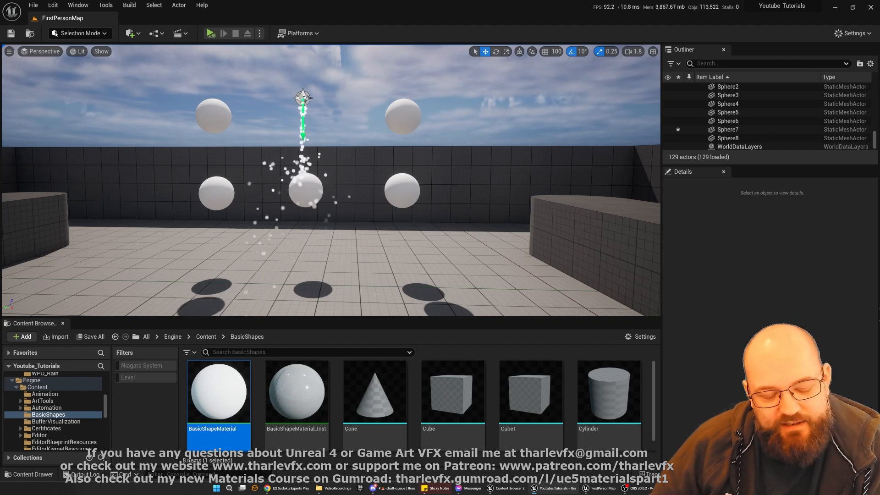
left_click(302, 98)
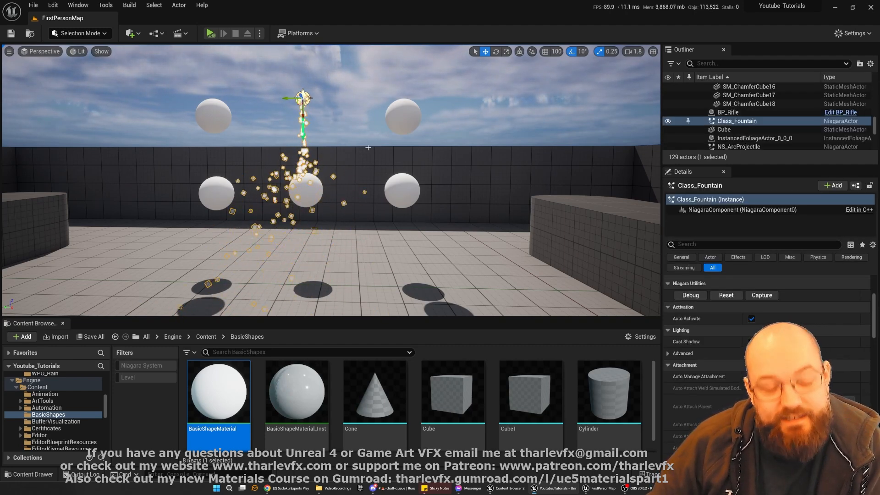
- Disable Affect Distance Field Lighting on the sphere under the fountain to test its particle collision, and enable it again
left_click(305, 190)
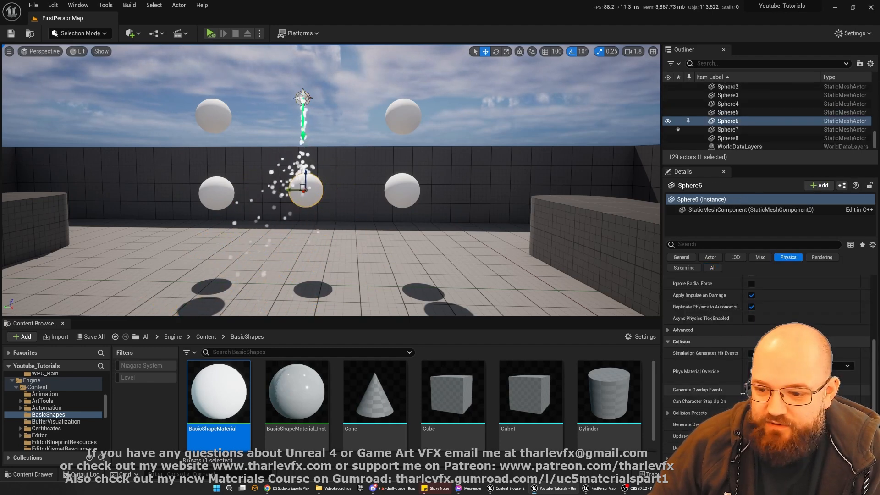
key("ctrl+f")
type("dis")
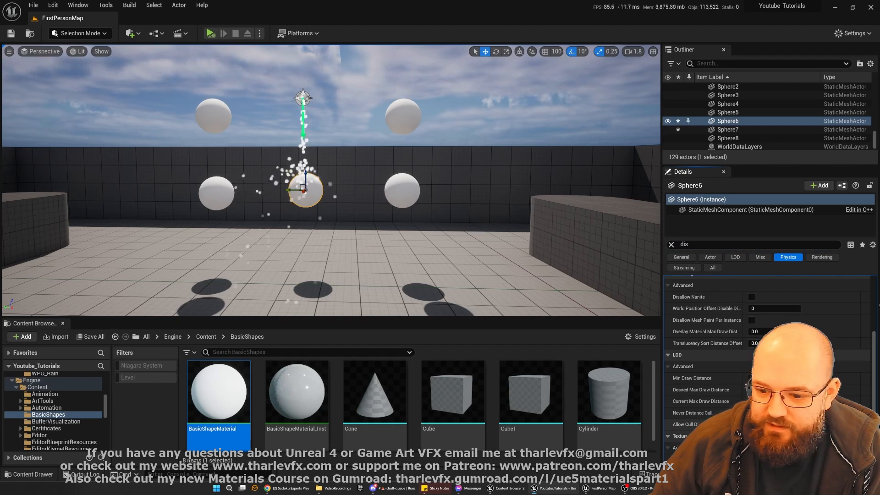
scroll(721, 308, "up", 5)
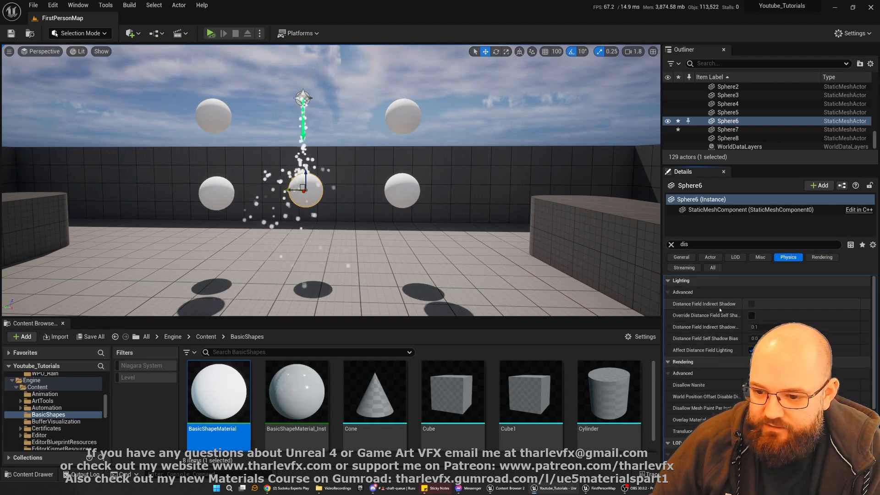
left_click(751, 350)
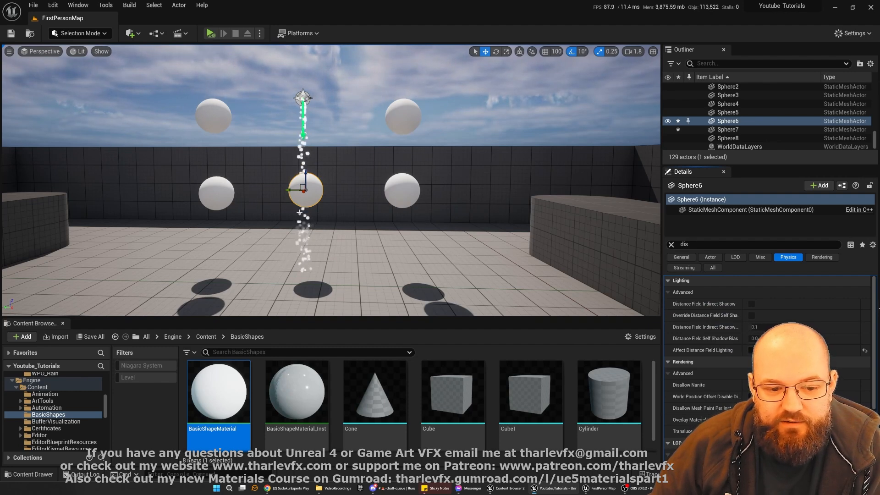
left_click(751, 350)
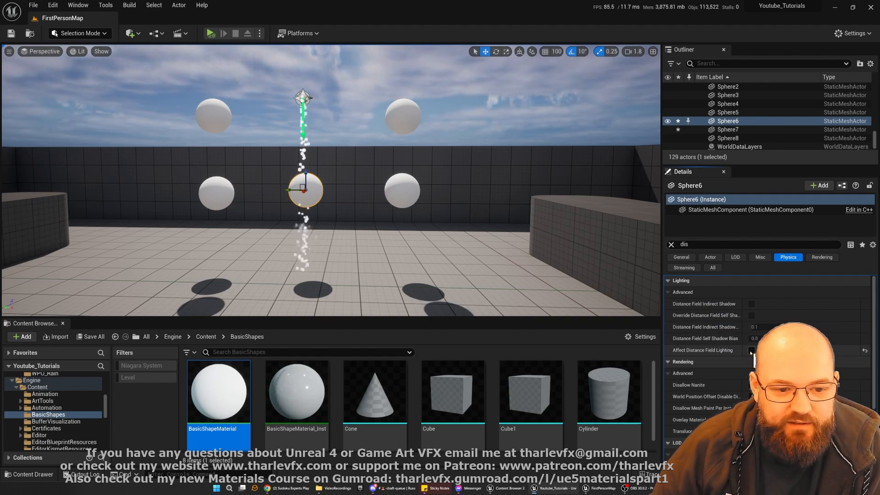
left_click(452, 274)
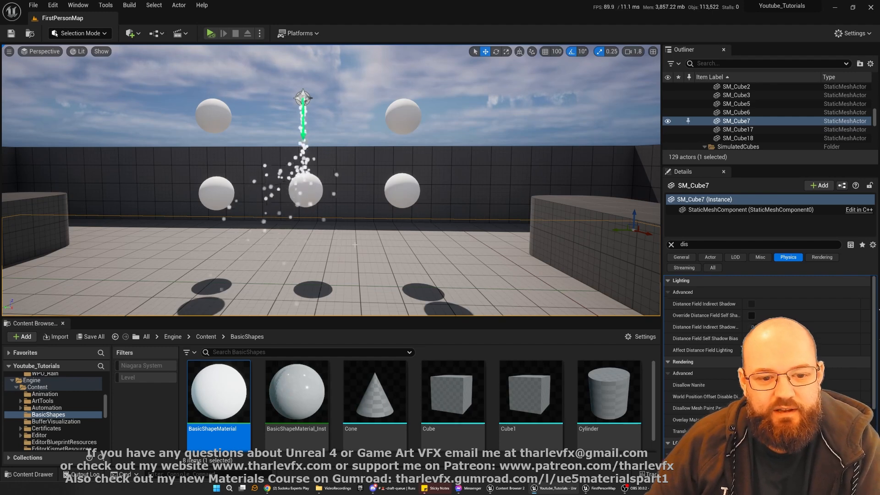
key("Escape")
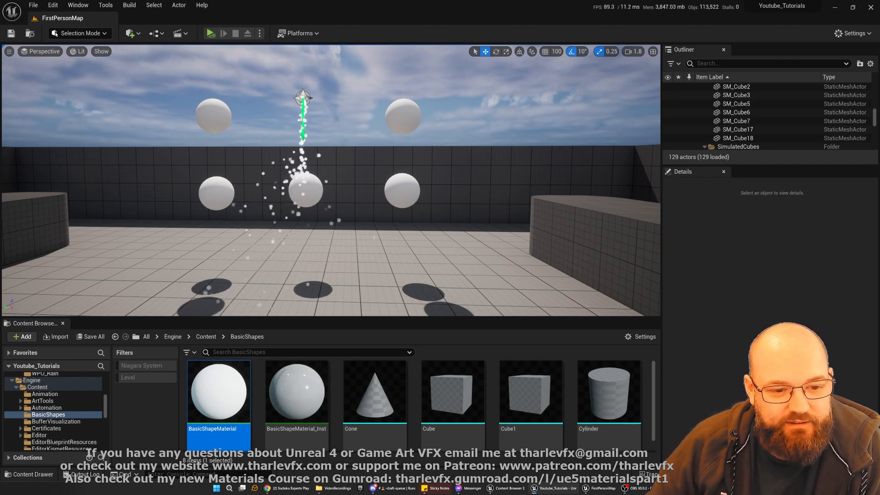
mouse_move(363, 228)
right_mouse_down()
mouse_move(370, 234)
mouse_move(363, 227)
right_mouse_up()
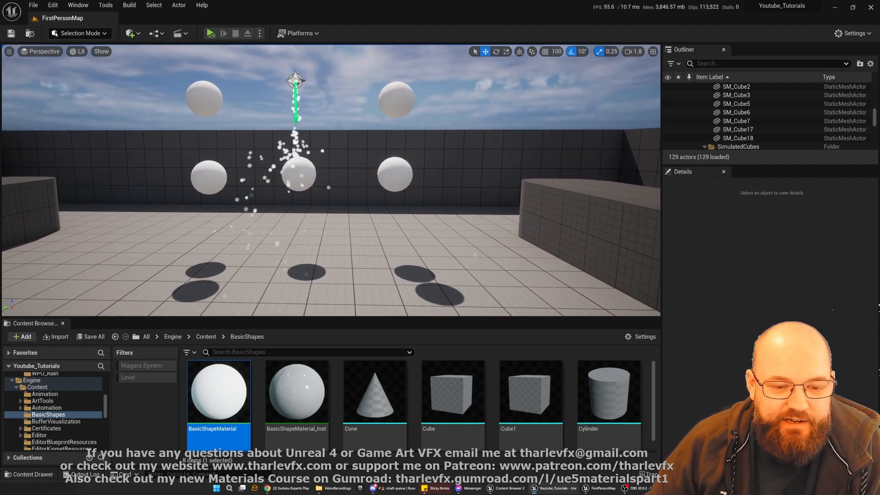
right_click(357, 198)
key("Escape")
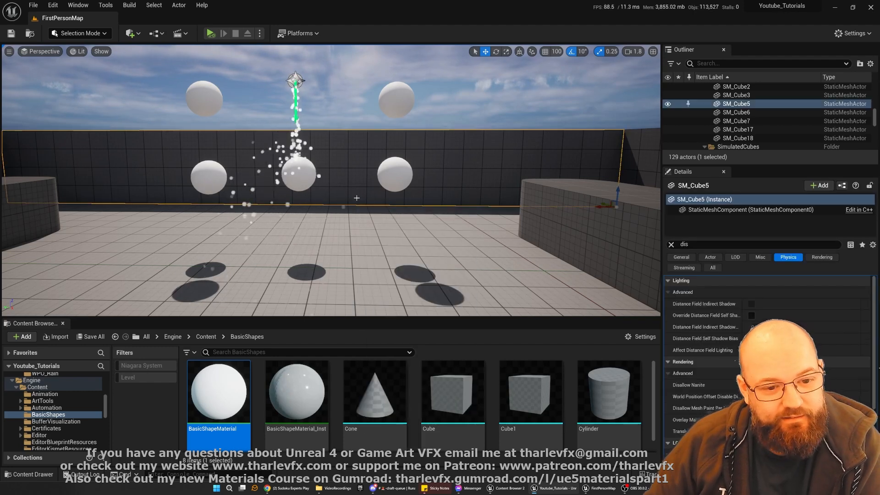
left_click_drag(368, 205, 371, 202)
key("Escape")
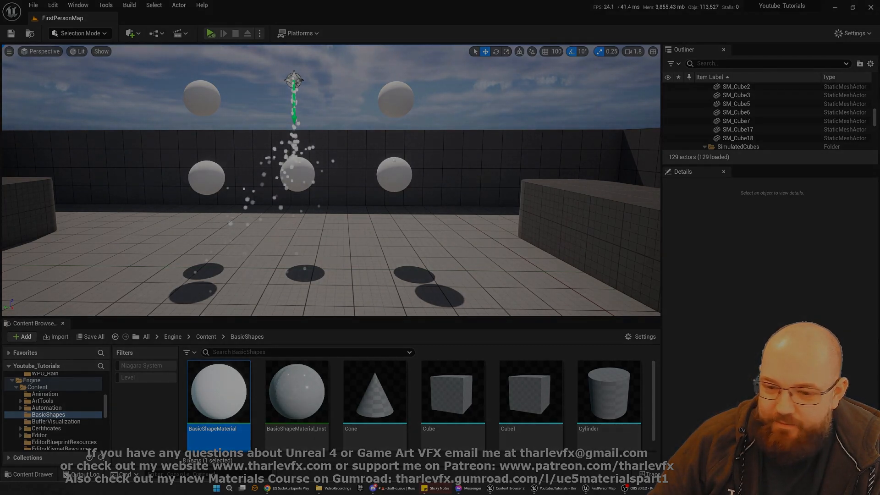
left_click(367, 196)
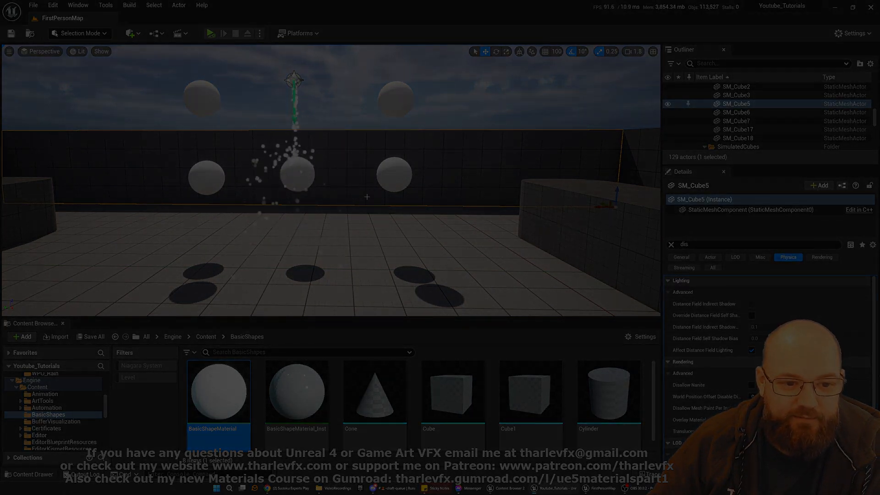